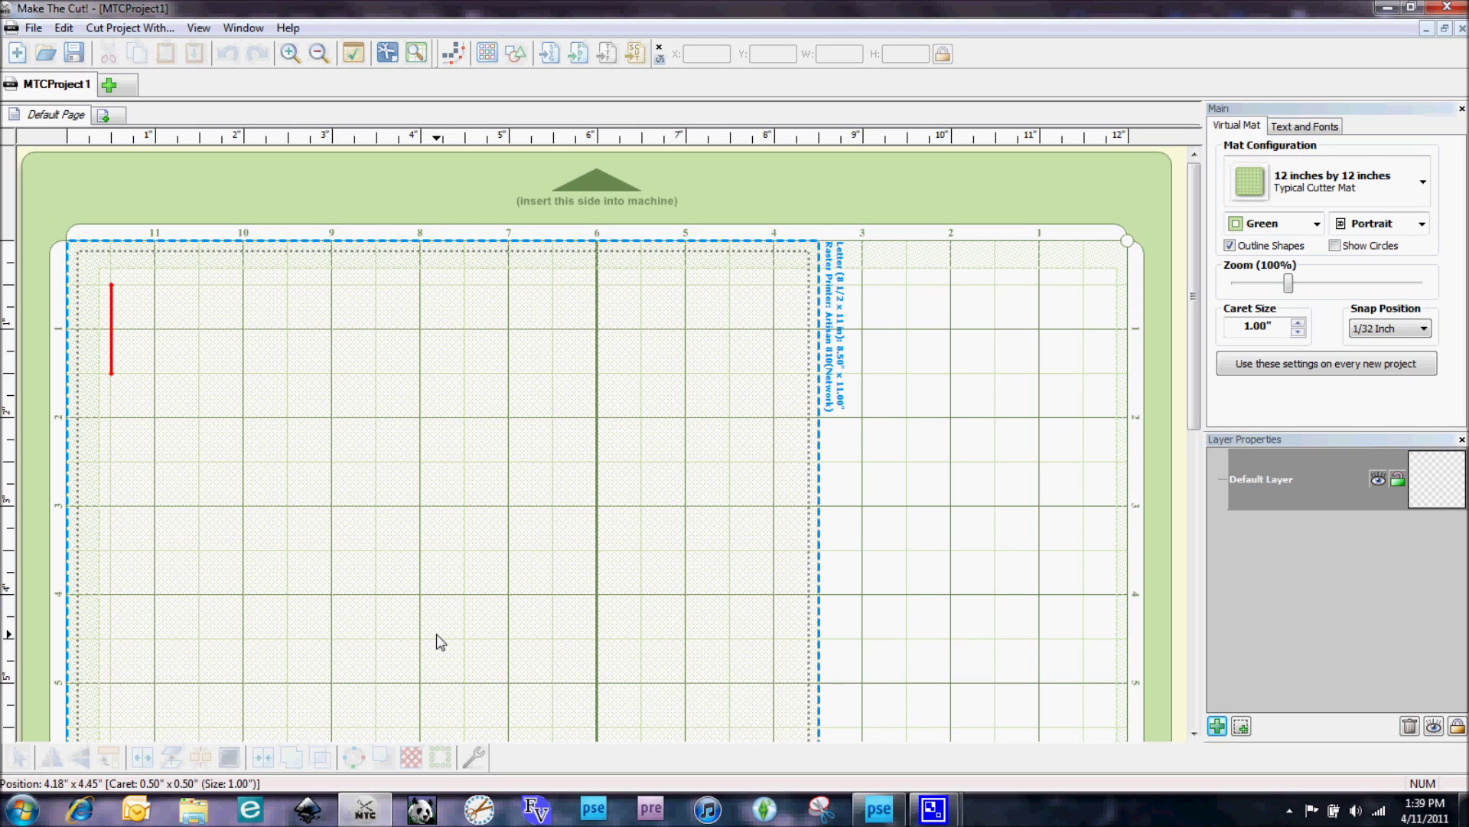
Import the popsicle file oishii-32.svg and enlarge it proportionally to about 1.58 by 4.28 inches.
{"action": "left_click", "coordinate": [548, 55]}
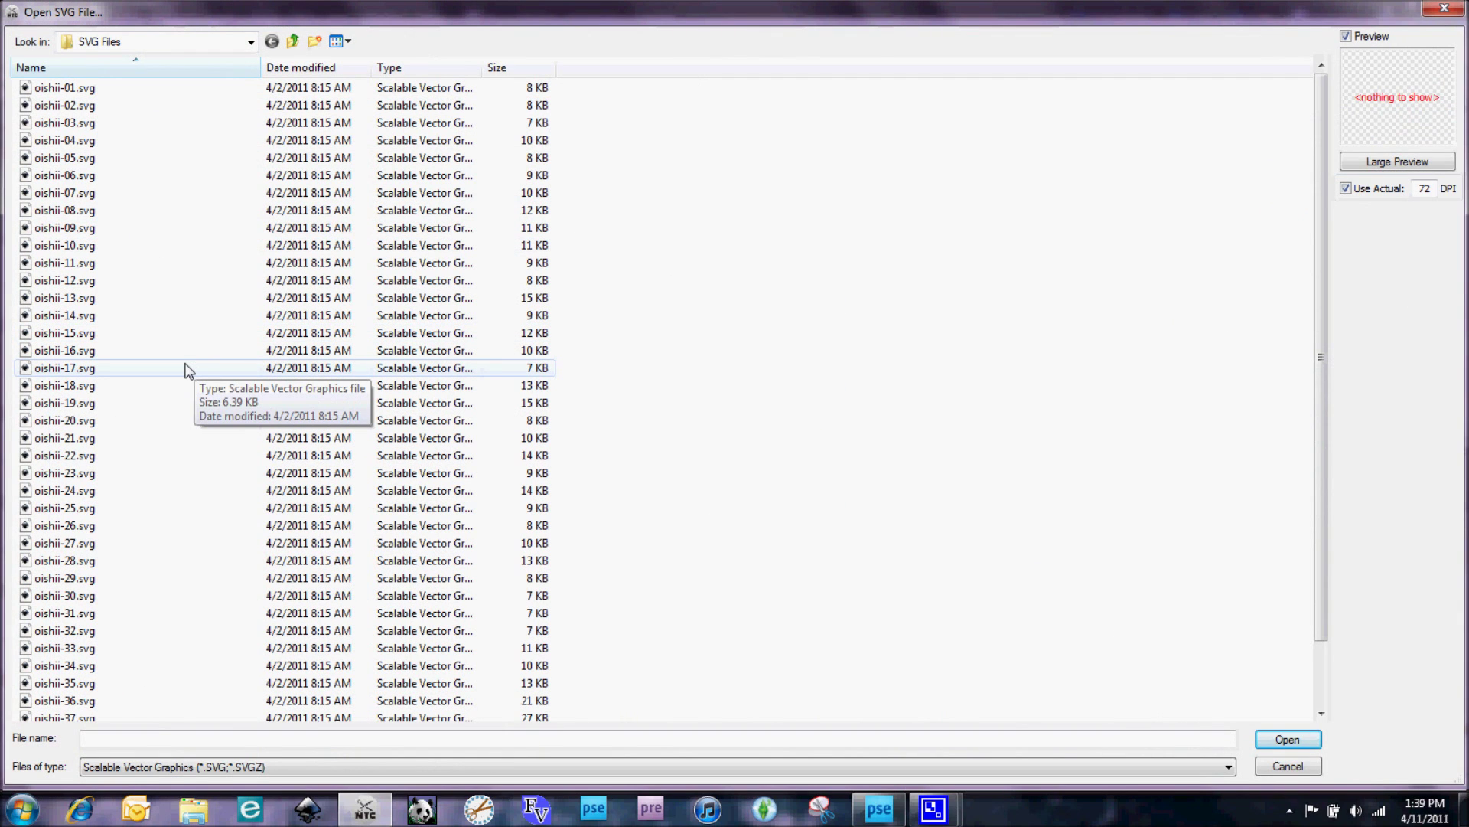
{"action": "left_click", "coordinate": [92, 613]}
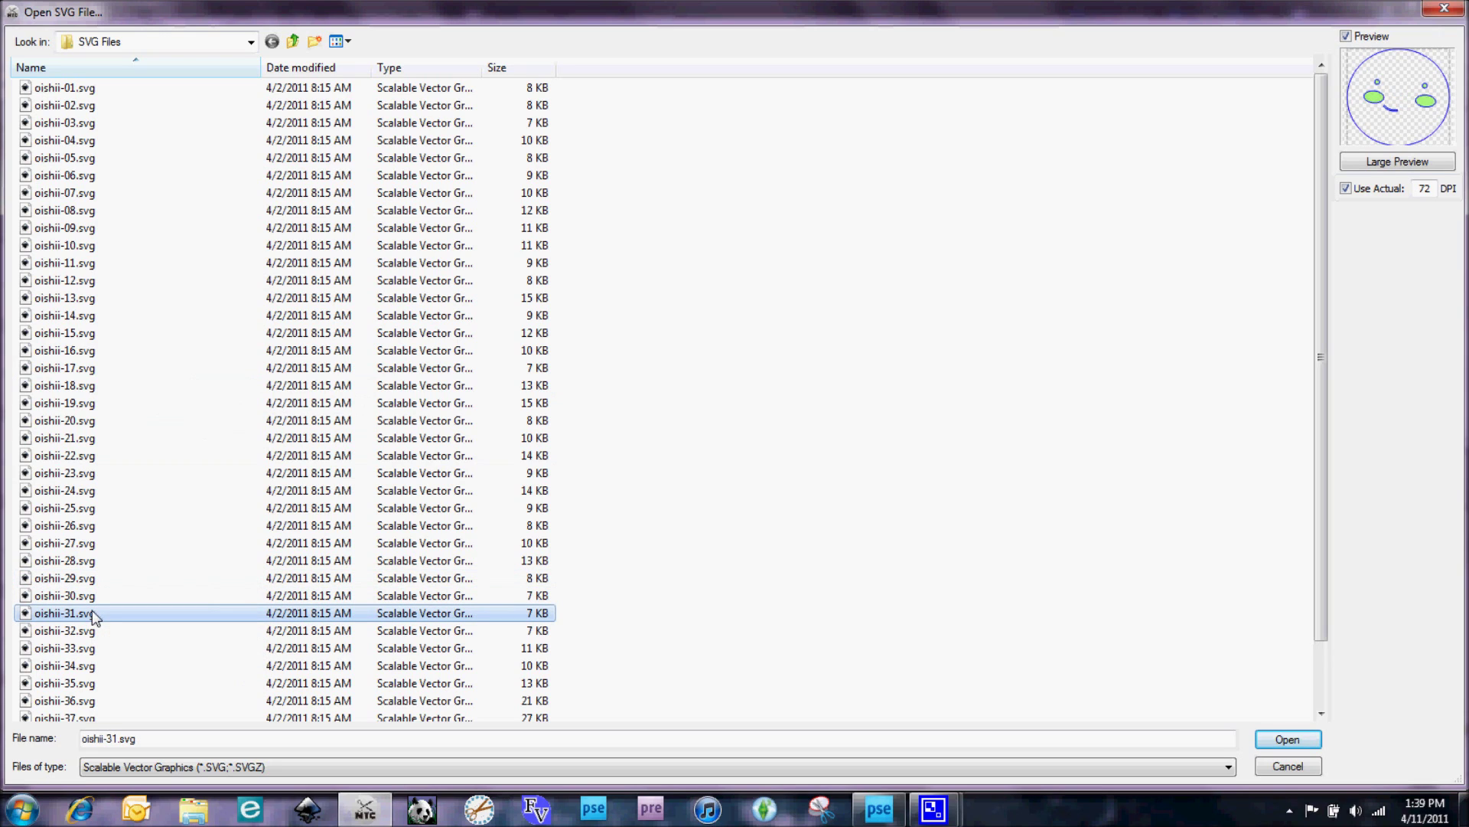
{"action": "left_click", "coordinate": [87, 597]}
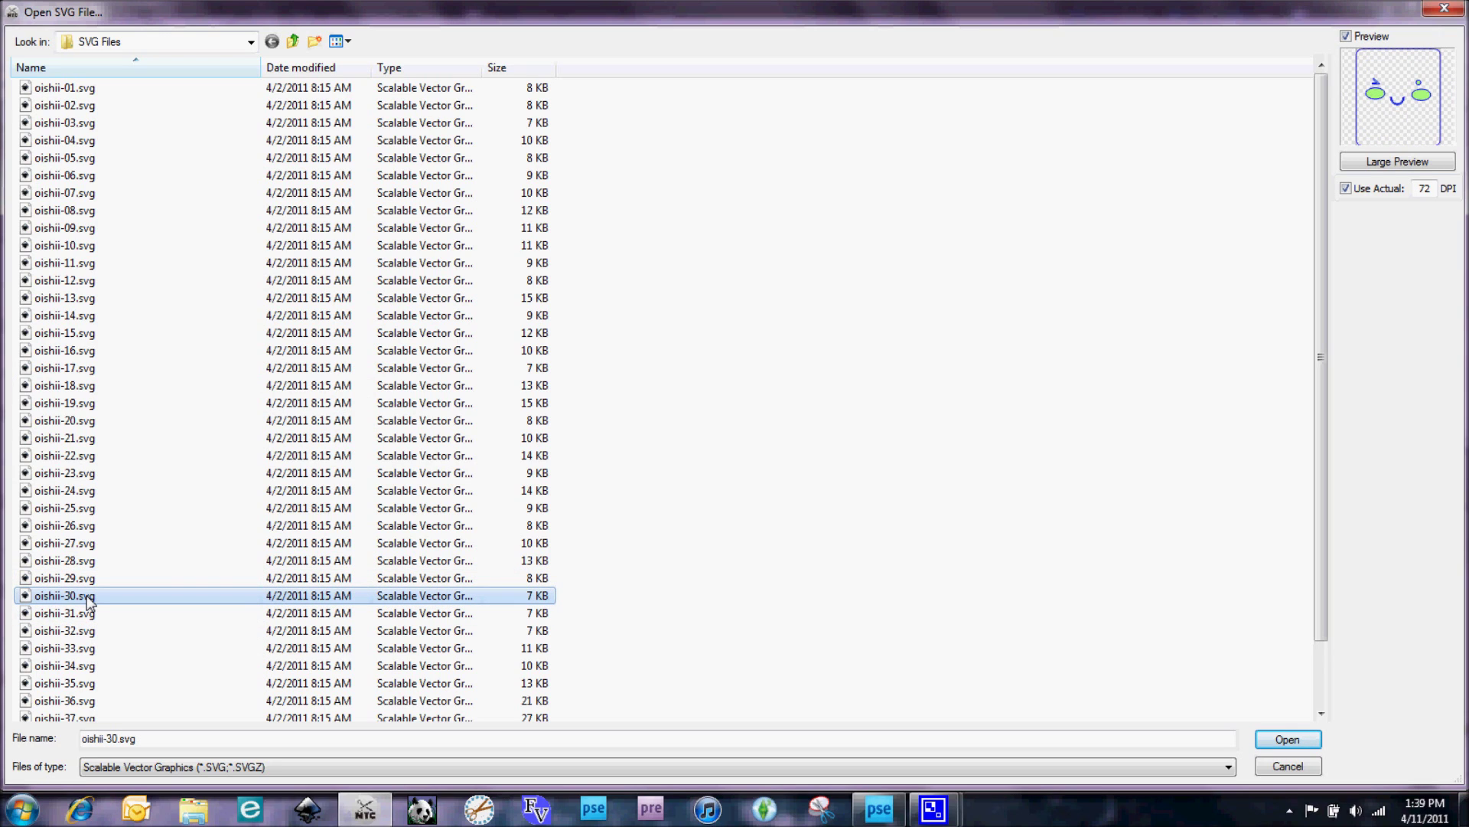
{"action": "left_click", "coordinate": [88, 633]}
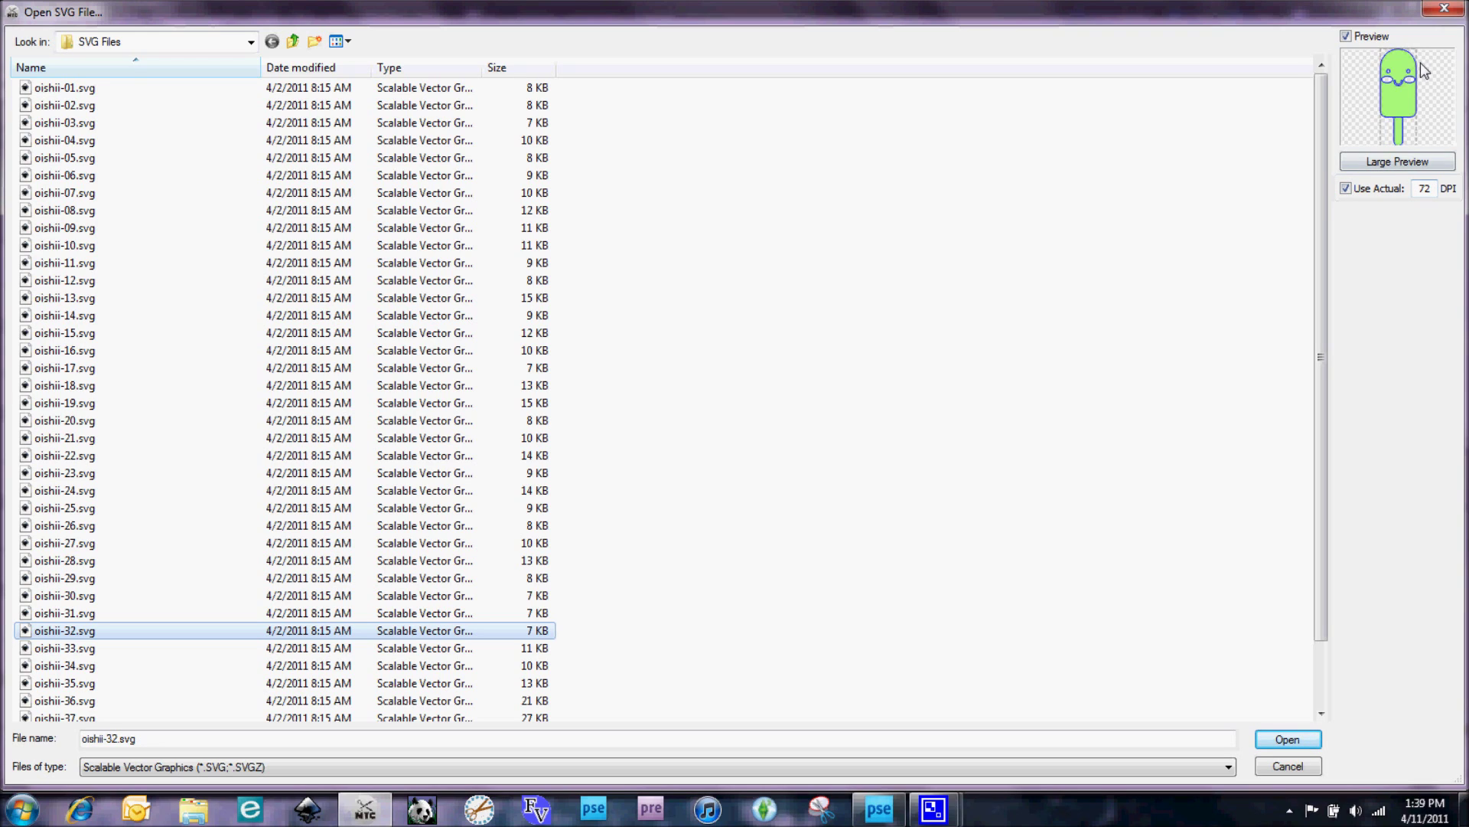
{"action": "left_click", "coordinate": [1288, 739]}
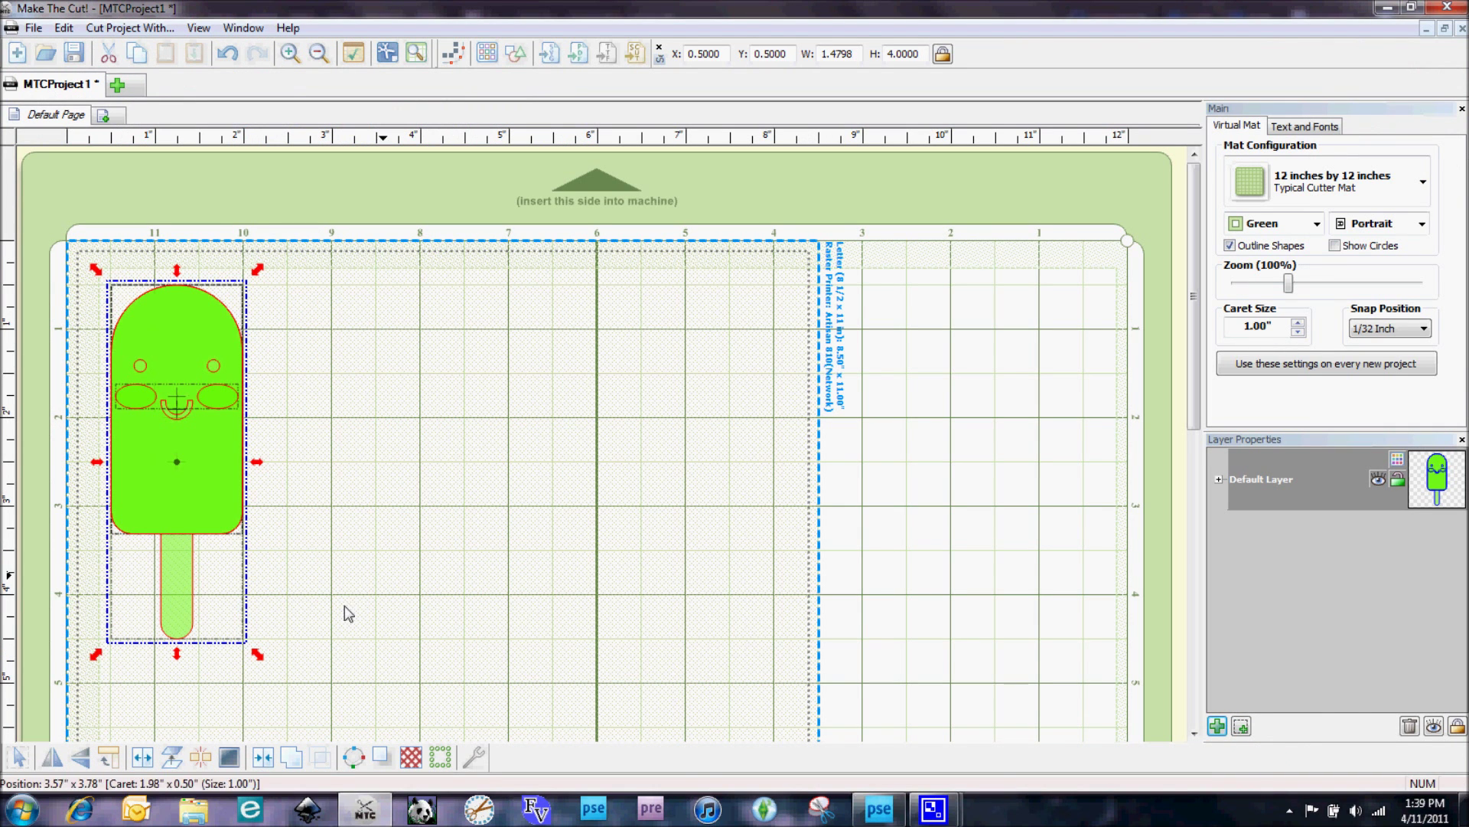
{"action": "mouse_move", "coordinate": [259, 660]}
{"action": "left_mouse_down"}
{"action": "mouse_move", "coordinate": [278, 682]}
{"action": "mouse_move", "coordinate": [269, 674]}
{"action": "left_mouse_up"}
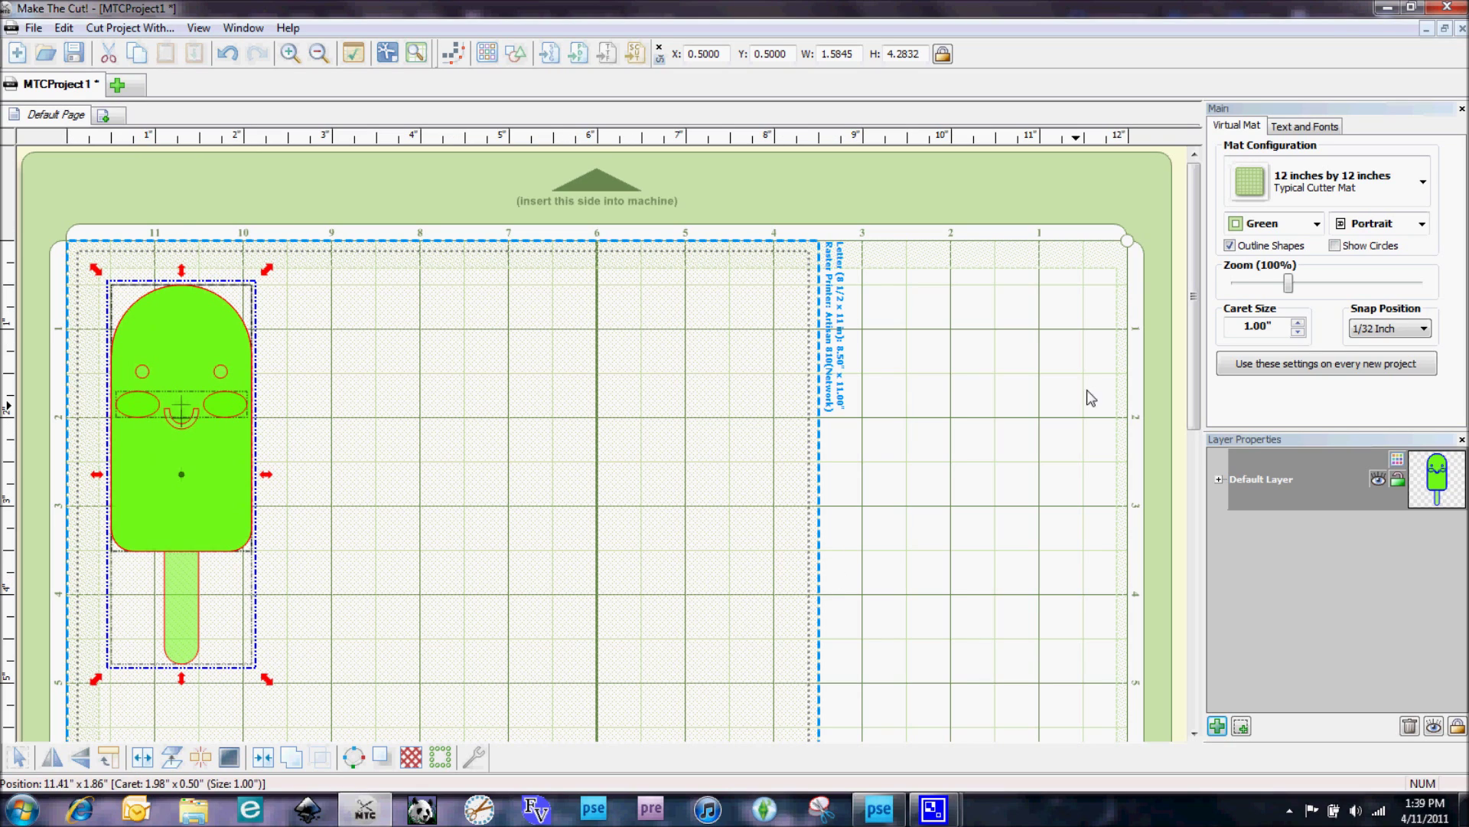
Separate the popsicle's stacked pieces across the mat by moving the cheeks, the face piece and the plain body off the stick base.
{"action": "left_click_drag", "start_coordinate": [1193, 233], "coordinate": [1193, 253]}
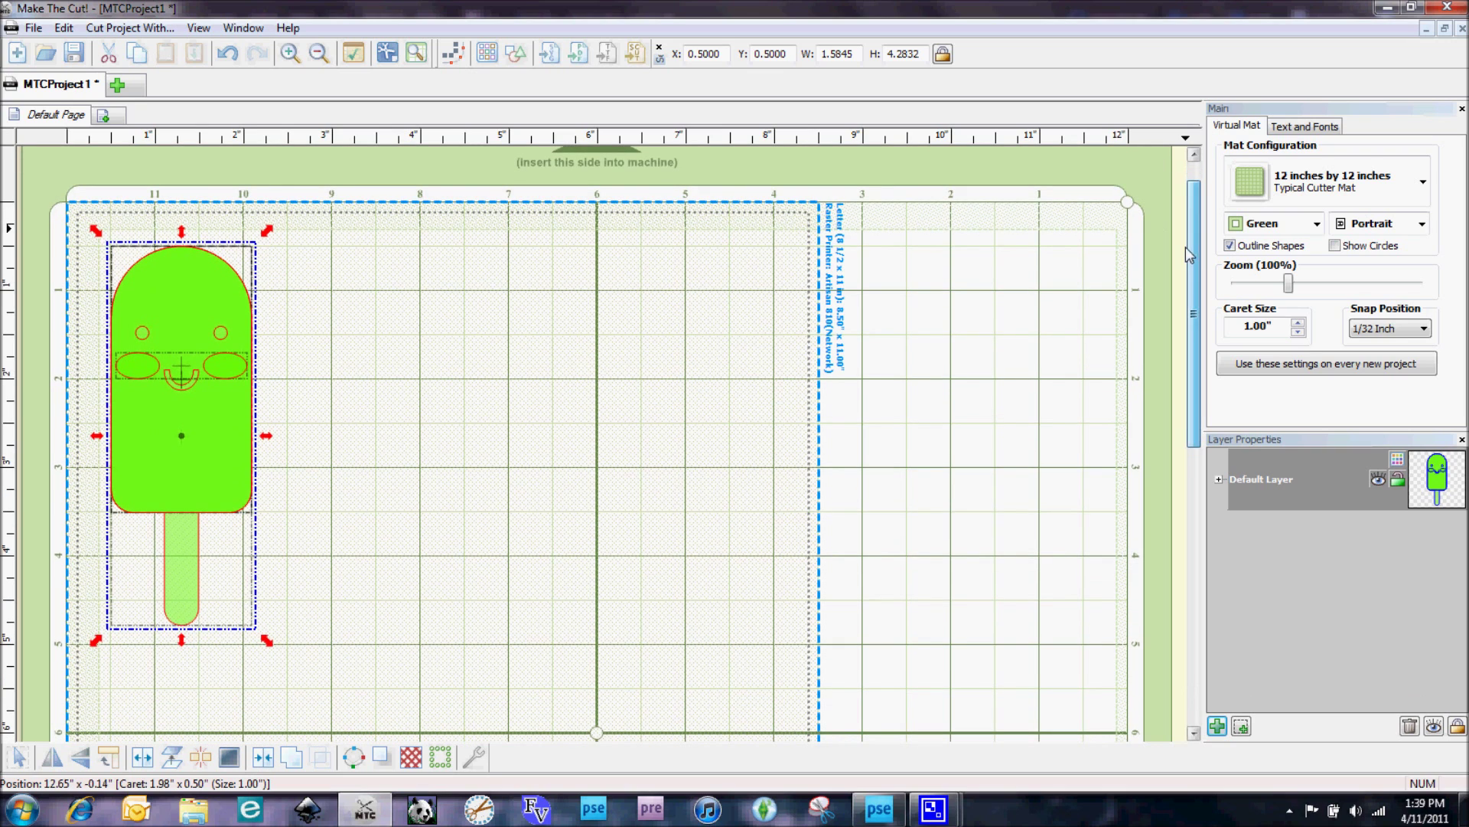
{"action": "left_click", "coordinate": [268, 417]}
{"action": "left_click", "coordinate": [237, 371]}
{"action": "left_click_drag", "start_coordinate": [237, 370], "coordinate": [413, 325]}
{"action": "left_click_drag", "start_coordinate": [222, 468], "coordinate": [612, 468]}
{"action": "left_click_drag", "start_coordinate": [203, 471], "coordinate": [393, 590]}
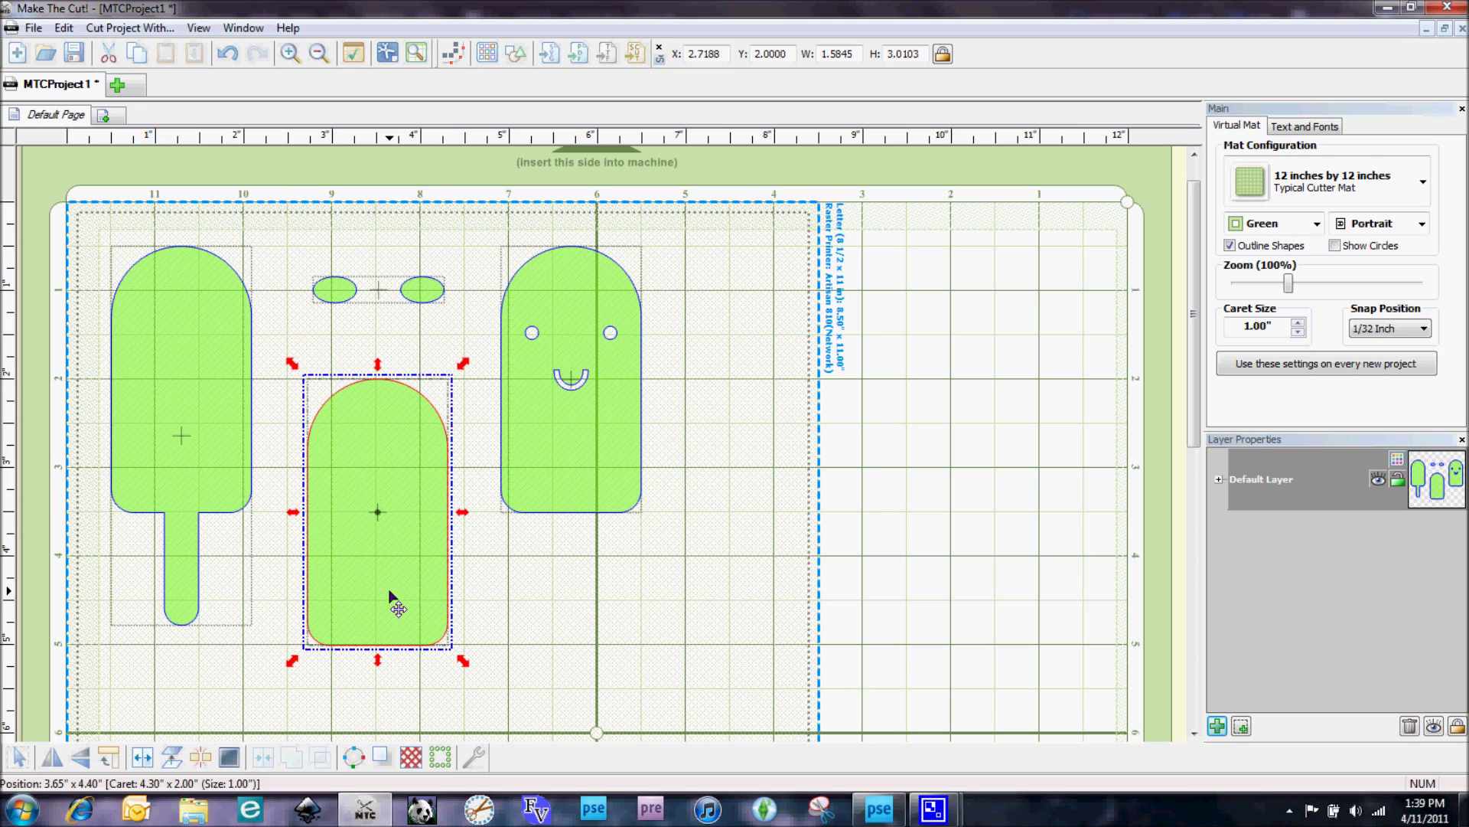
Generate a rounded shadow layer 0.2025 inch wide around all the popsicle pieces.
{"action": "left_click", "coordinate": [663, 640]}
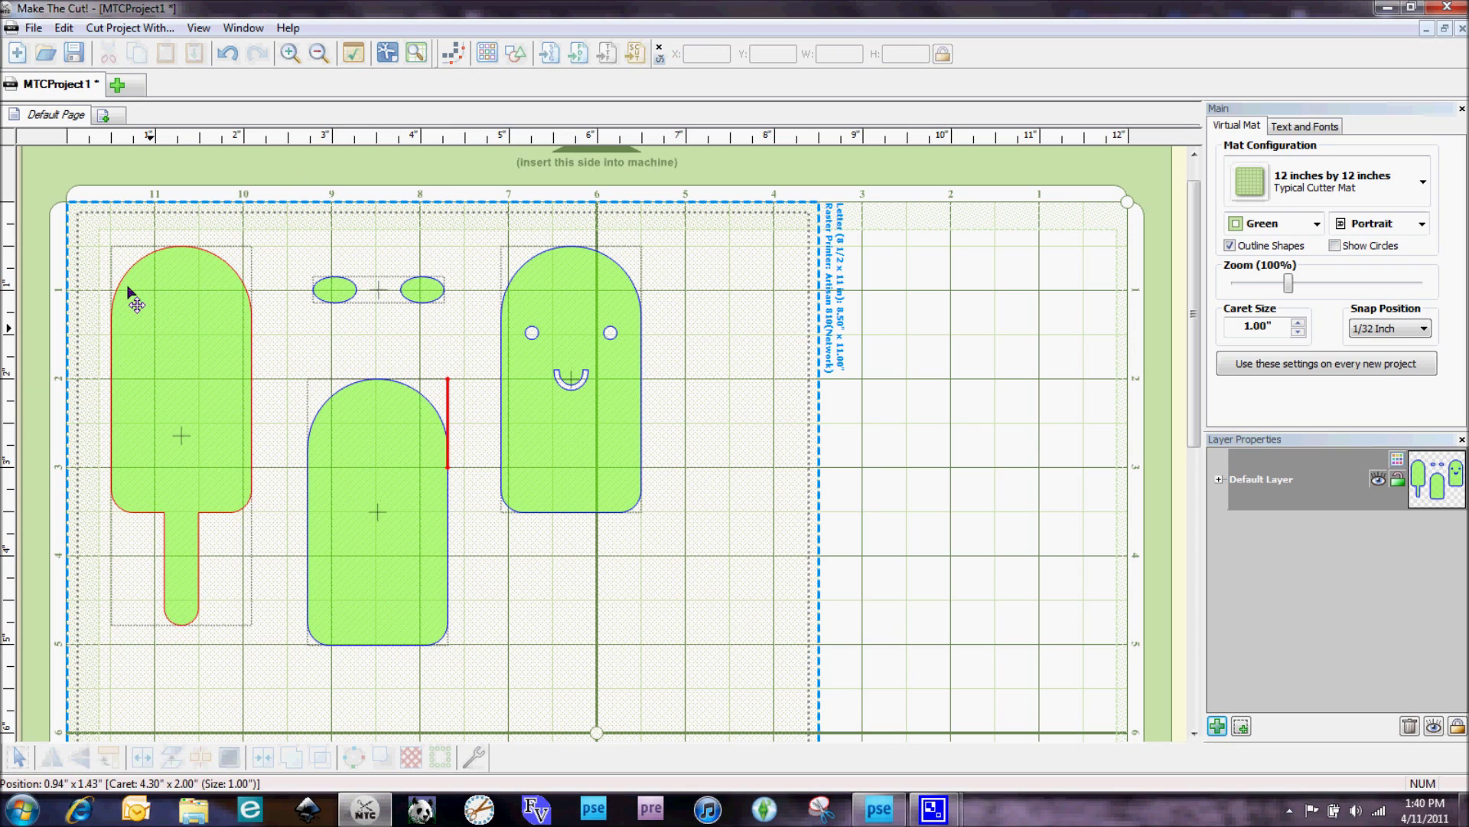
{"action": "left_click_drag", "start_coordinate": [93, 225], "coordinate": [693, 667]}
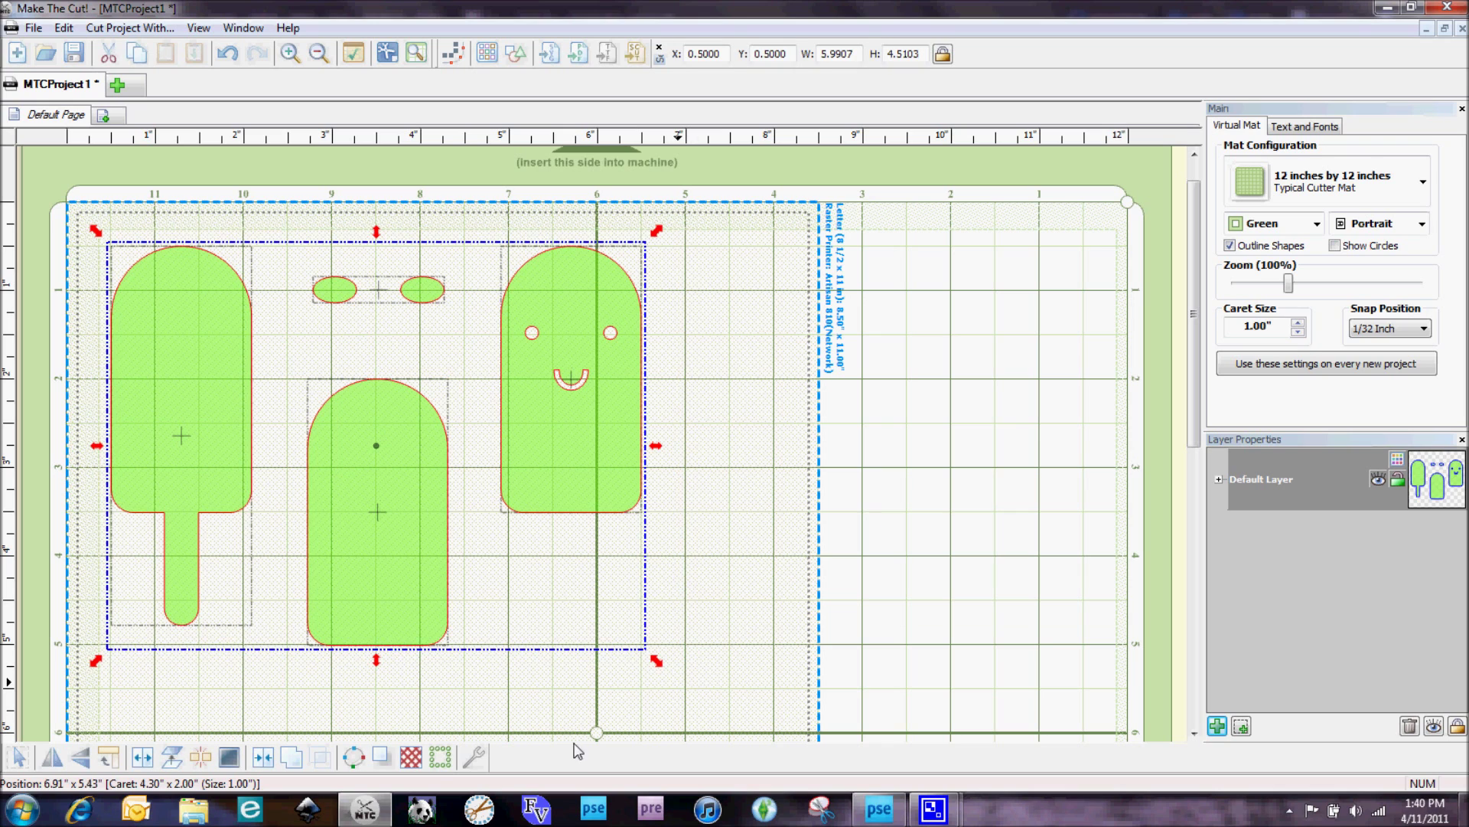
{"action": "left_click", "coordinate": [382, 759]}
{"action": "left_click_drag", "start_coordinate": [808, 341], "coordinate": [849, 348]}
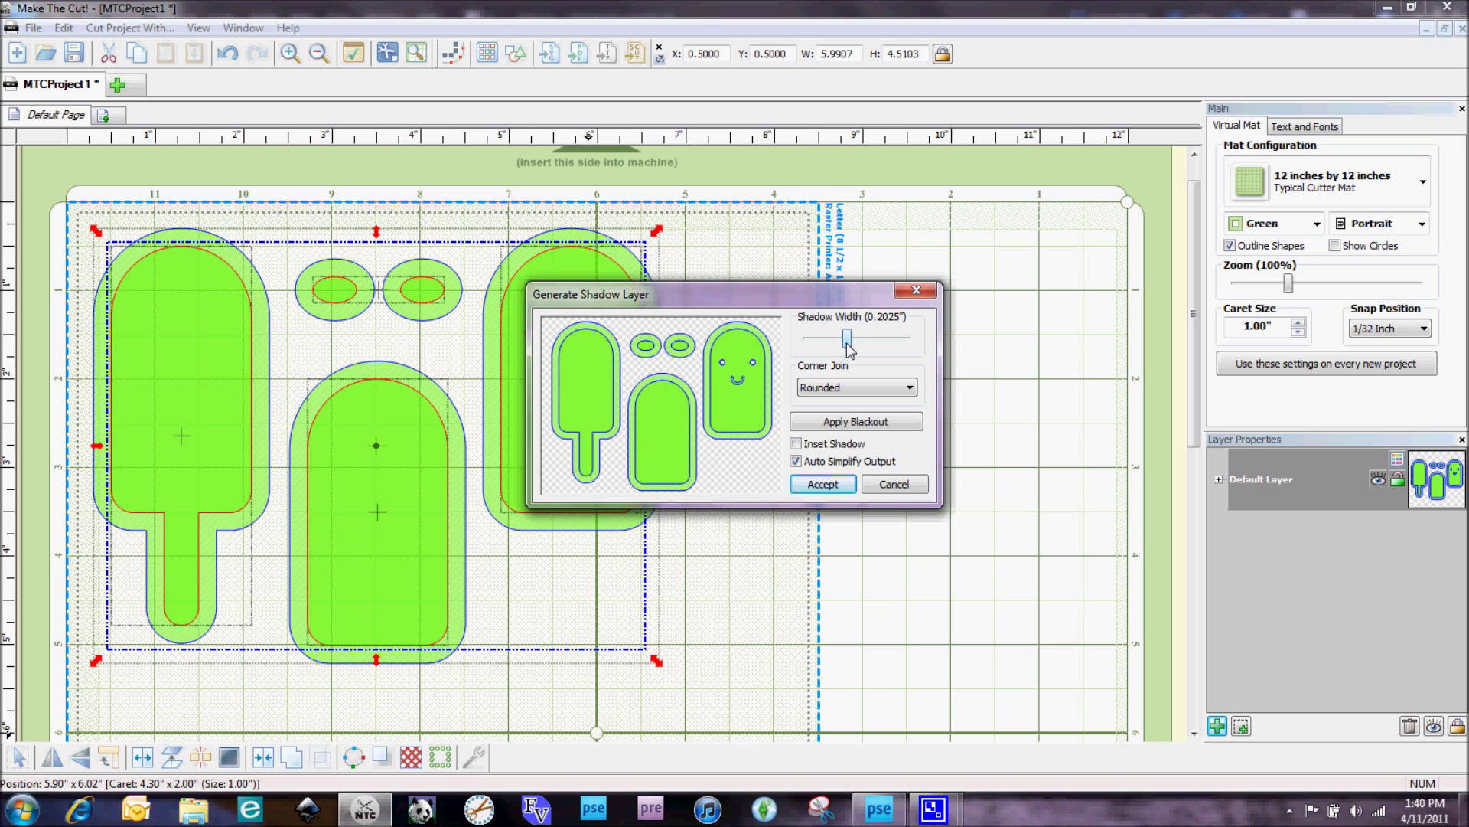
{"action": "left_click", "coordinate": [813, 490]}
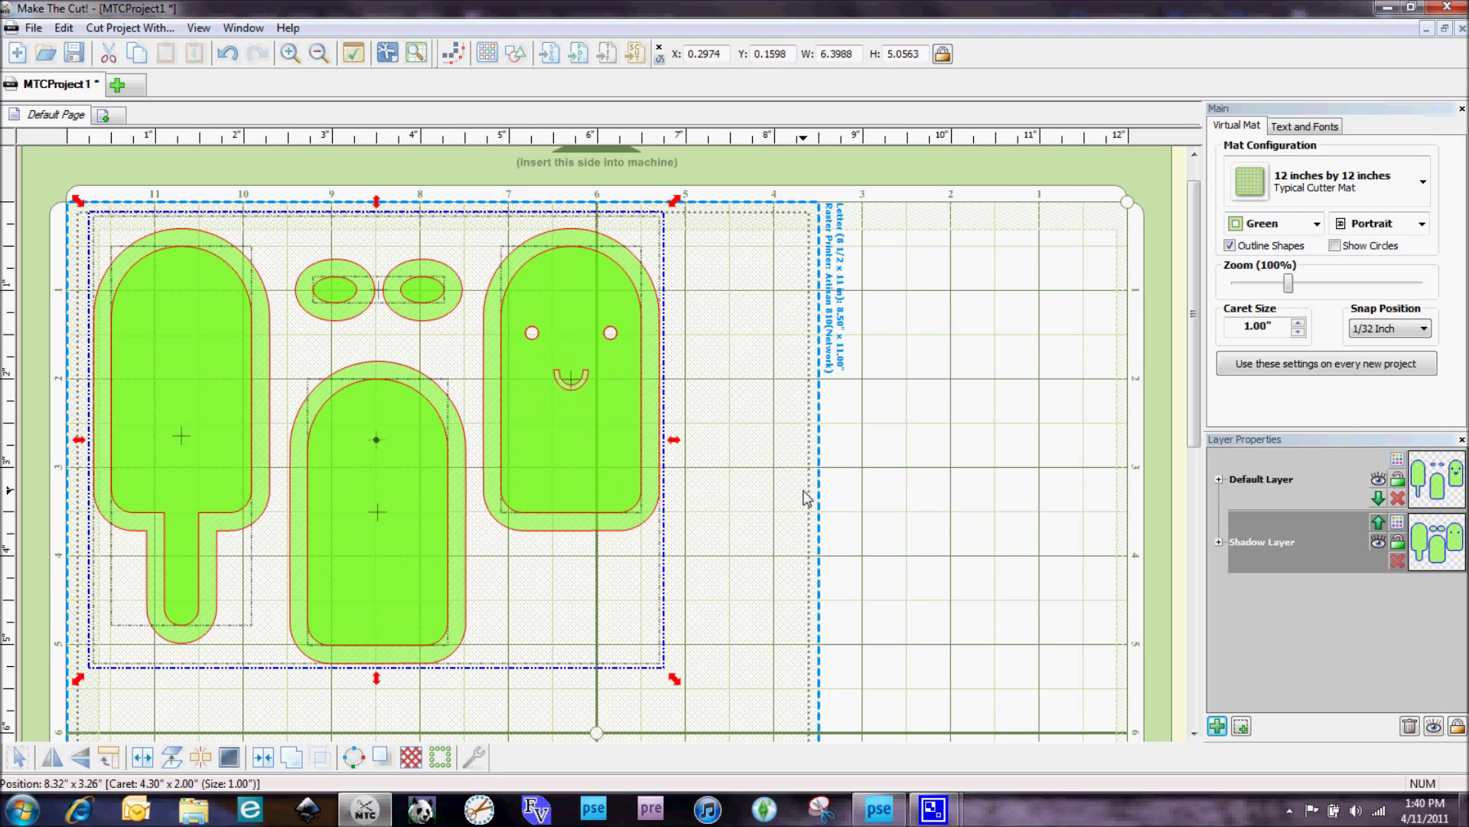
Move the pieces and their shadows to about X 1.375, Y 2.125 inches and hide the Default Layer.
{"action": "left_click_drag", "start_coordinate": [206, 279], "coordinate": [292, 442]}
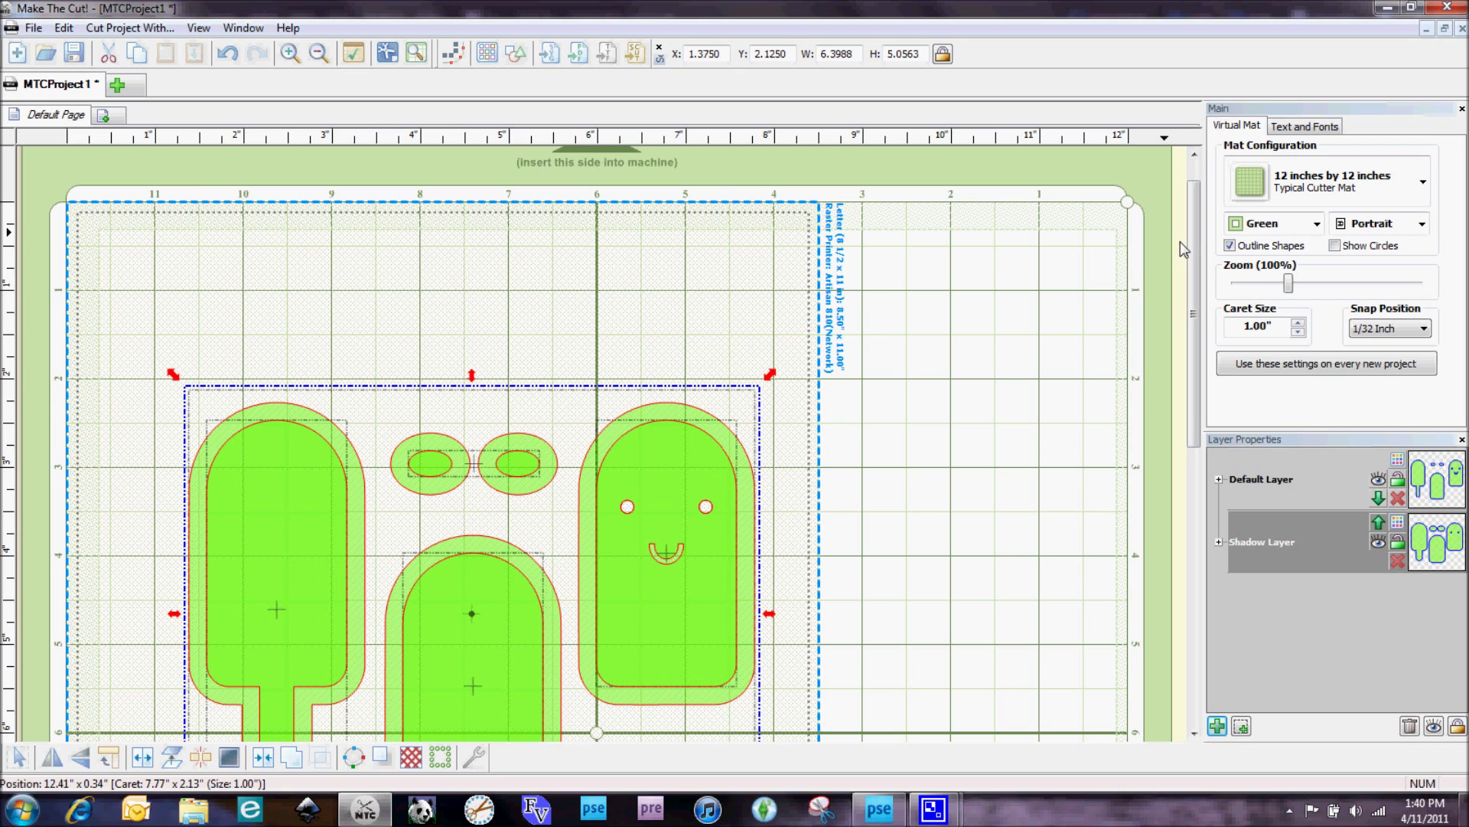
{"action": "left_click_drag", "start_coordinate": [1190, 253], "coordinate": [1192, 318]}
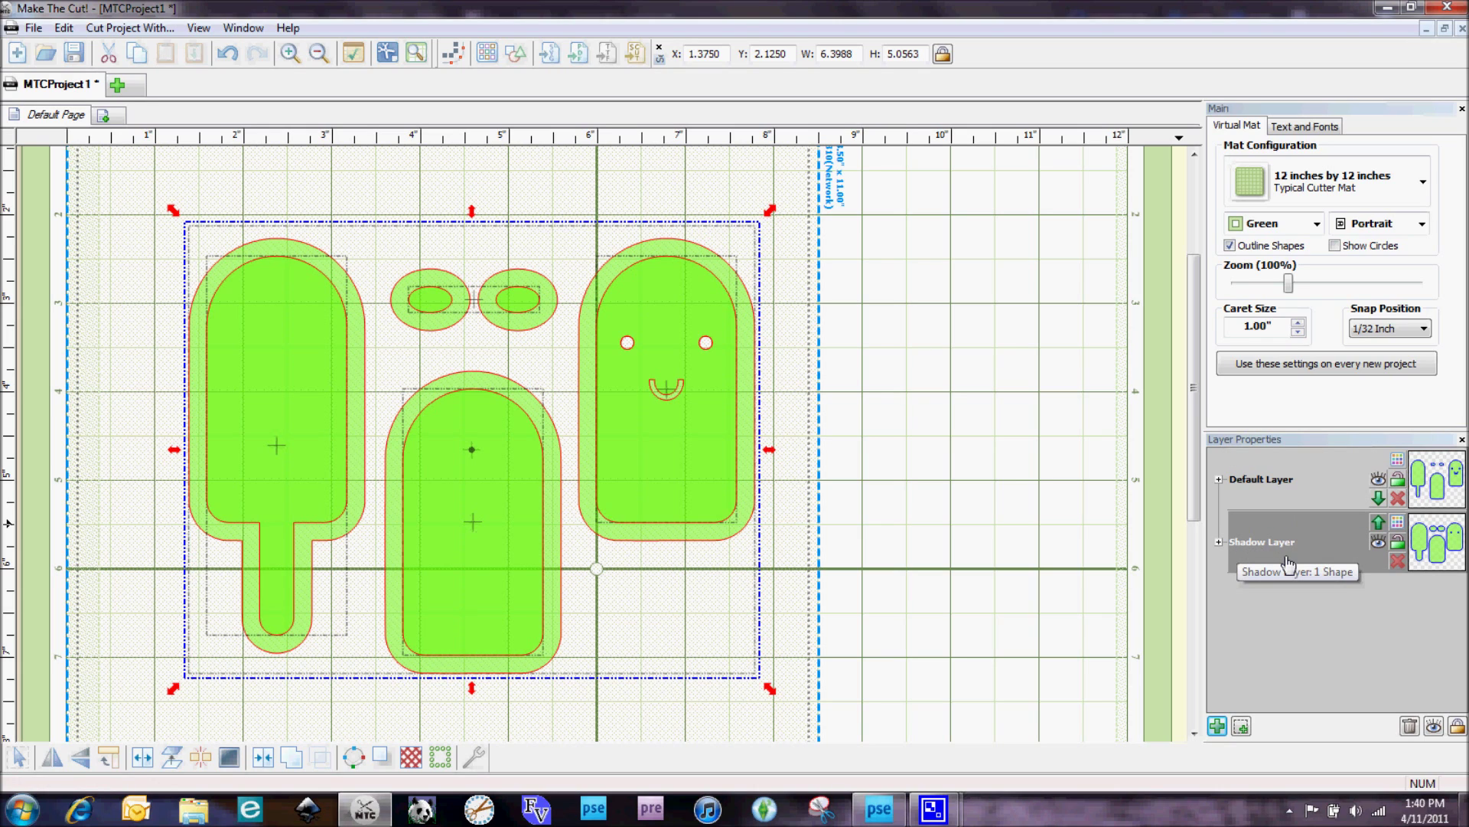
{"action": "left_click", "coordinate": [1378, 481]}
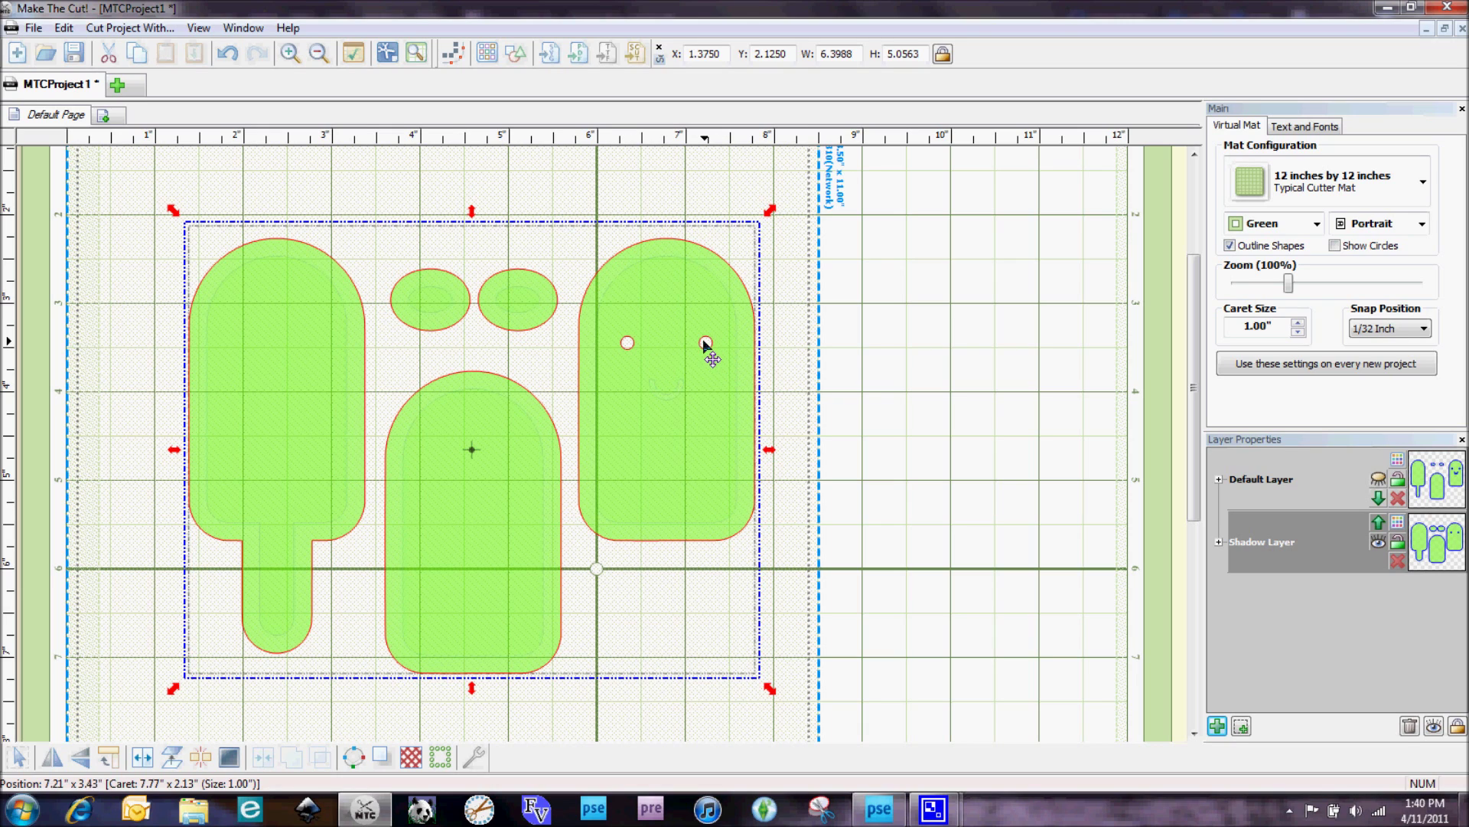
Apply blackout to the Shadow Layer to fill the face cutouts, and break it into separate shapes.
{"action": "left_click", "coordinate": [227, 757]}
{"action": "left_click", "coordinate": [279, 487]}
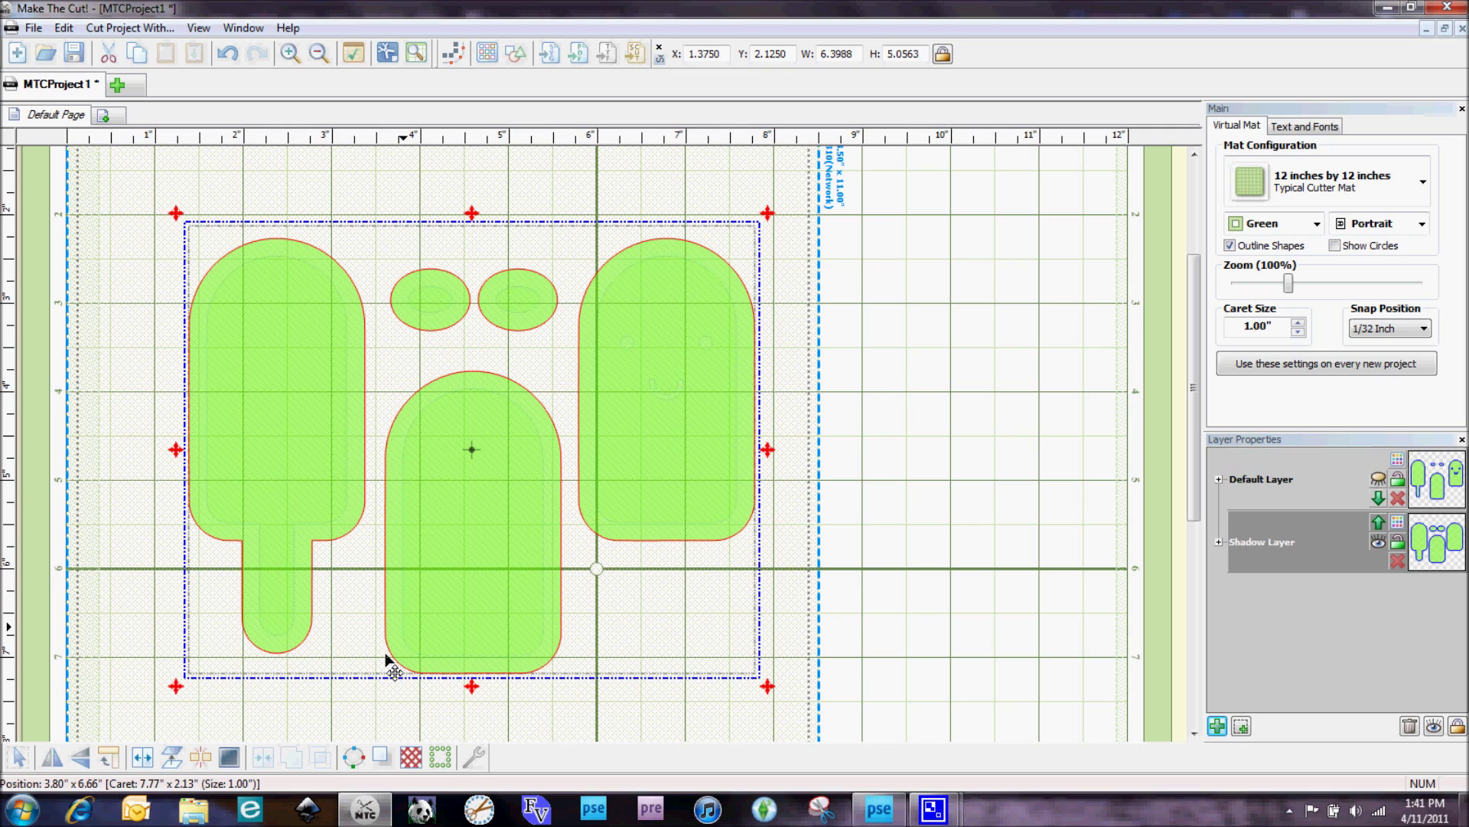
{"action": "left_click", "coordinate": [110, 543]}
{"action": "left_click", "coordinate": [273, 443]}
{"action": "left_click", "coordinate": [138, 761]}
{"action": "left_click", "coordinate": [135, 467]}
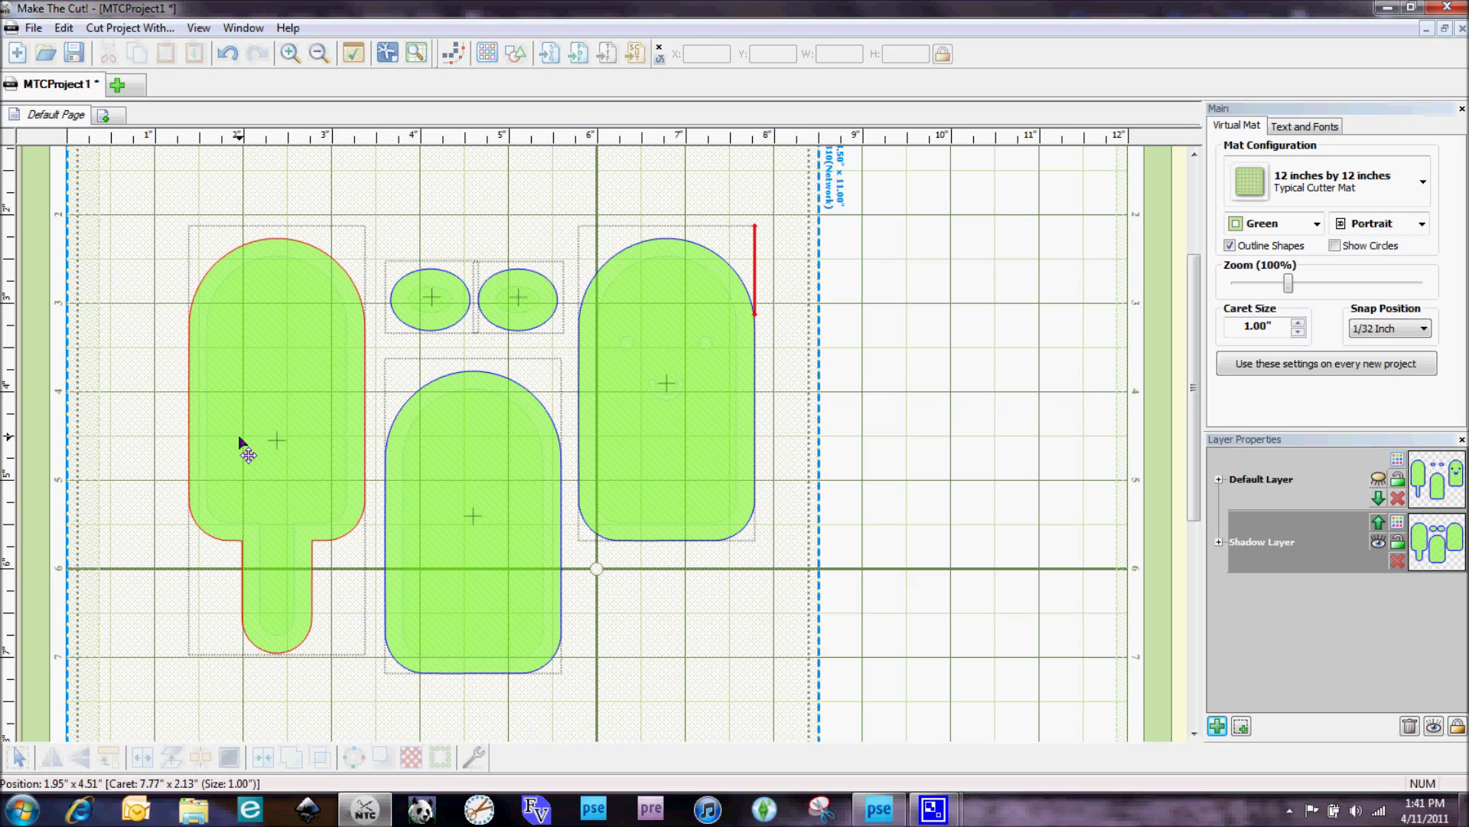
Join the two cheek shadow ovals into a single shape.
{"action": "left_click", "coordinate": [433, 301]}
{"action": "left_click", "coordinate": [514, 306]}
{"action": "left_click", "coordinate": [432, 300]}
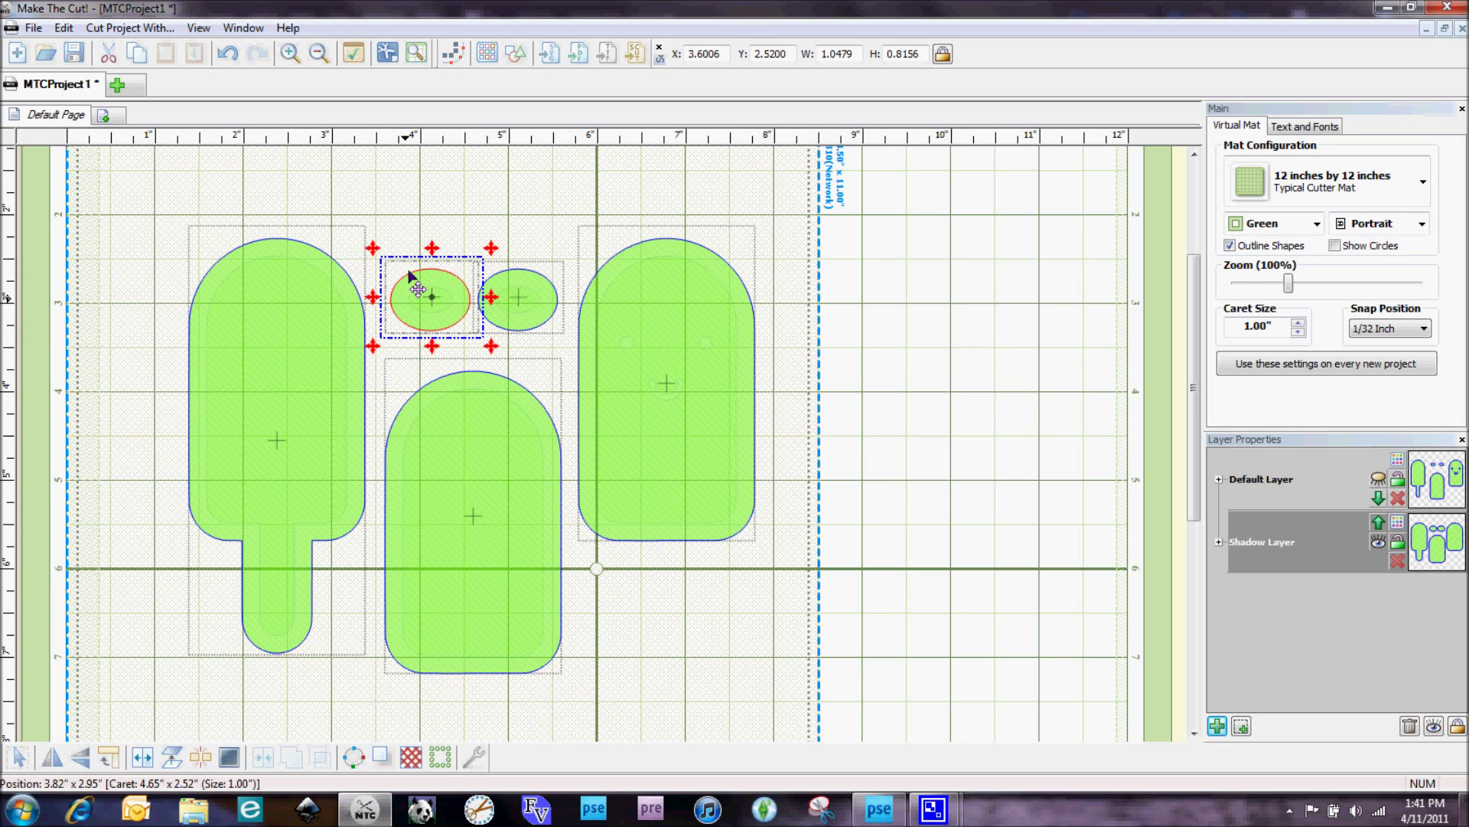
{"action": "left_click", "coordinate": [390, 260]}
{"action": "left_click_drag", "start_coordinate": [390, 242], "coordinate": [572, 360]}
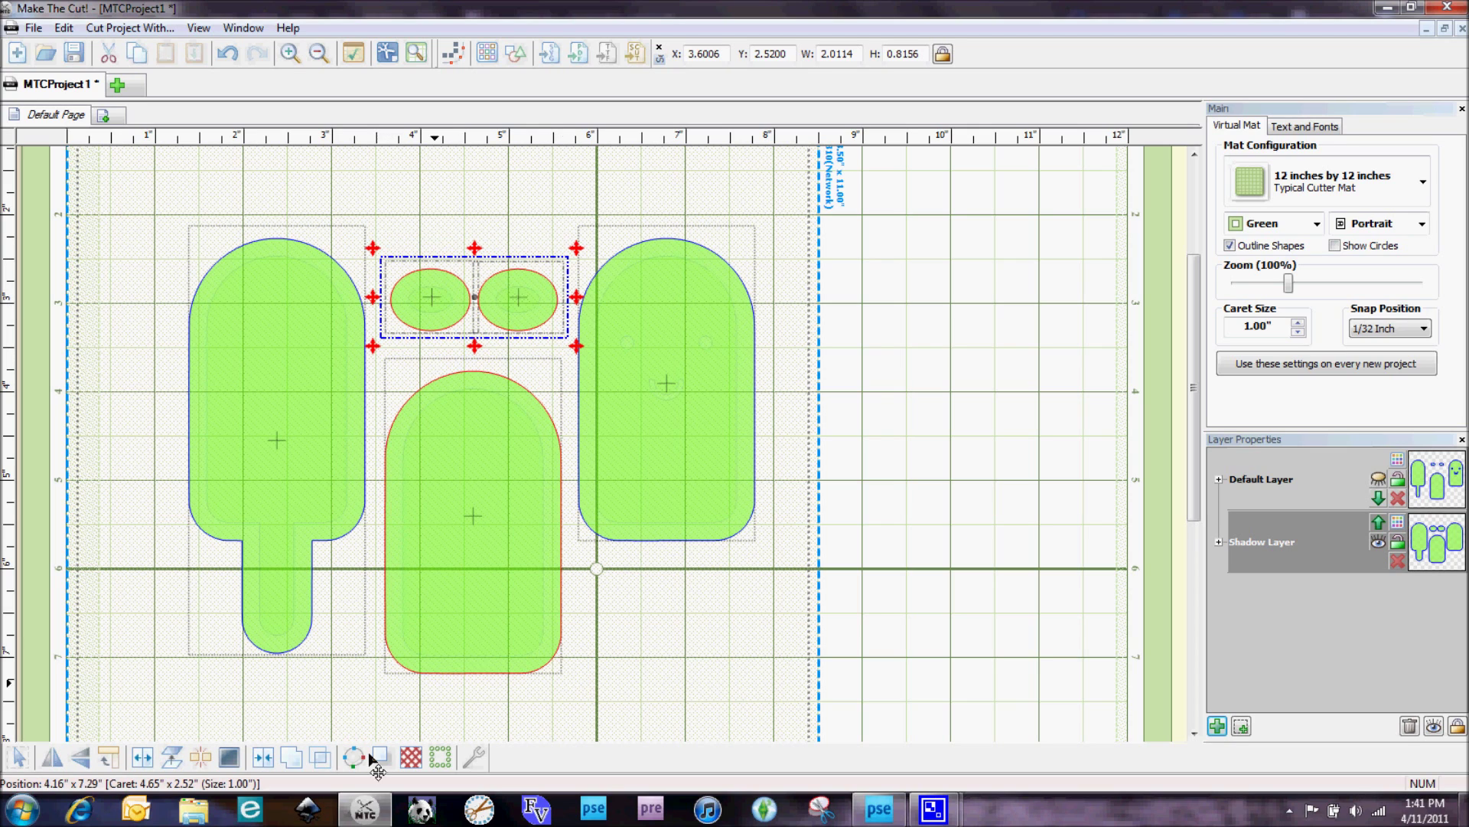
{"action": "left_click", "coordinate": [291, 762]}
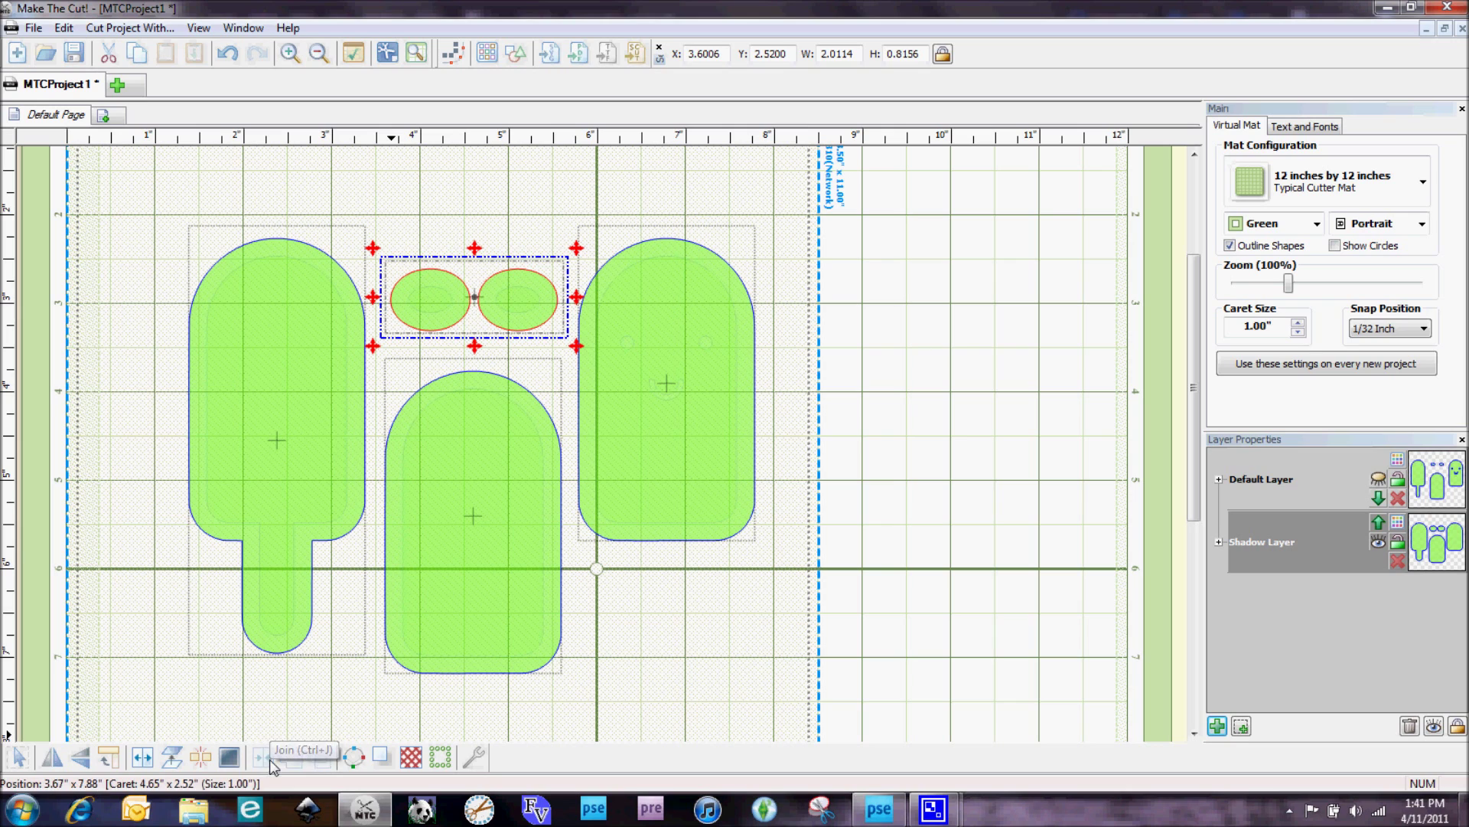
{"action": "left_click", "coordinate": [305, 463]}
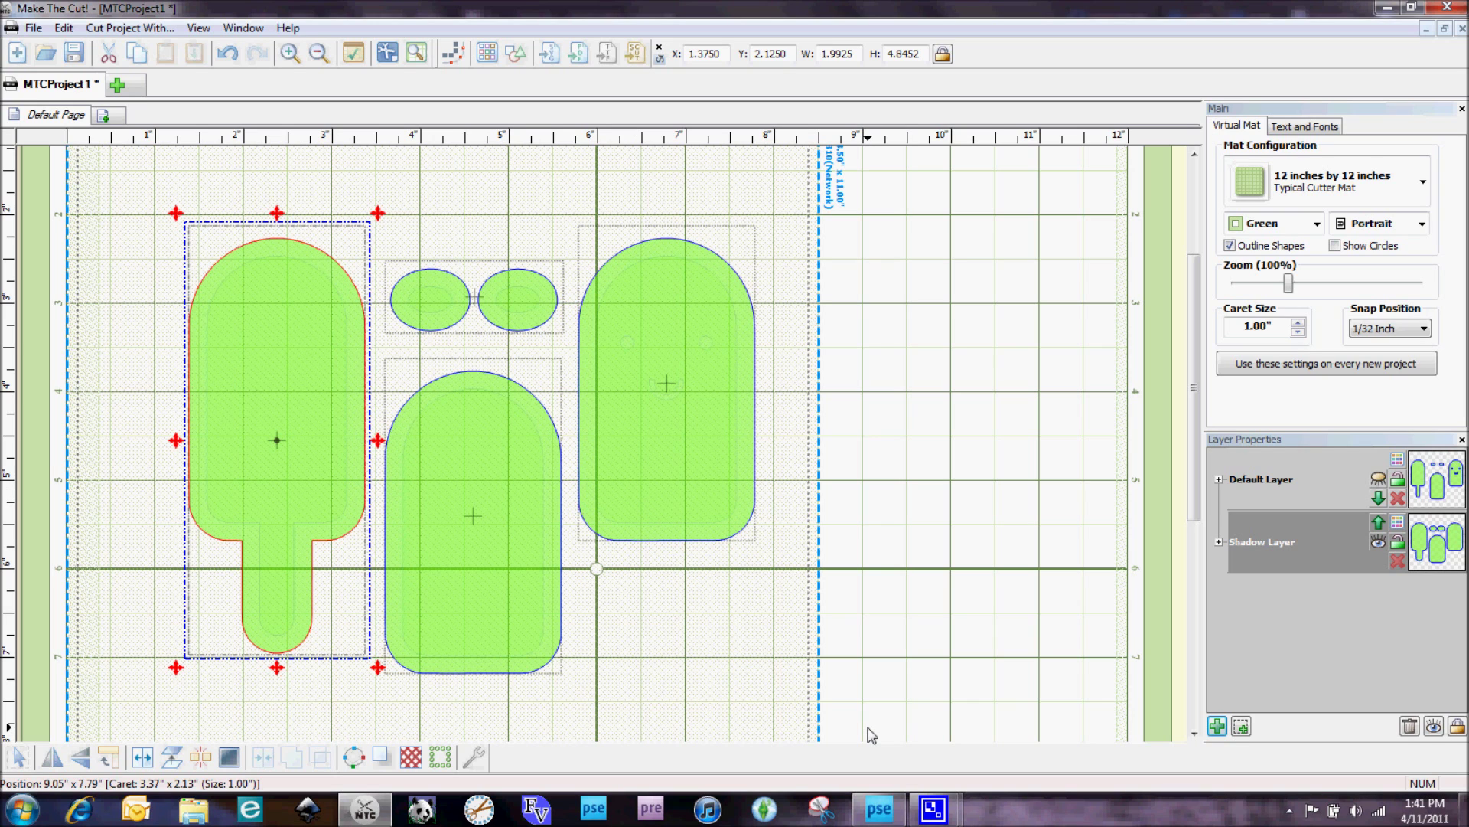
Switch to Photoshop Elements and resize the flowers.jpg image to 512 by 512 pixels.
{"action": "left_click", "coordinate": [874, 808]}
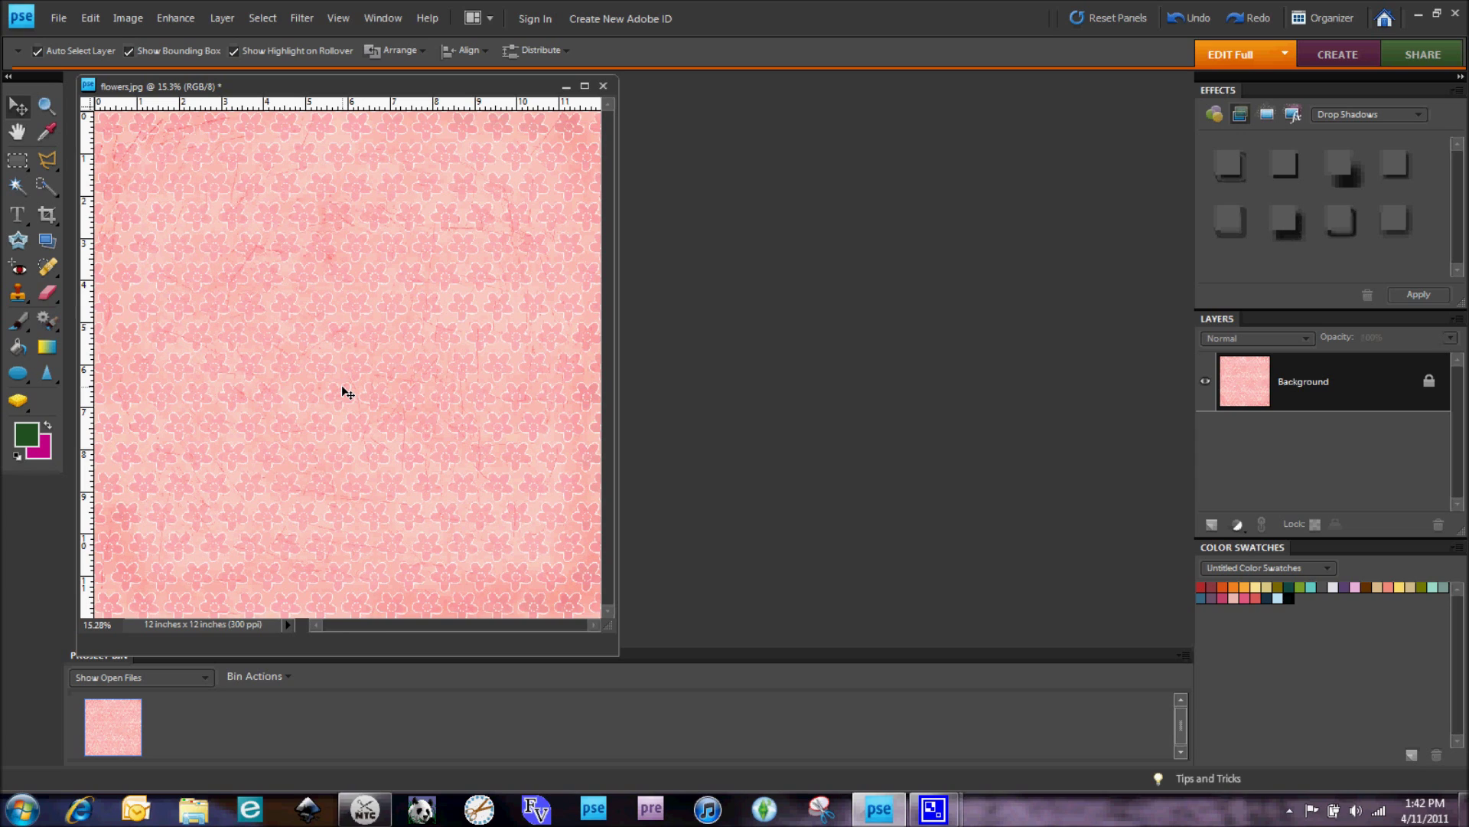
{"action": "left_click", "coordinate": [126, 19]}
{"action": "mouse_move", "coordinate": [163, 126]}
{"action": "left_click", "coordinate": [373, 123]}
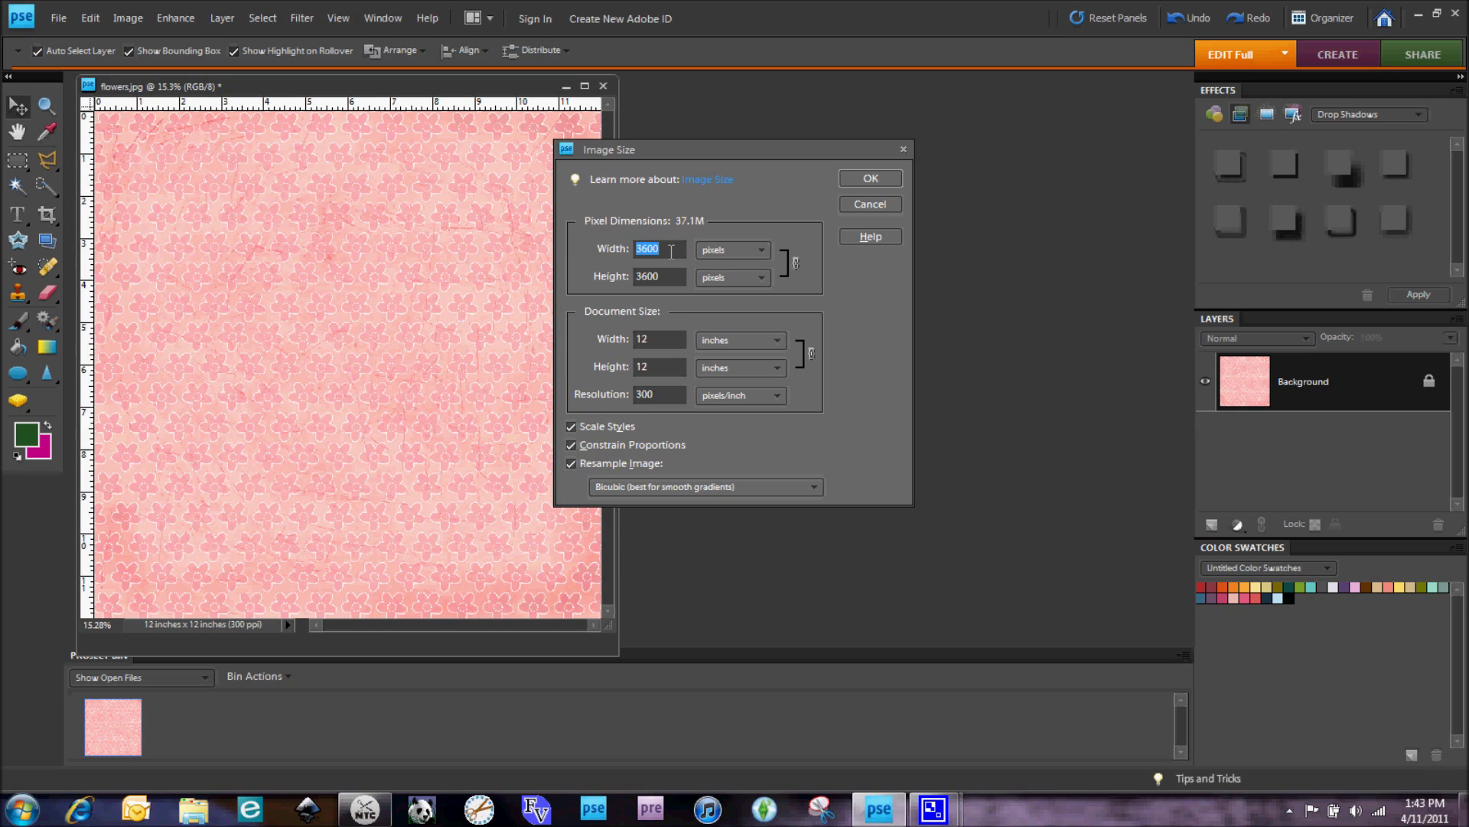
{"action": "type", "text": "512"}
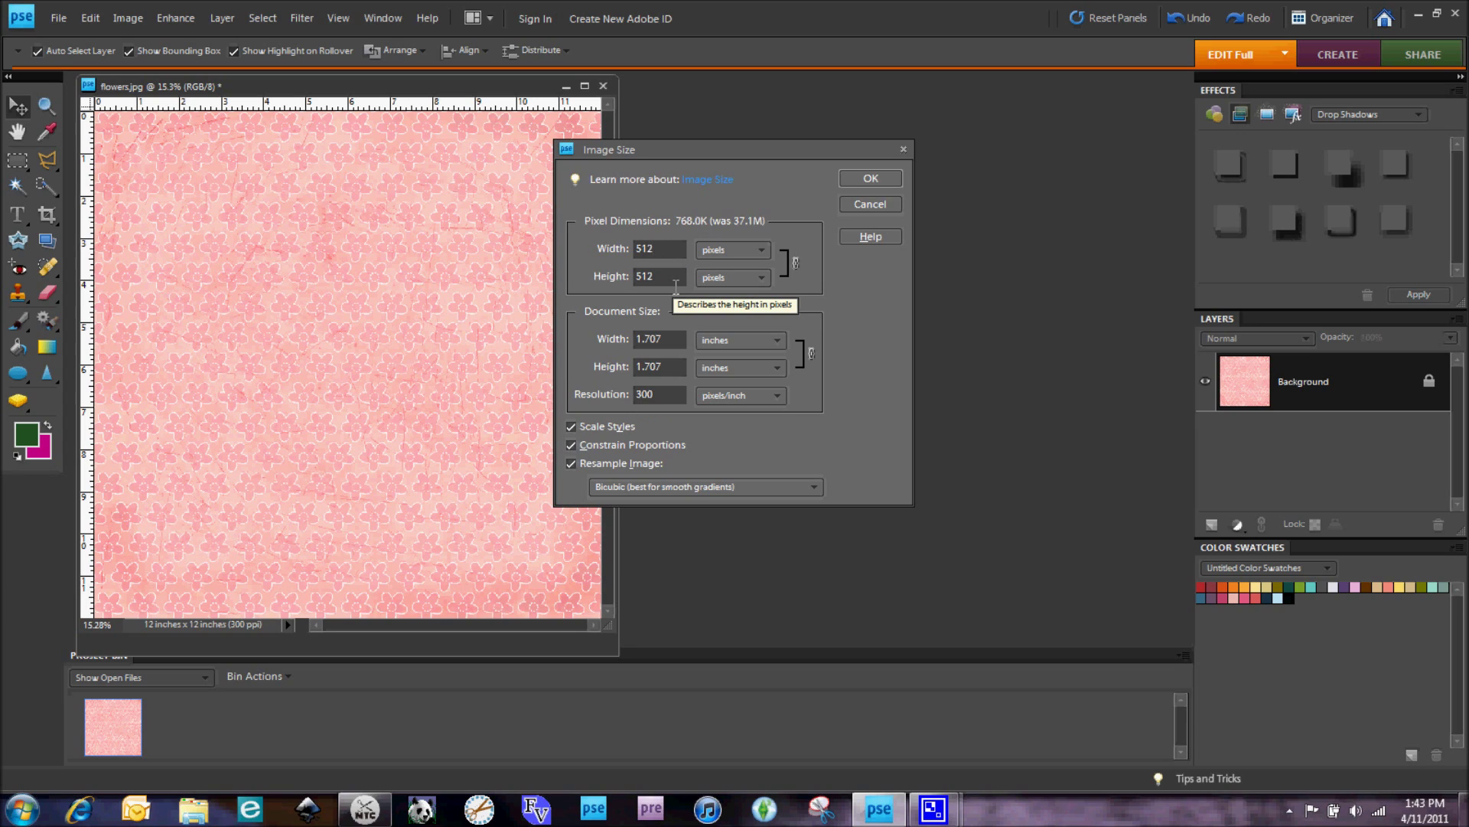
{"action": "left_click", "coordinate": [851, 179]}
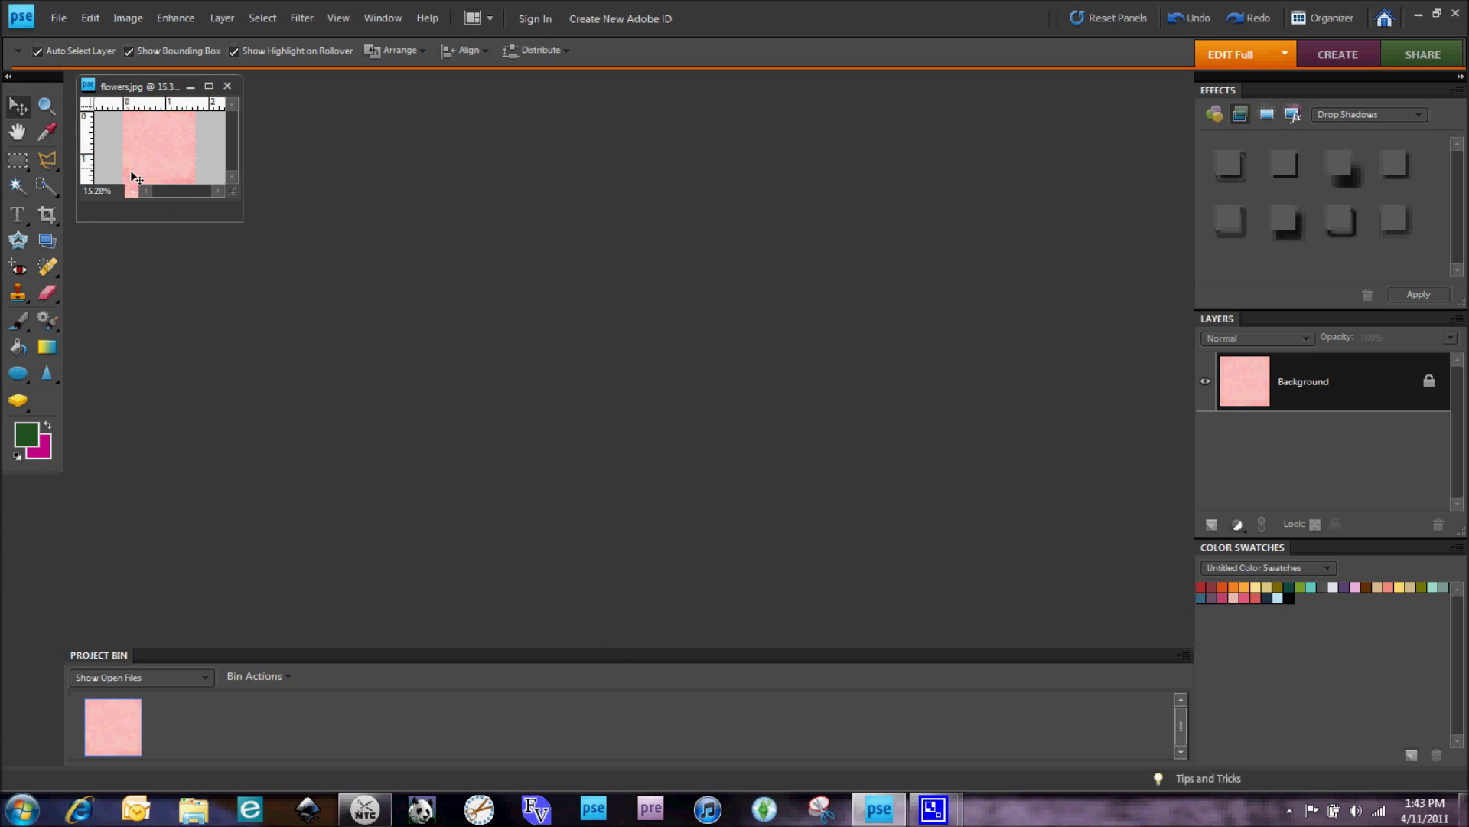
Save the resized pattern as flowers Texture.jpg in JPEG format, replacing the existing file and adjusting the image quality.
{"action": "left_click", "coordinate": [58, 19]}
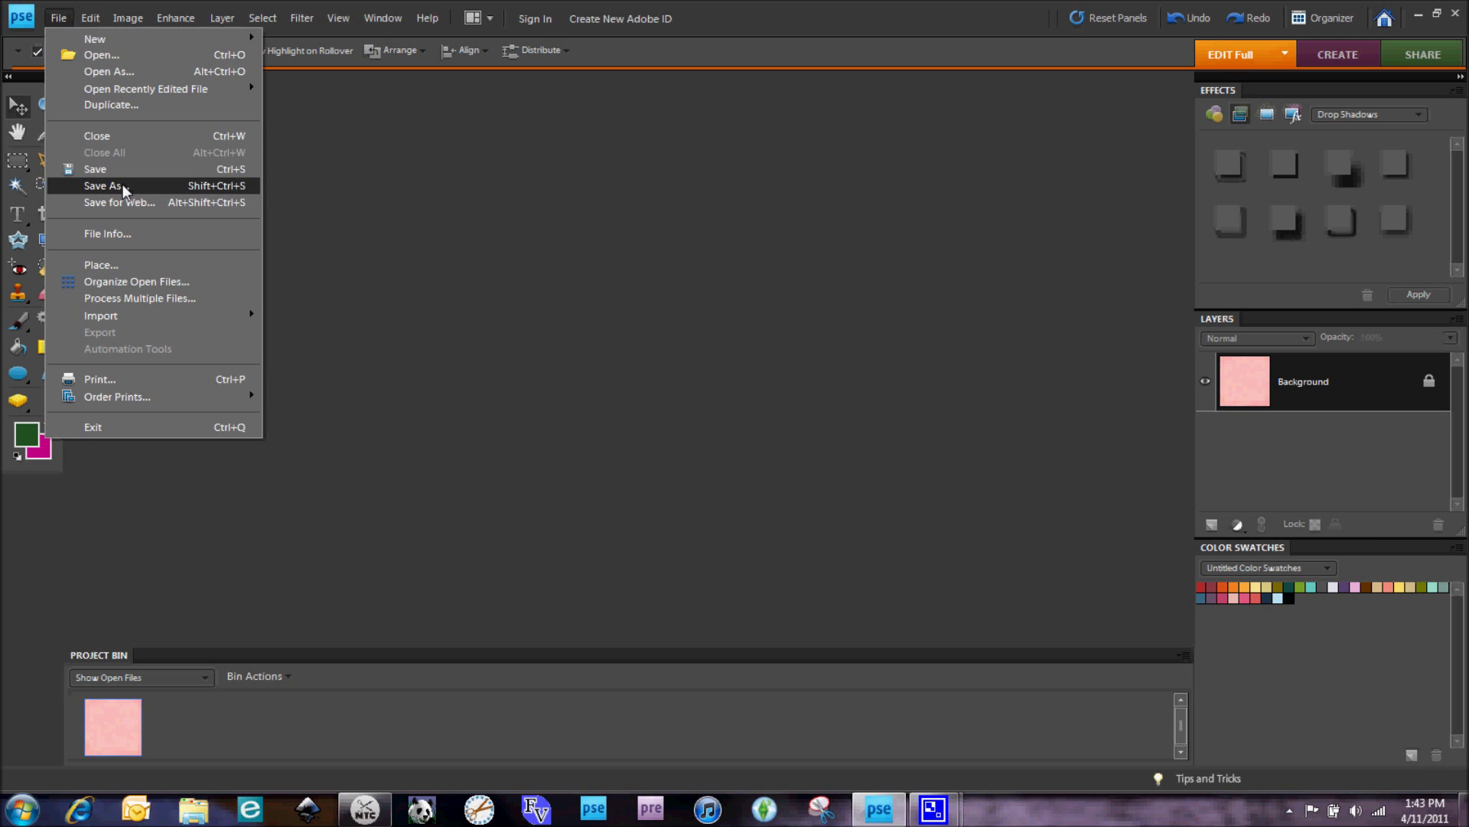
{"action": "left_click", "coordinate": [102, 186]}
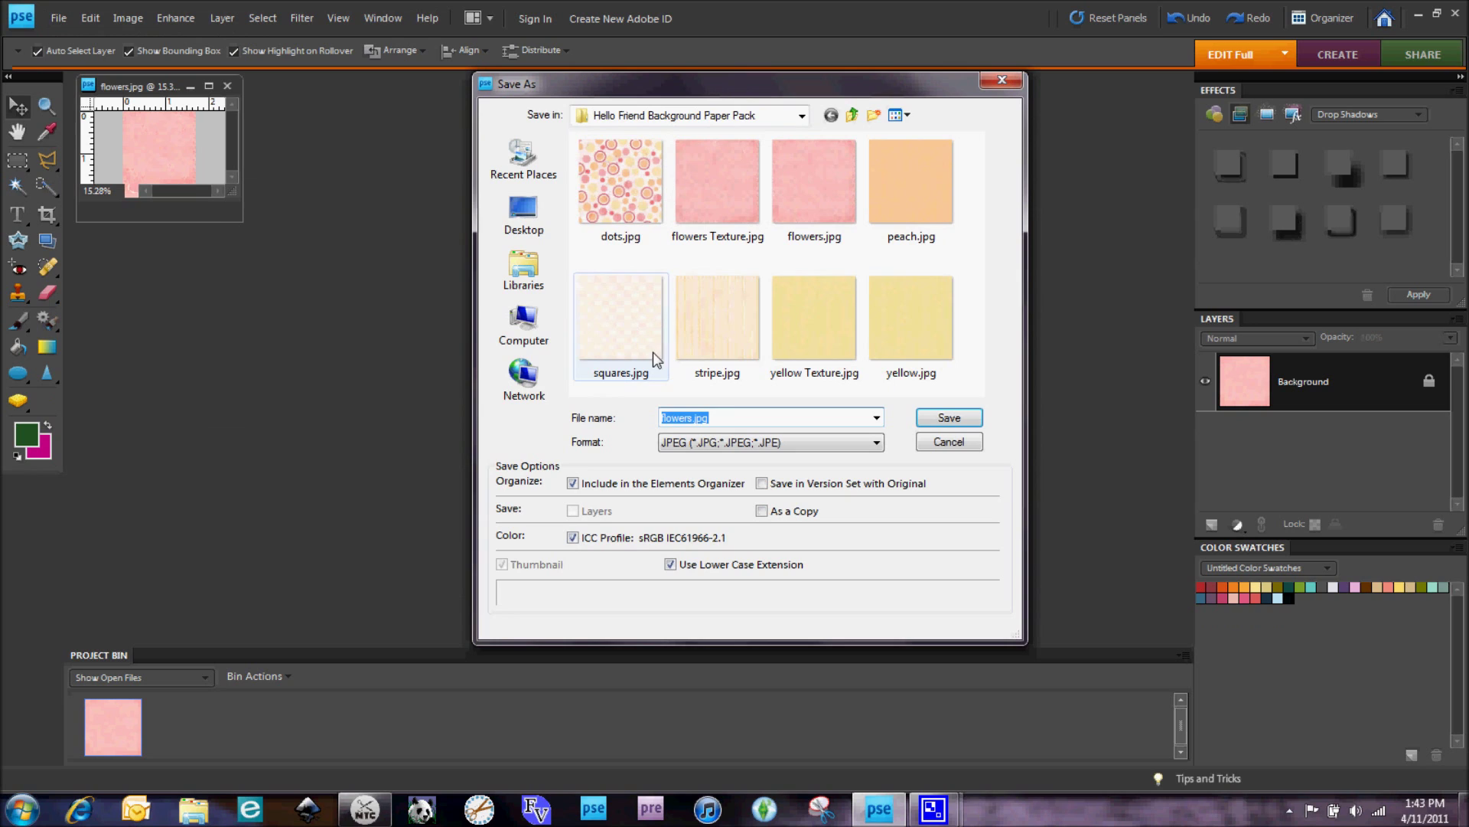
{"action": "left_click", "coordinate": [692, 418]}
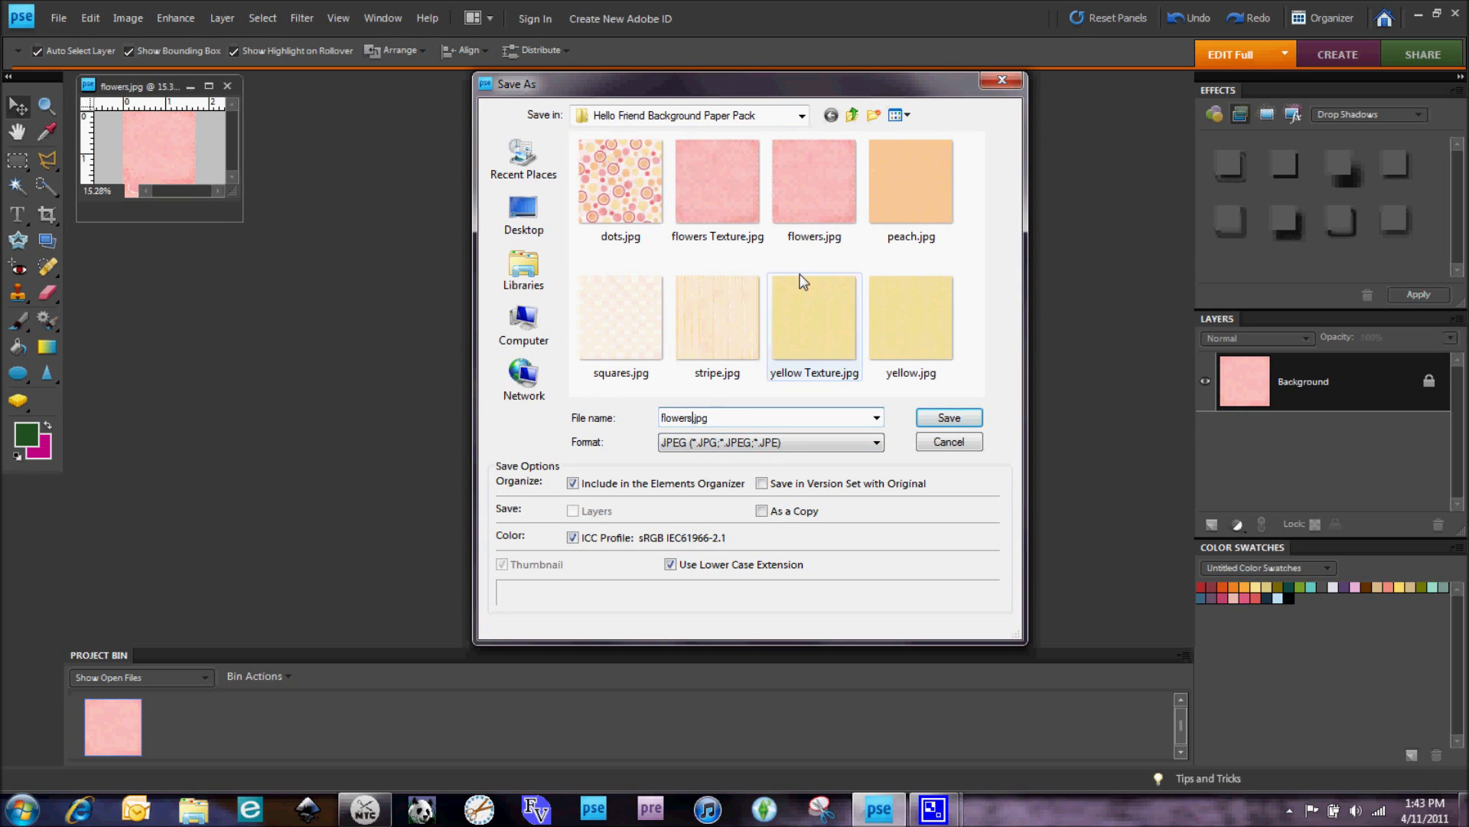
{"action": "type", "text": "Te"}
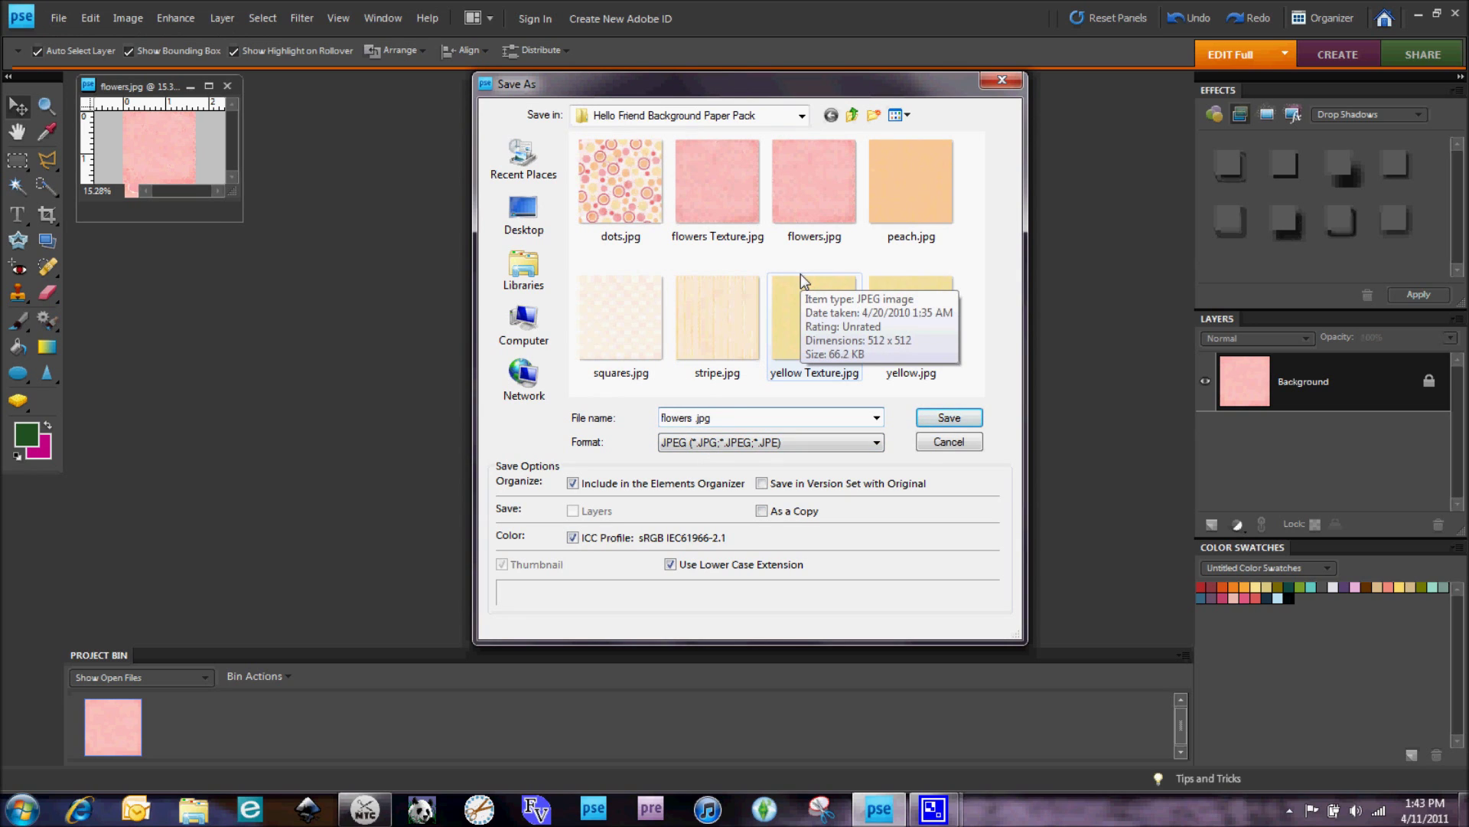
{"action": "type", "text": "xture"}
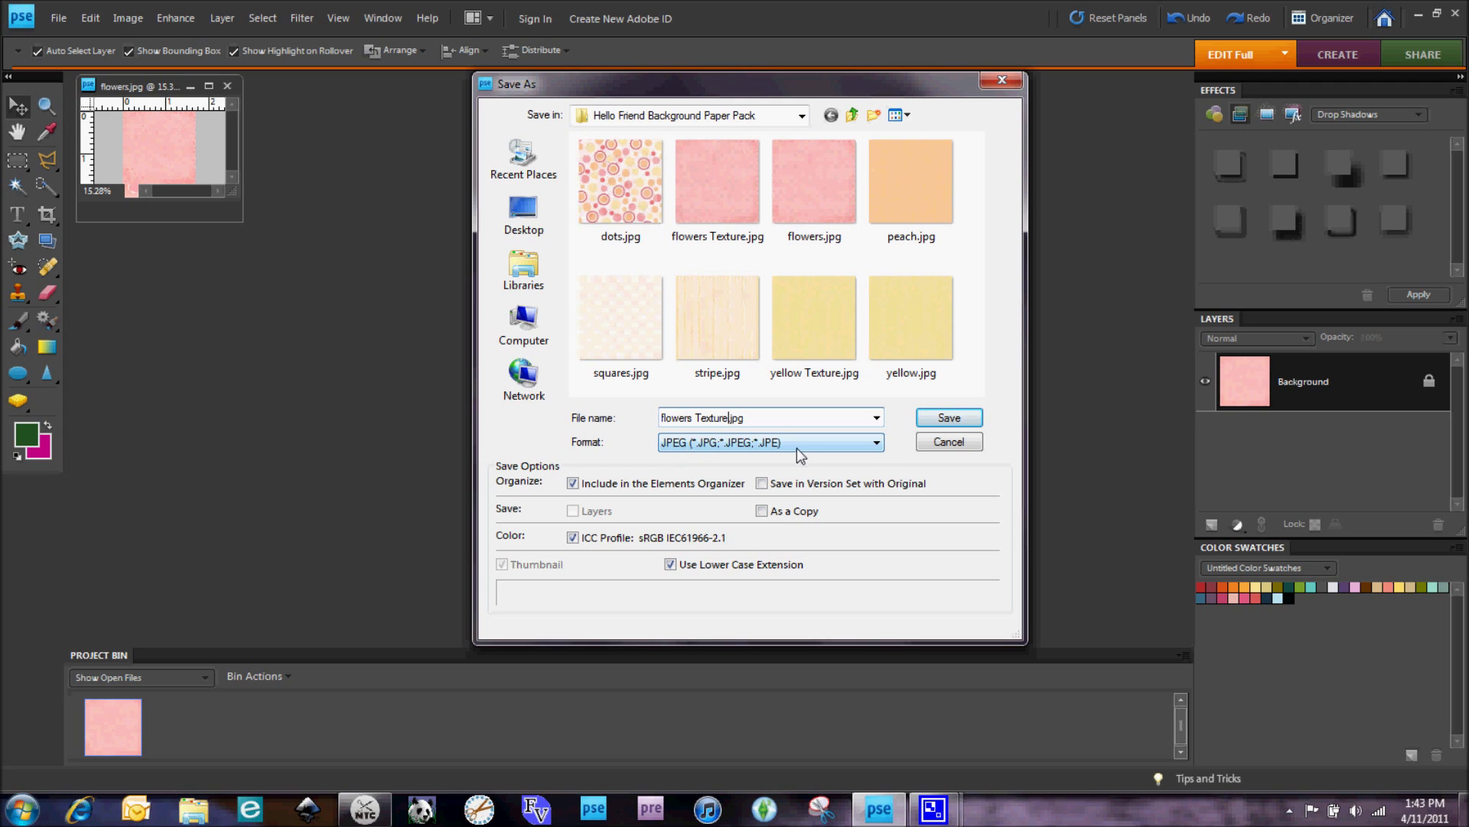
{"action": "left_click", "coordinate": [876, 443]}
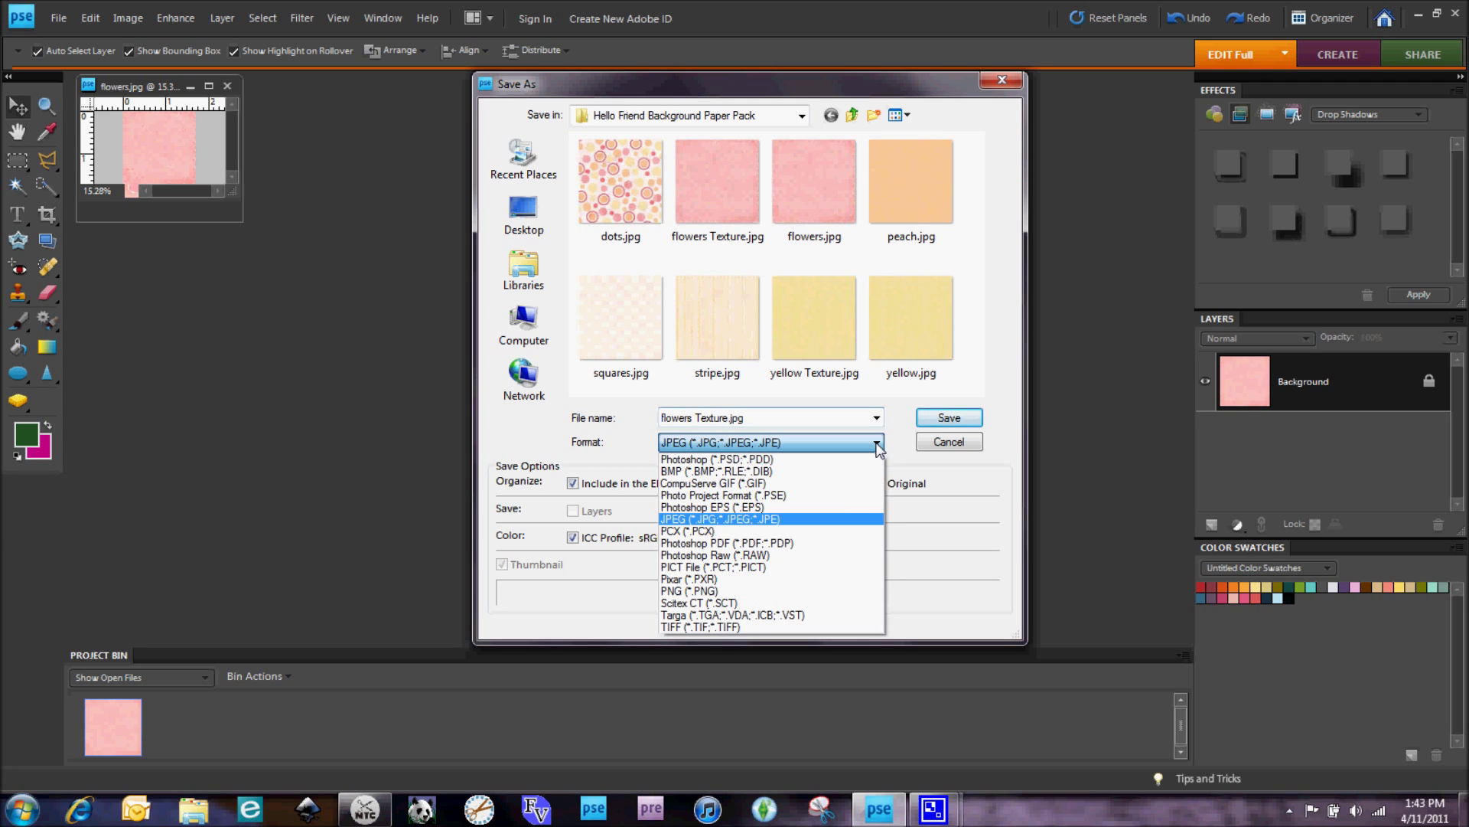
{"action": "left_click", "coordinate": [855, 517]}
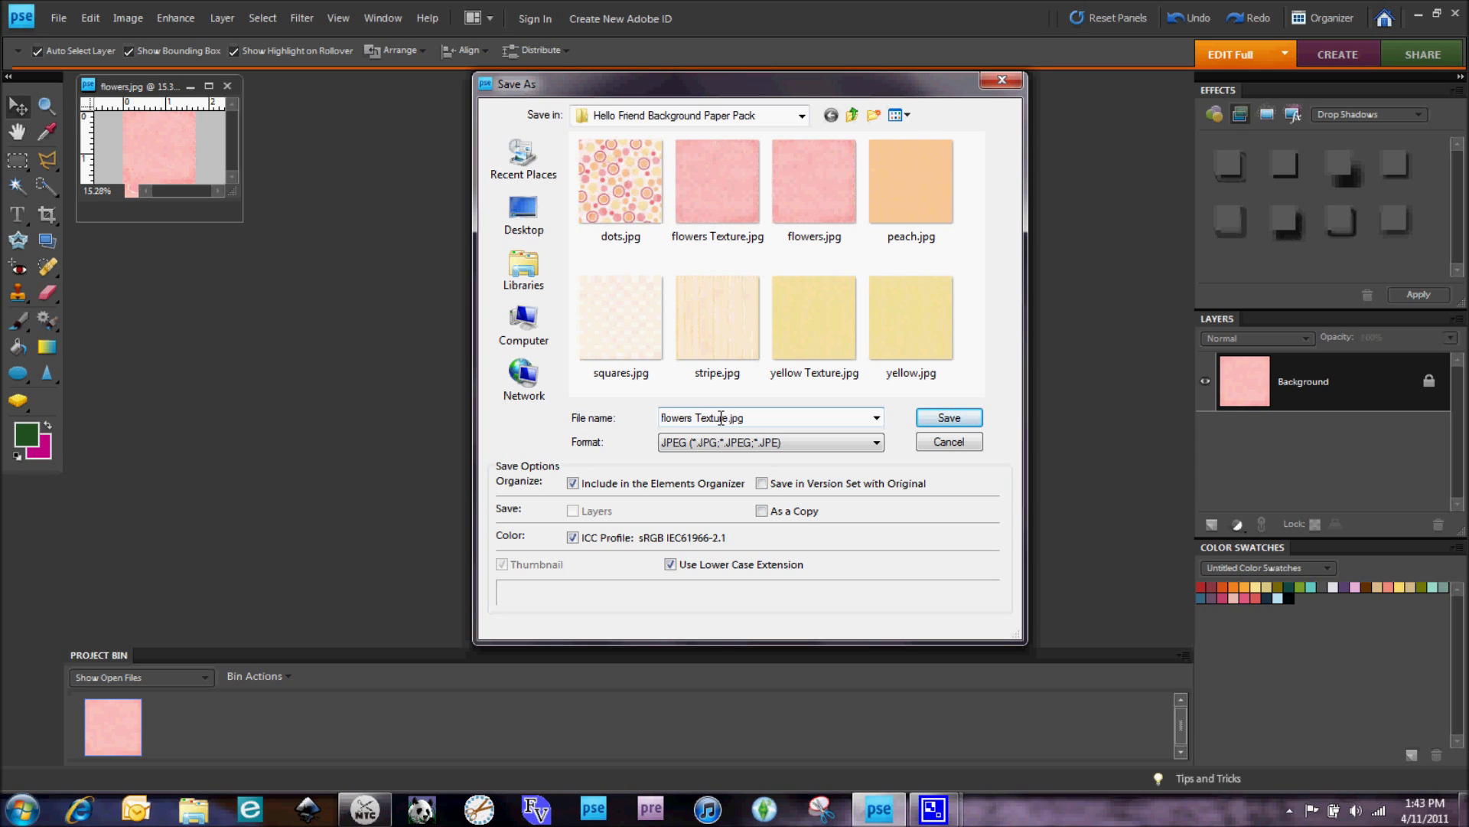
{"action": "left_click", "coordinate": [943, 421]}
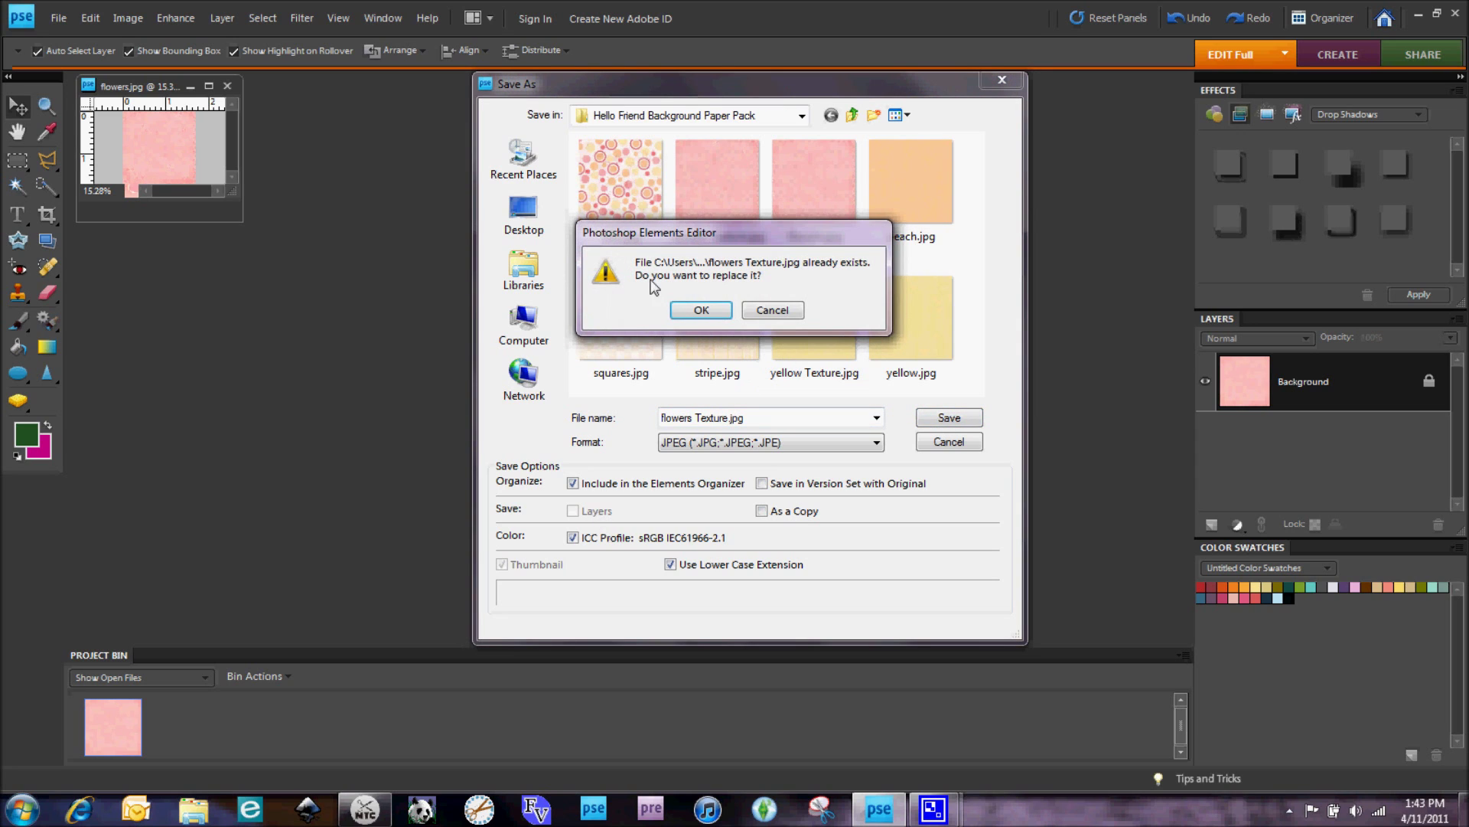
{"action": "left_click", "coordinate": [698, 310]}
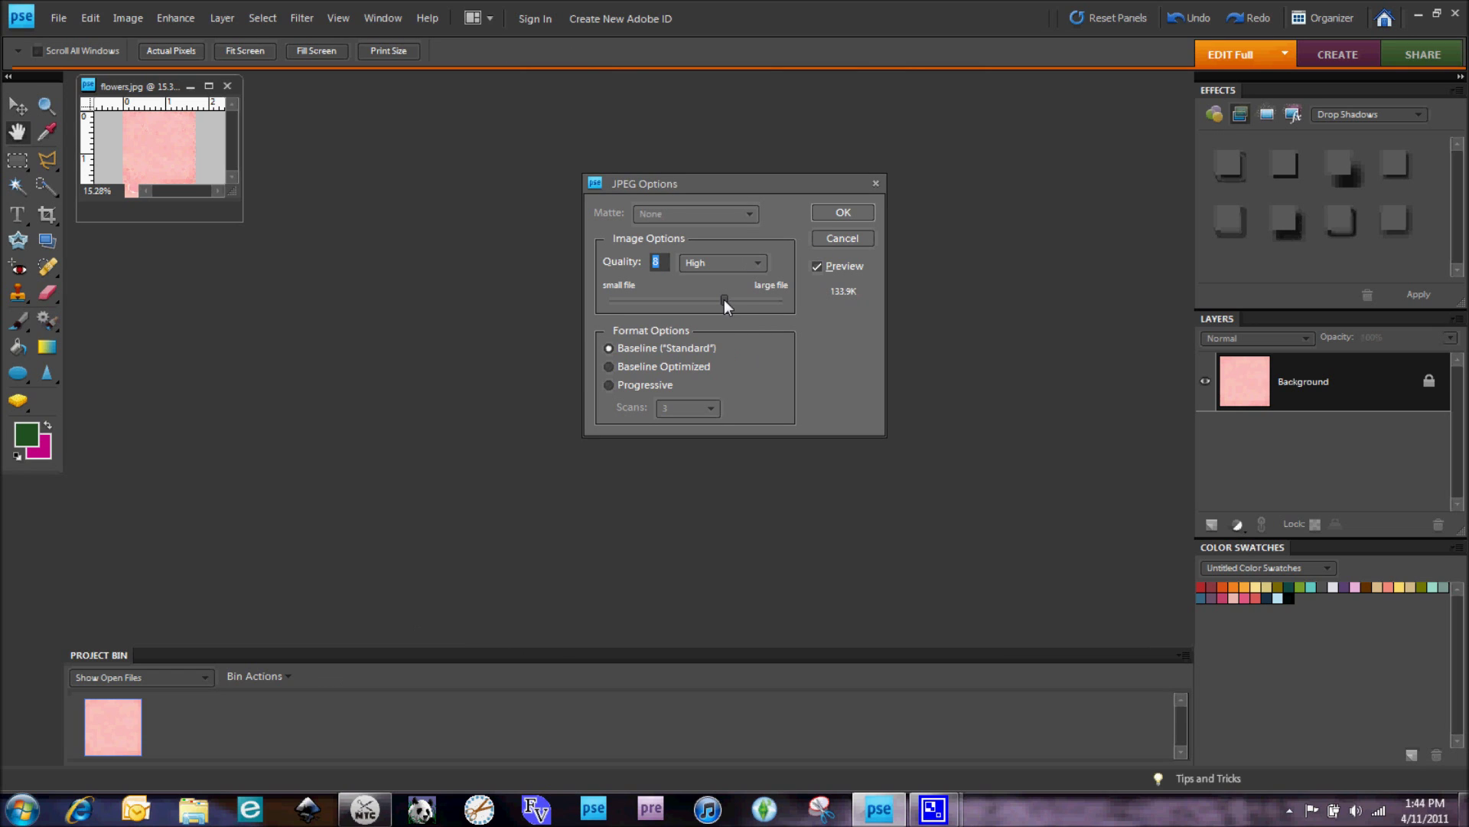
{"action": "left_click_drag", "start_coordinate": [741, 301], "coordinate": [748, 301]}
{"action": "left_click", "coordinate": [843, 212]}
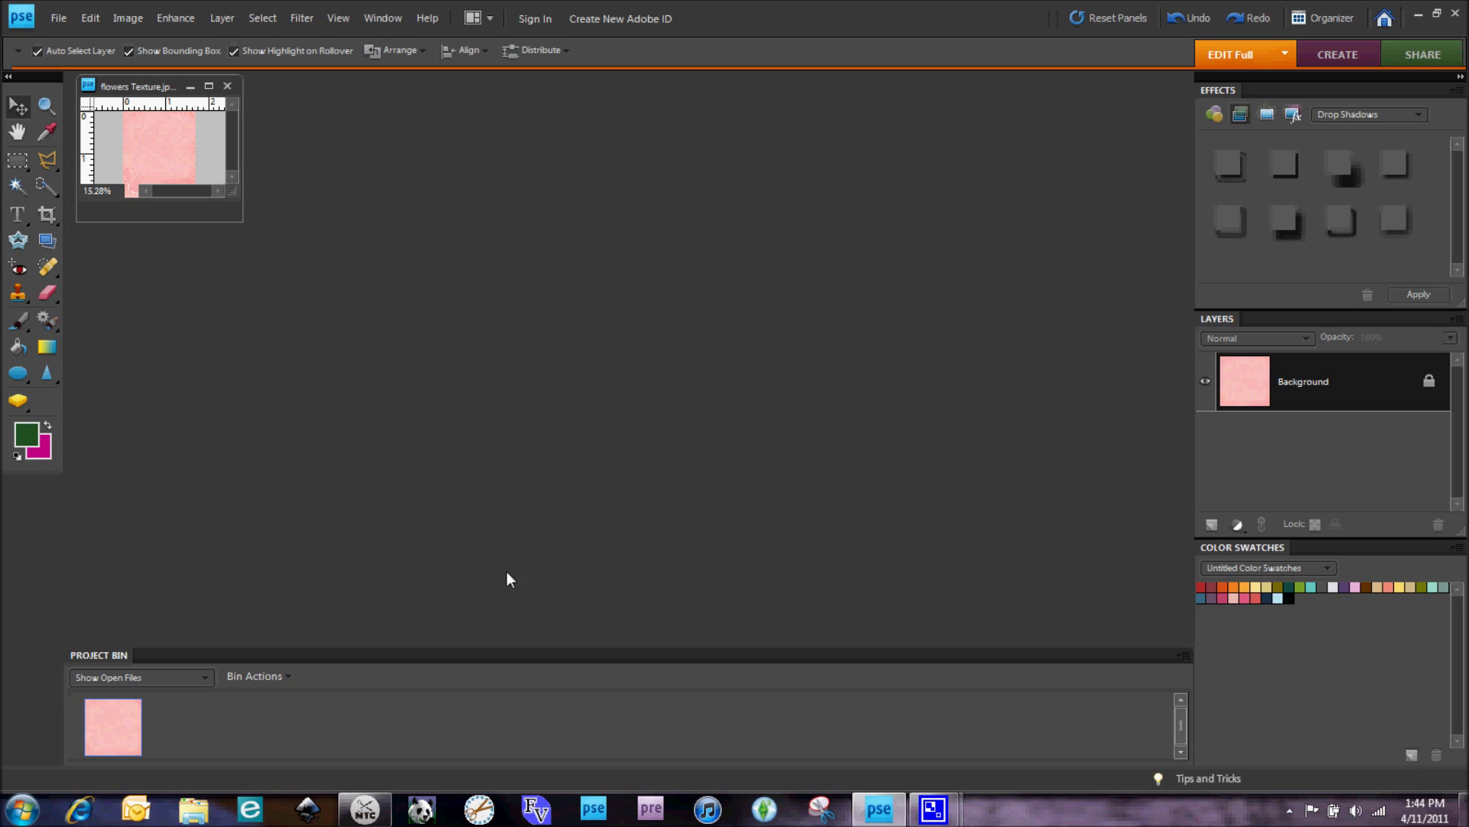
Switch to Make The Cut, show the Default Layer over the shadow mats, and hide it again.
{"action": "left_click", "coordinate": [363, 815]}
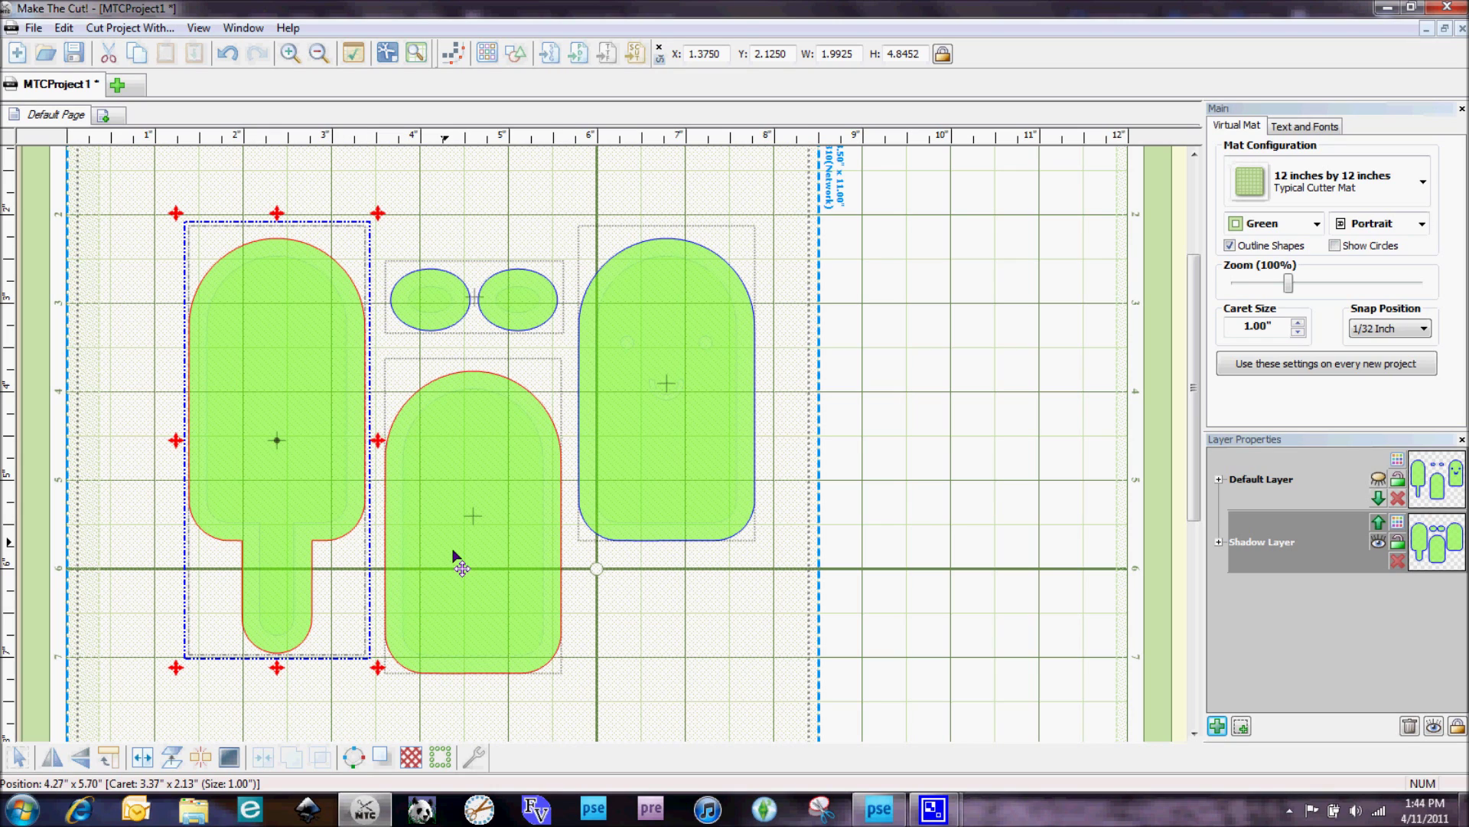
{"action": "left_click", "coordinate": [1378, 480]}
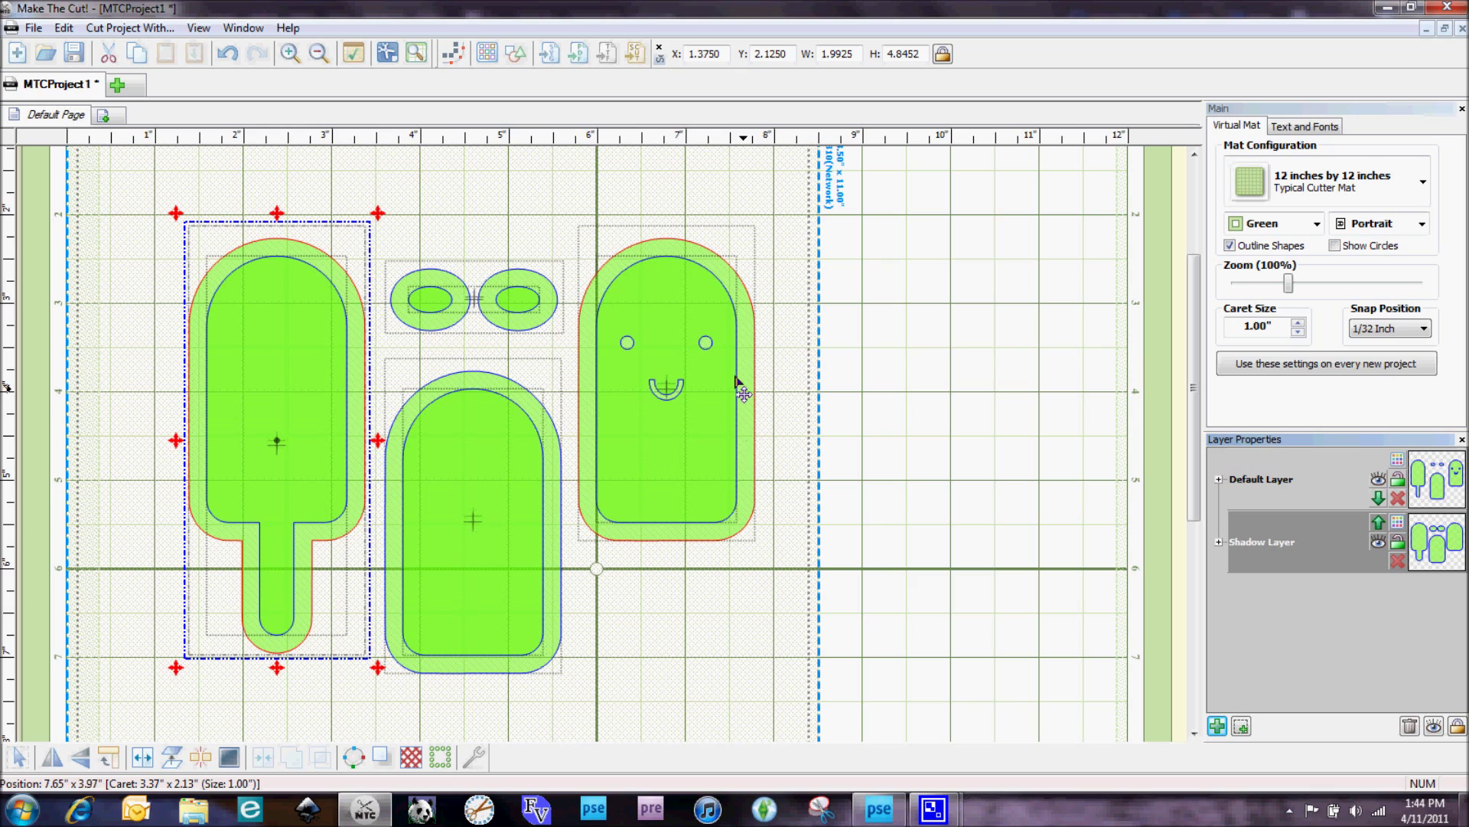
{"action": "left_click", "coordinate": [1378, 484]}
Fill the face popsicle's shadow with the tiled flowers Texture.jpg at 197% scale, and set the mat colour to Contrast.
{"action": "left_click", "coordinate": [710, 457]}
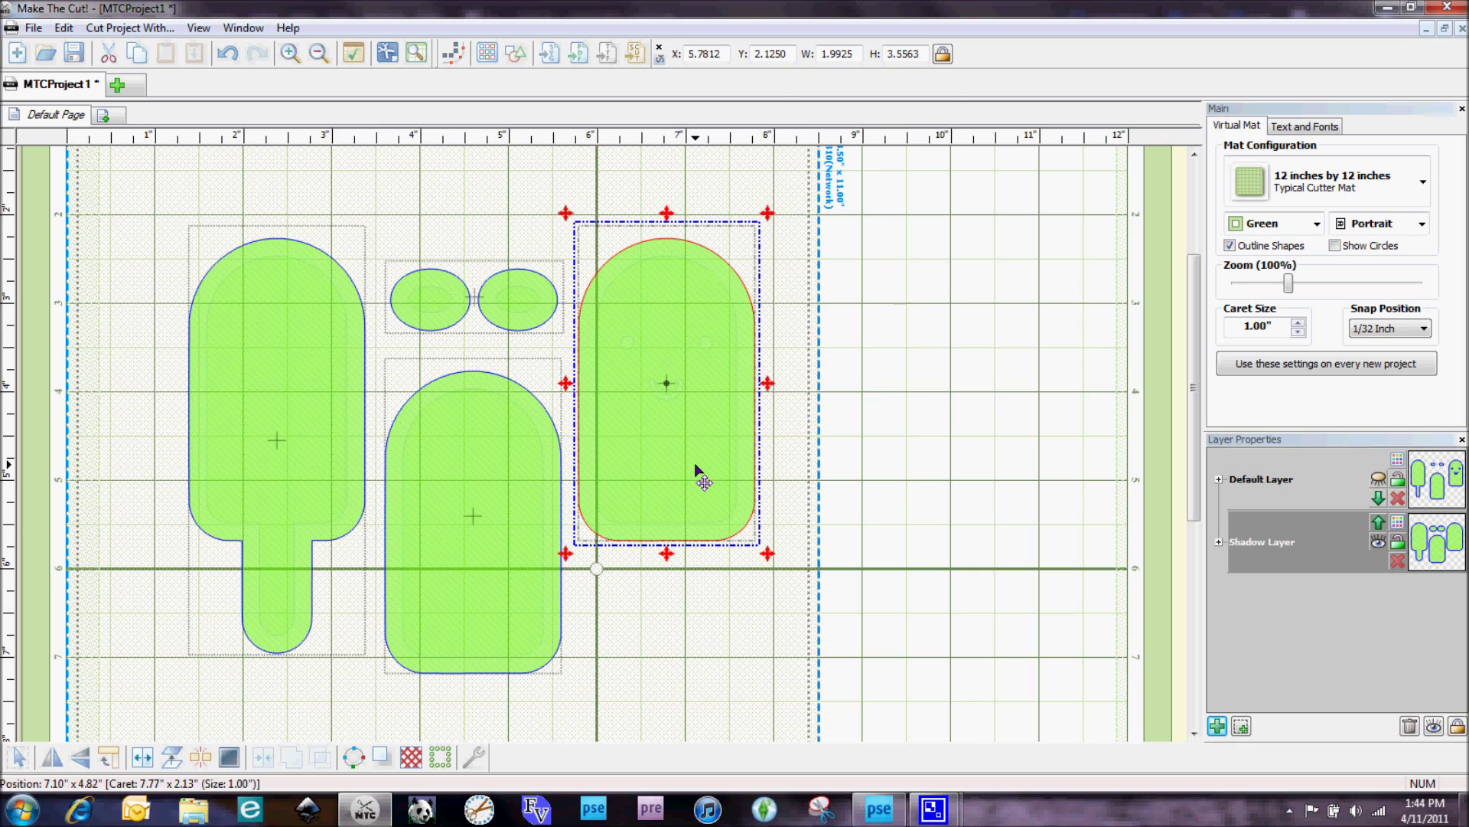
{"action": "right_click", "coordinate": [697, 470]}
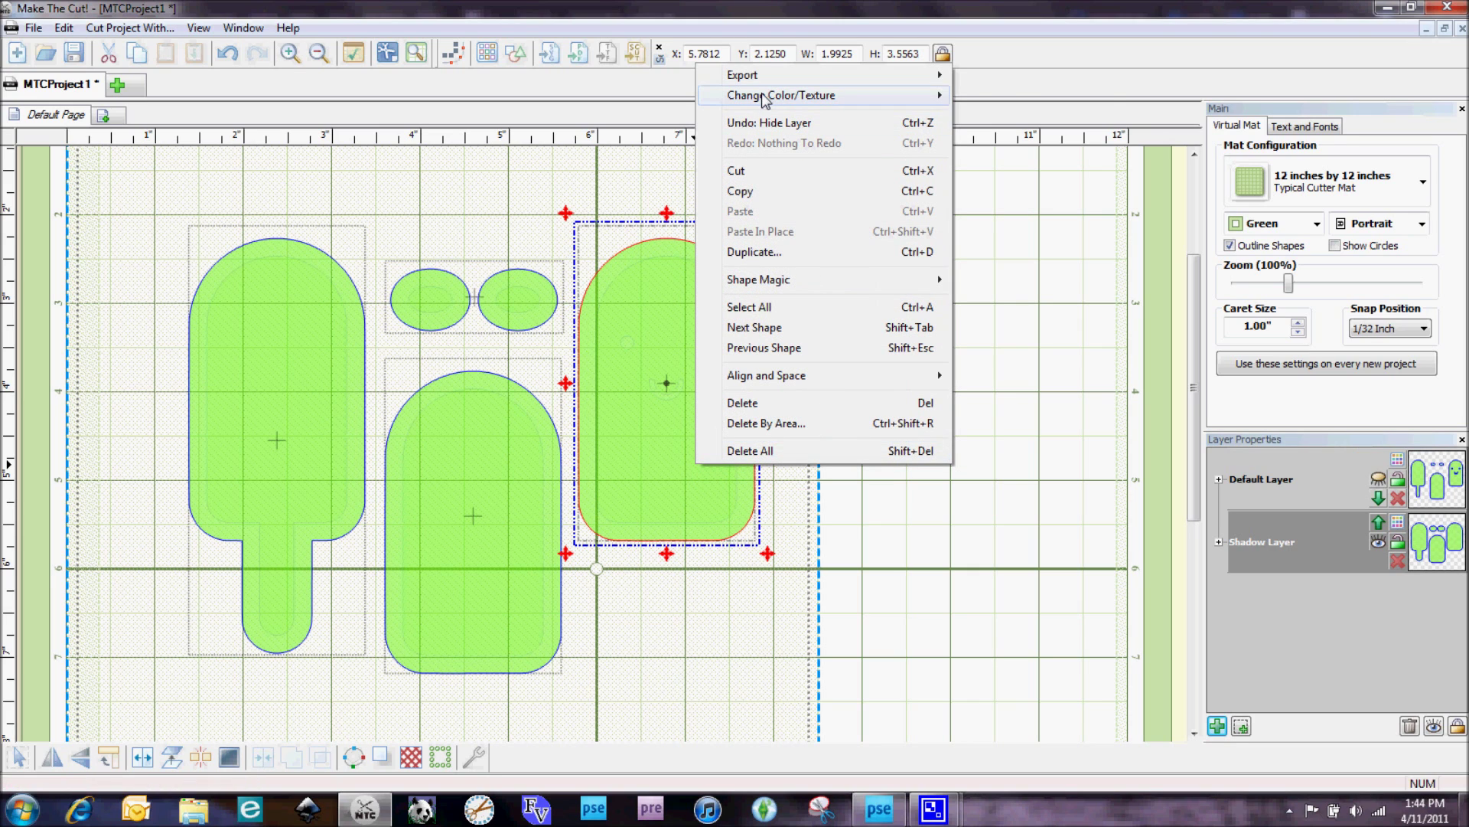
{"action": "mouse_move", "coordinate": [766, 99]}
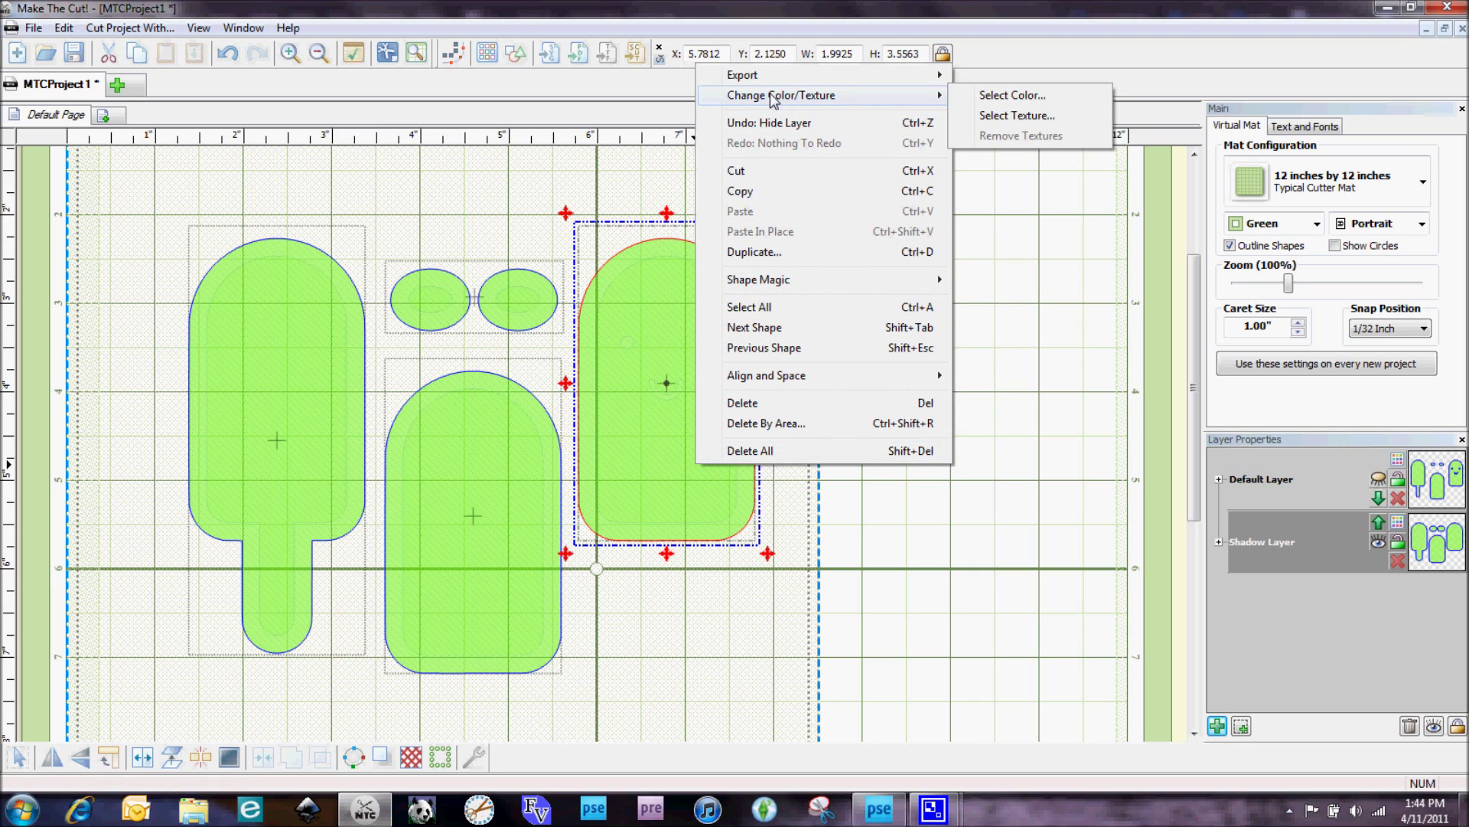
{"action": "left_click", "coordinate": [992, 116]}
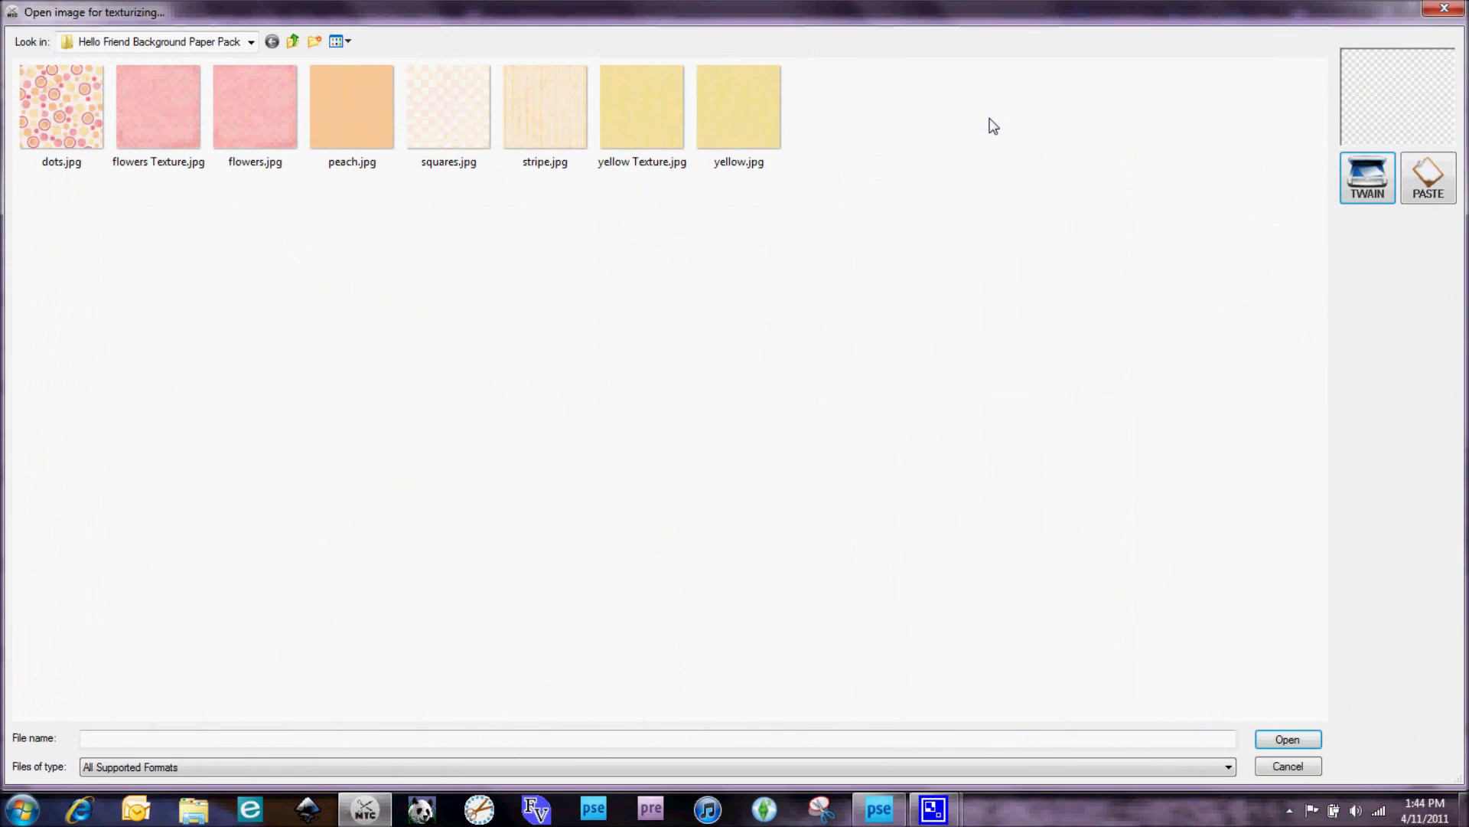
{"action": "left_click", "coordinate": [150, 127]}
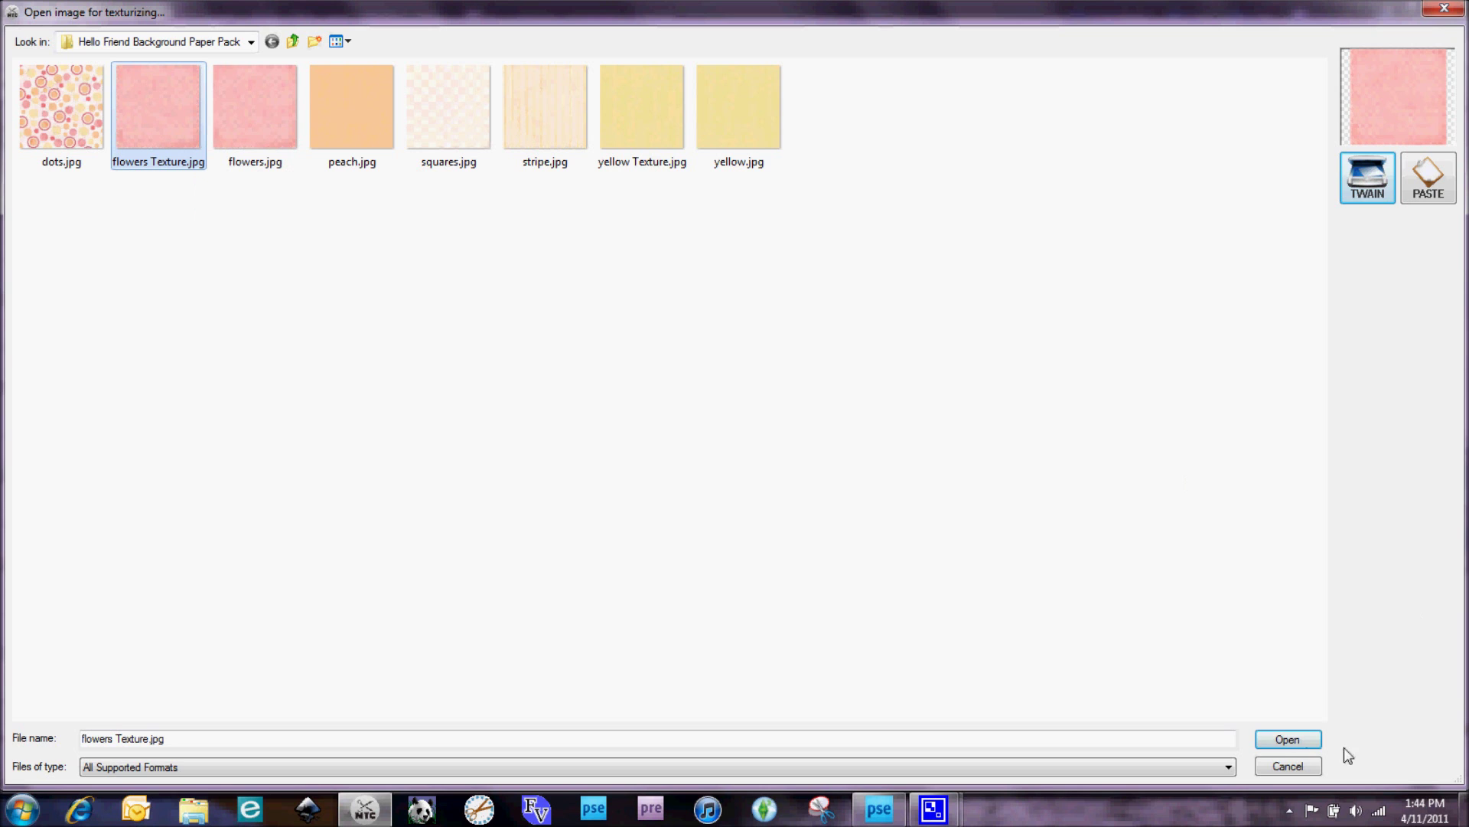
{"action": "left_click", "coordinate": [1288, 739]}
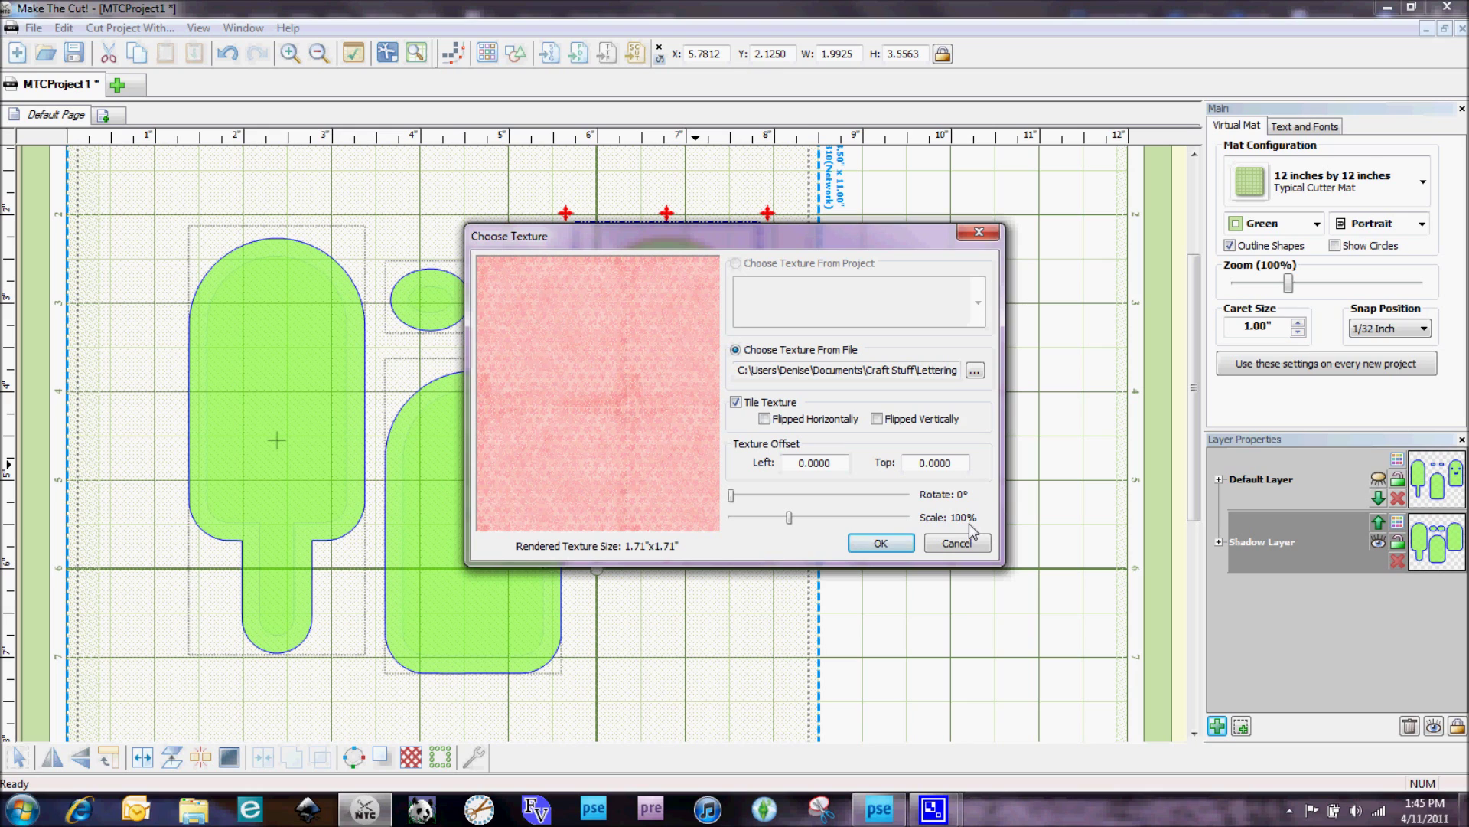
{"action": "left_click_drag", "start_coordinate": [789, 518], "coordinate": [851, 548]}
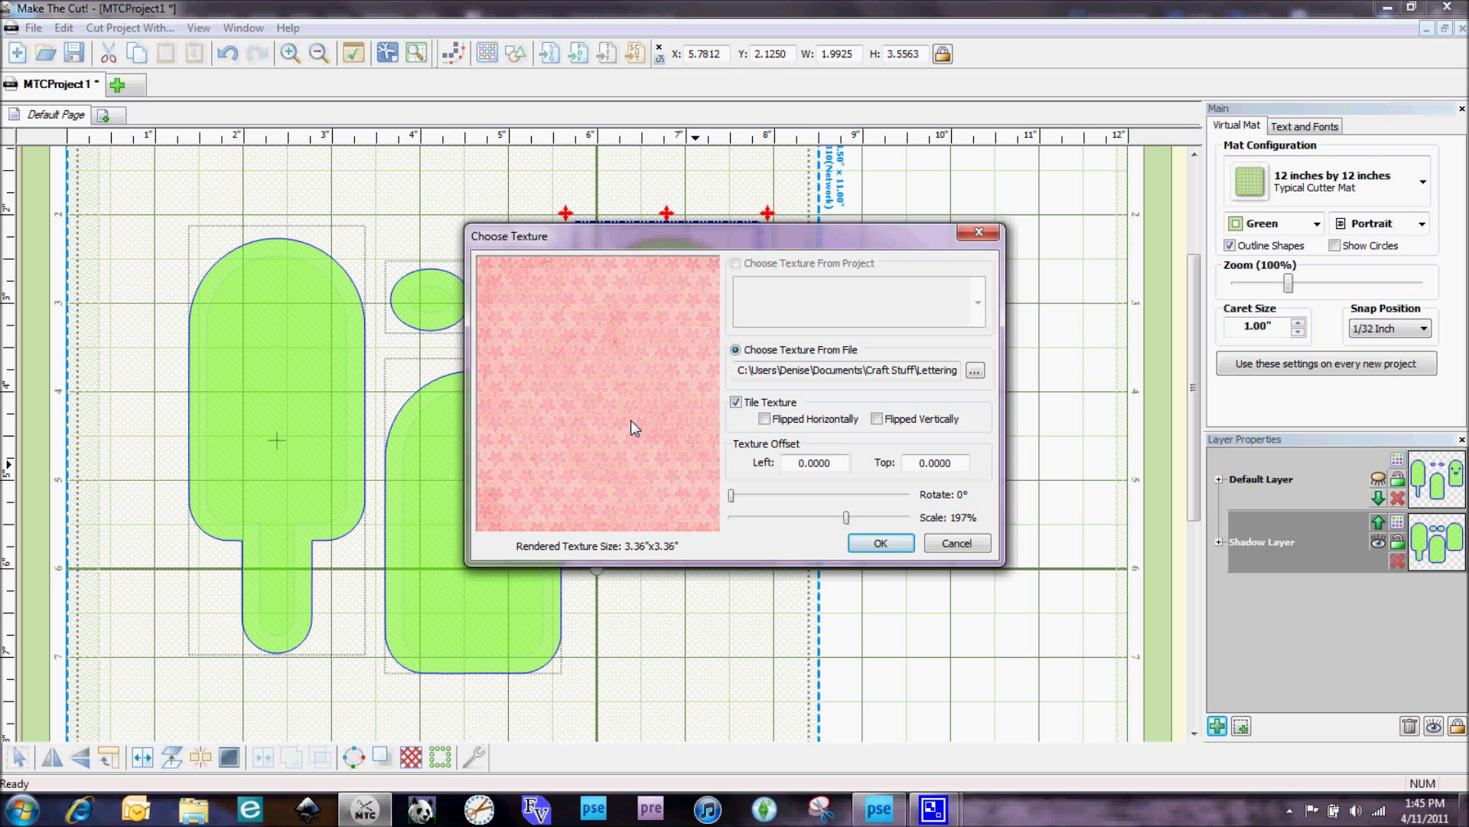
{"action": "left_click", "coordinate": [866, 545]}
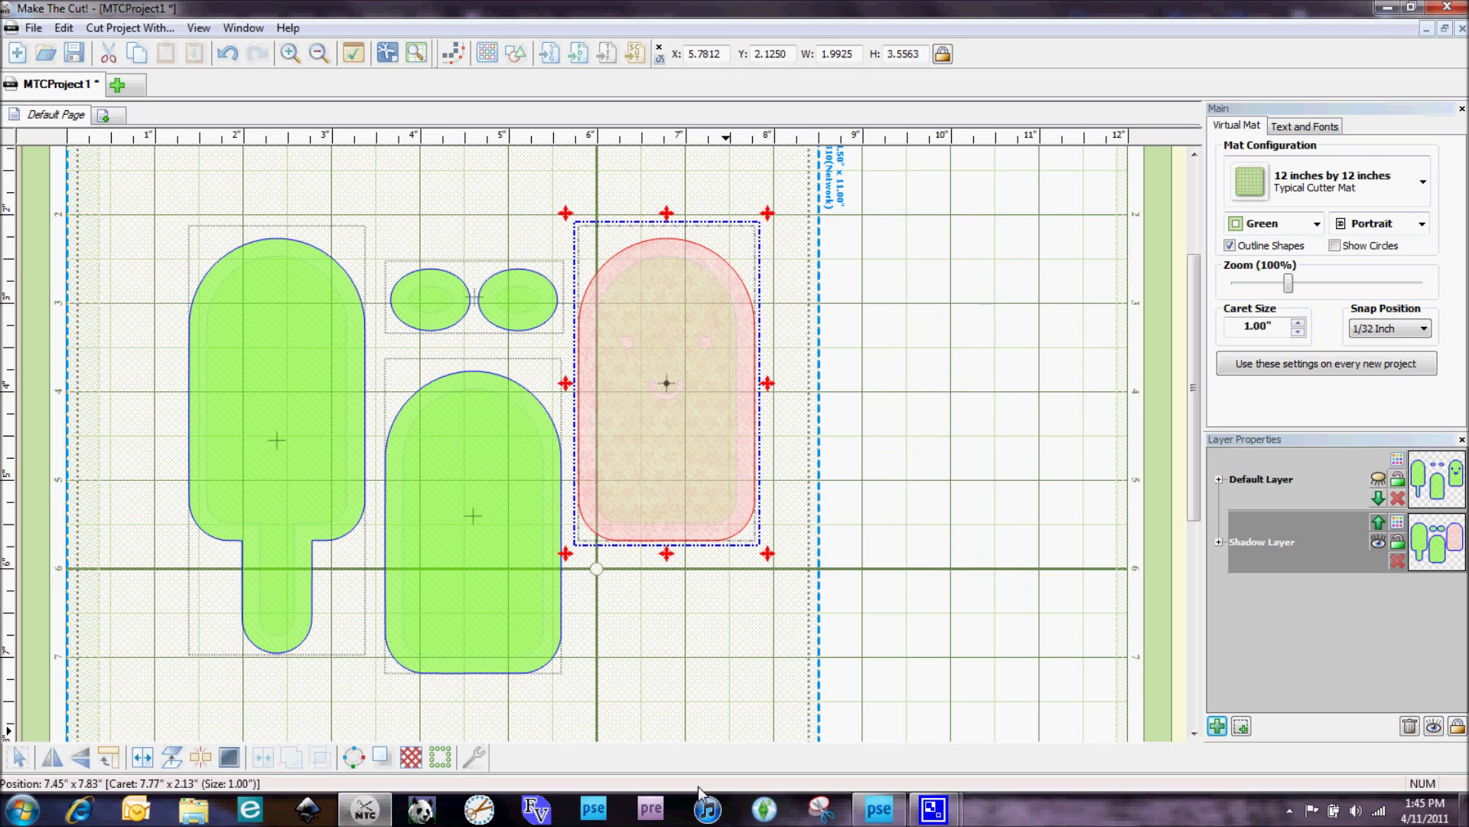
{"action": "left_click", "coordinate": [1301, 223]}
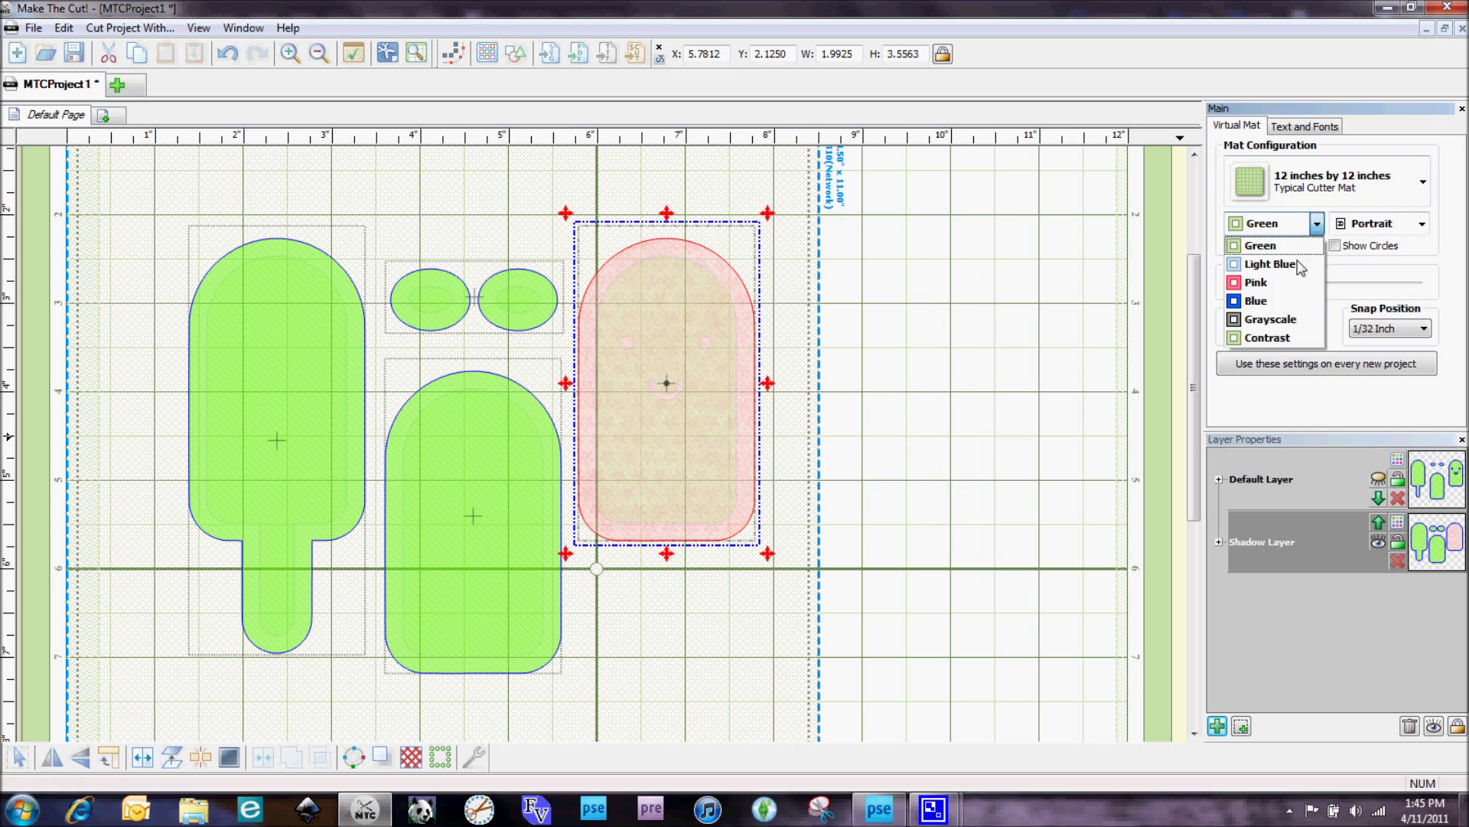
{"action": "left_click", "coordinate": [1267, 337]}
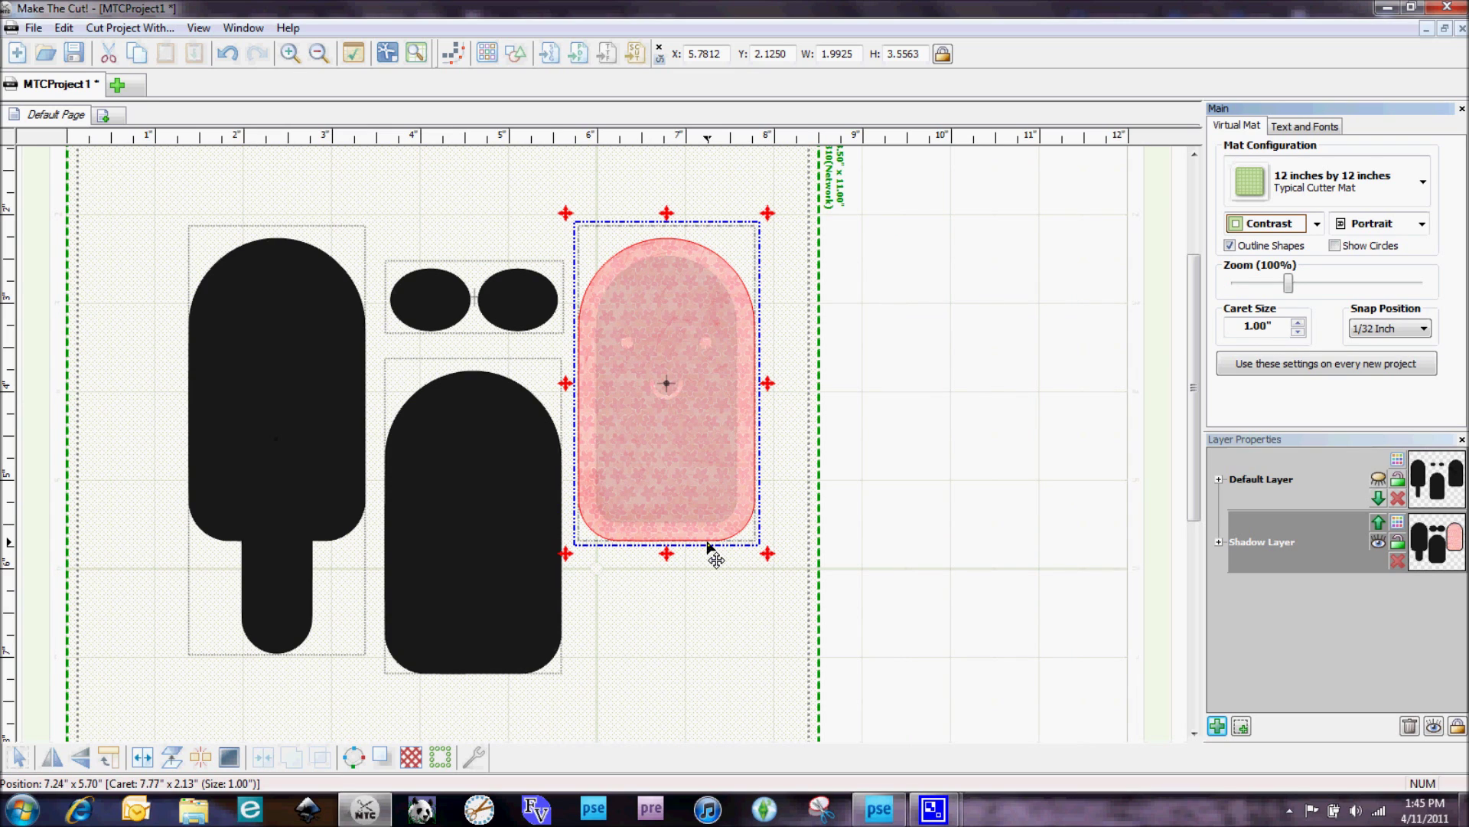
Fill the shadow of the popsicle with the stick with yellow Texture.jpg from file, enlarging the texture scale.
{"action": "left_click", "coordinate": [291, 399]}
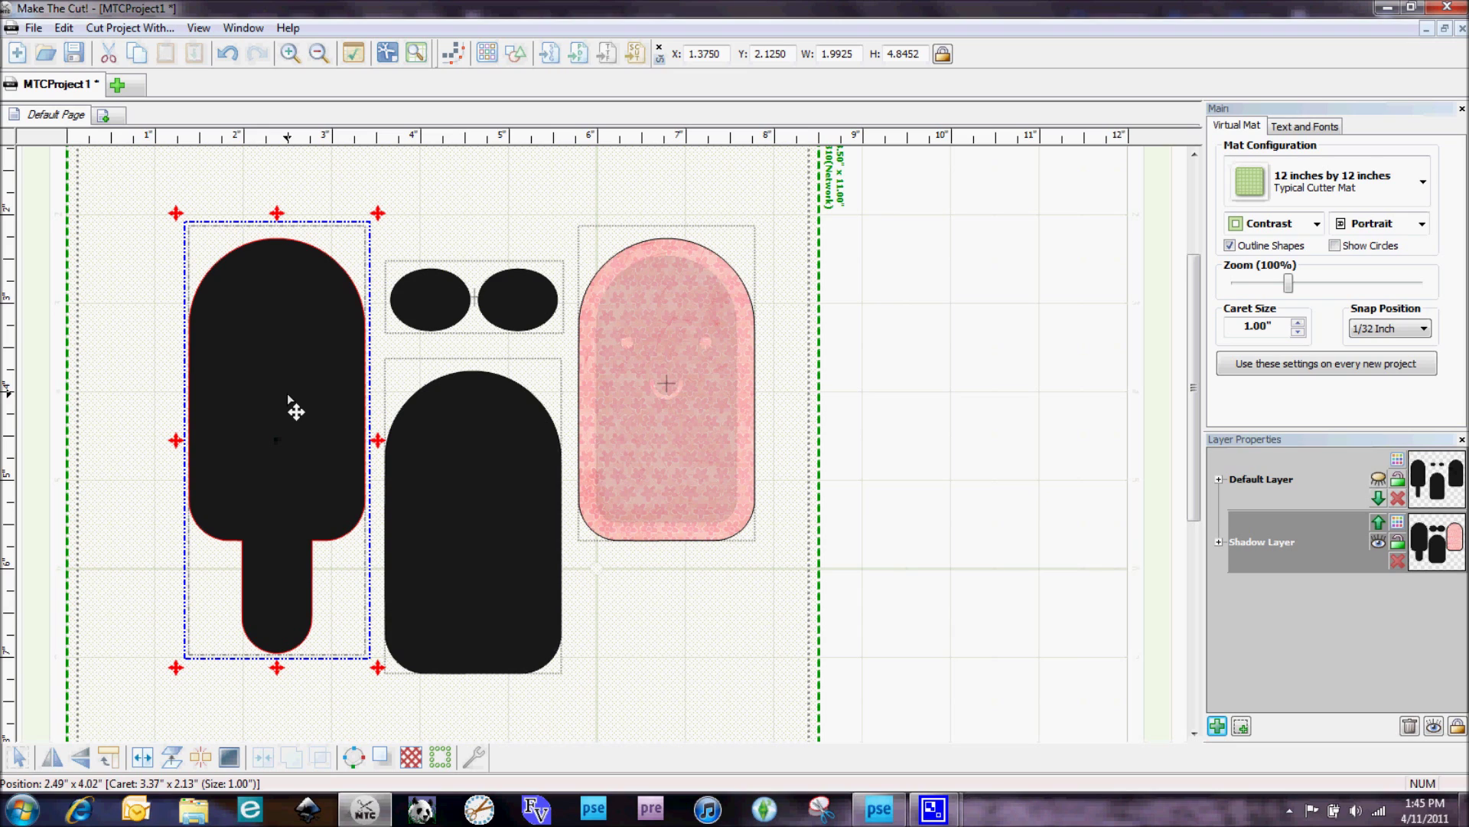
{"action": "right_click", "coordinate": [288, 397]}
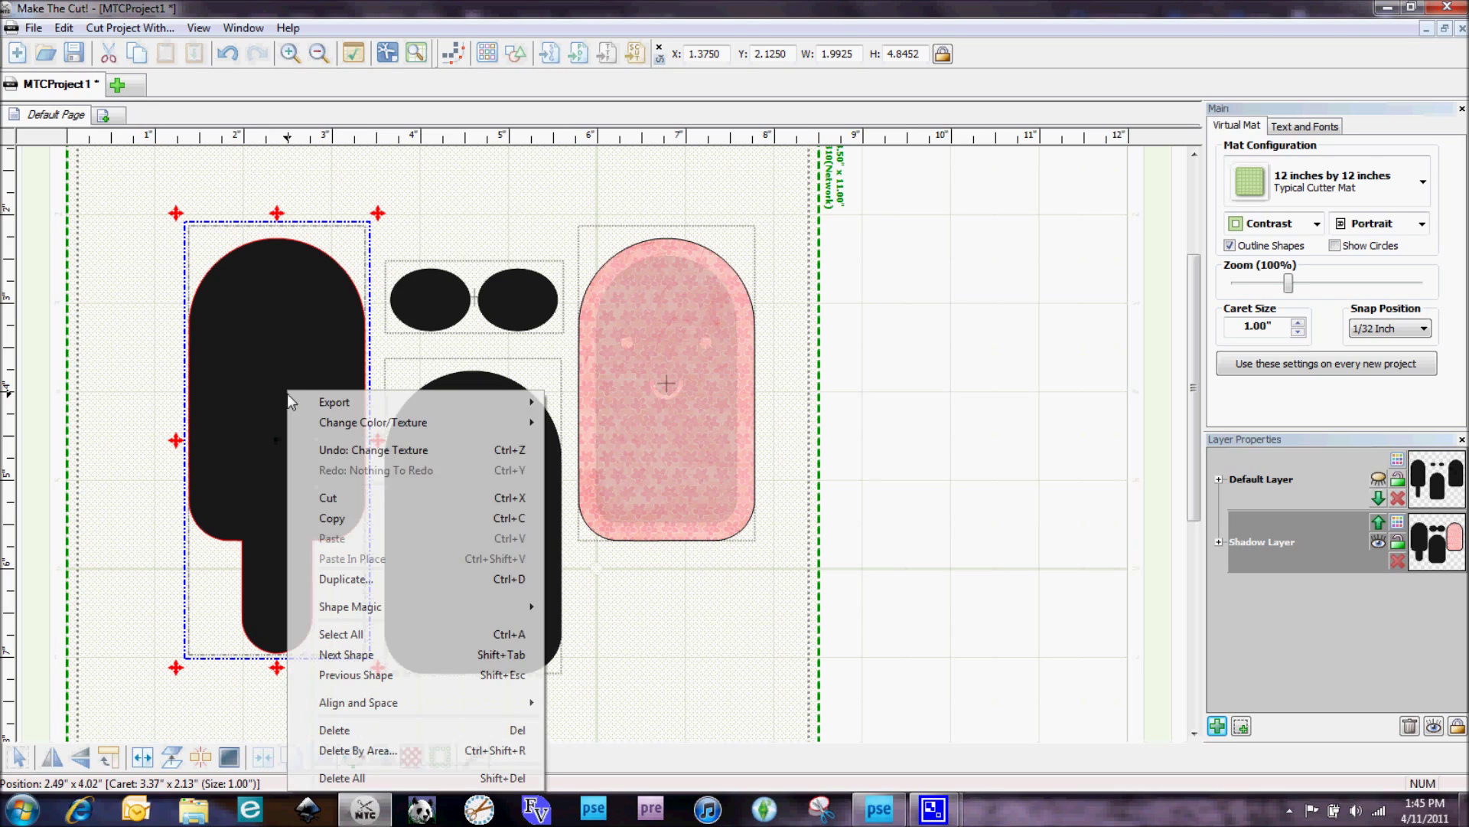
{"action": "mouse_move", "coordinate": [323, 428]}
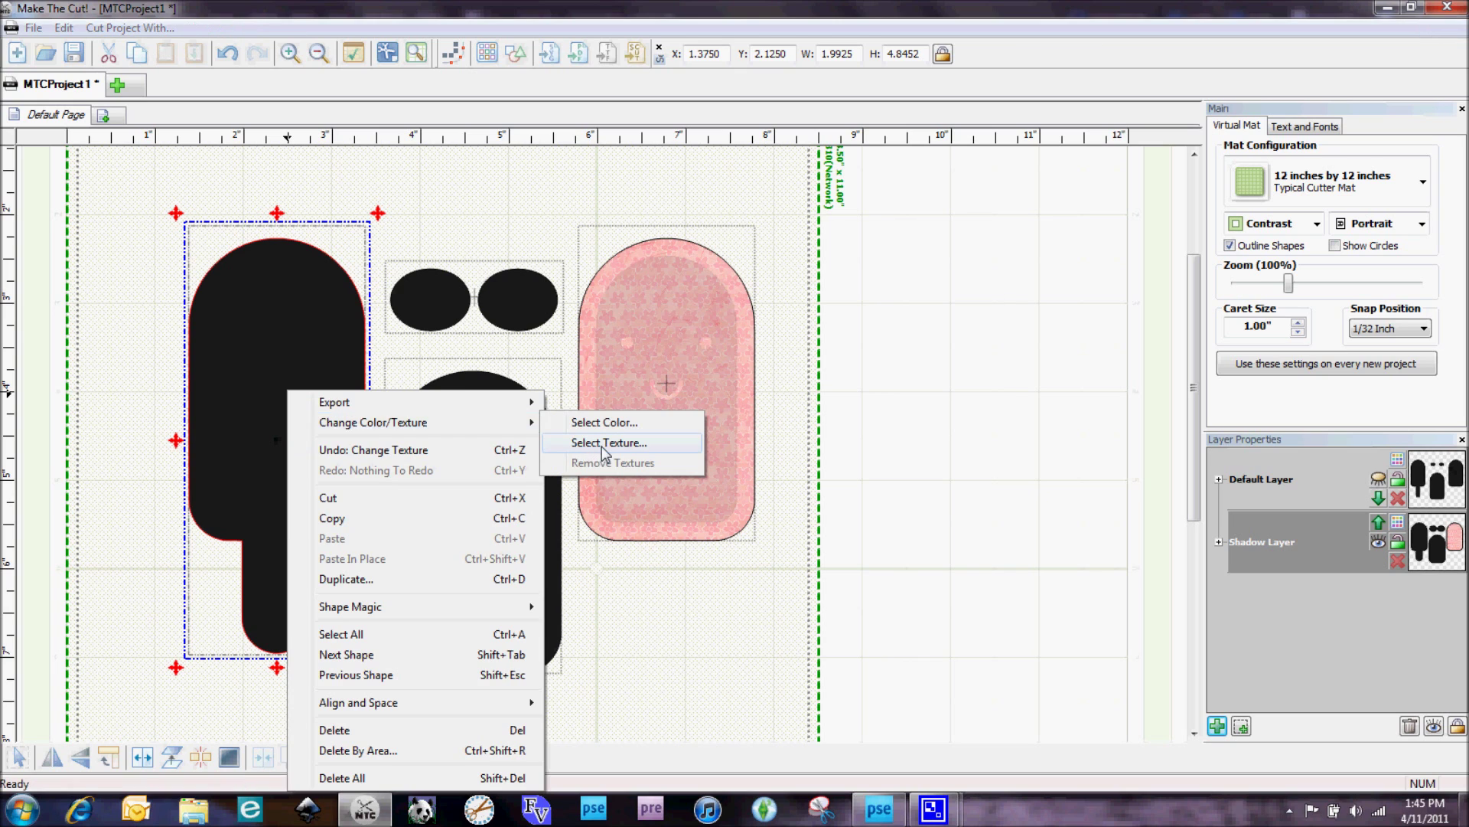
{"action": "left_click", "coordinate": [602, 446]}
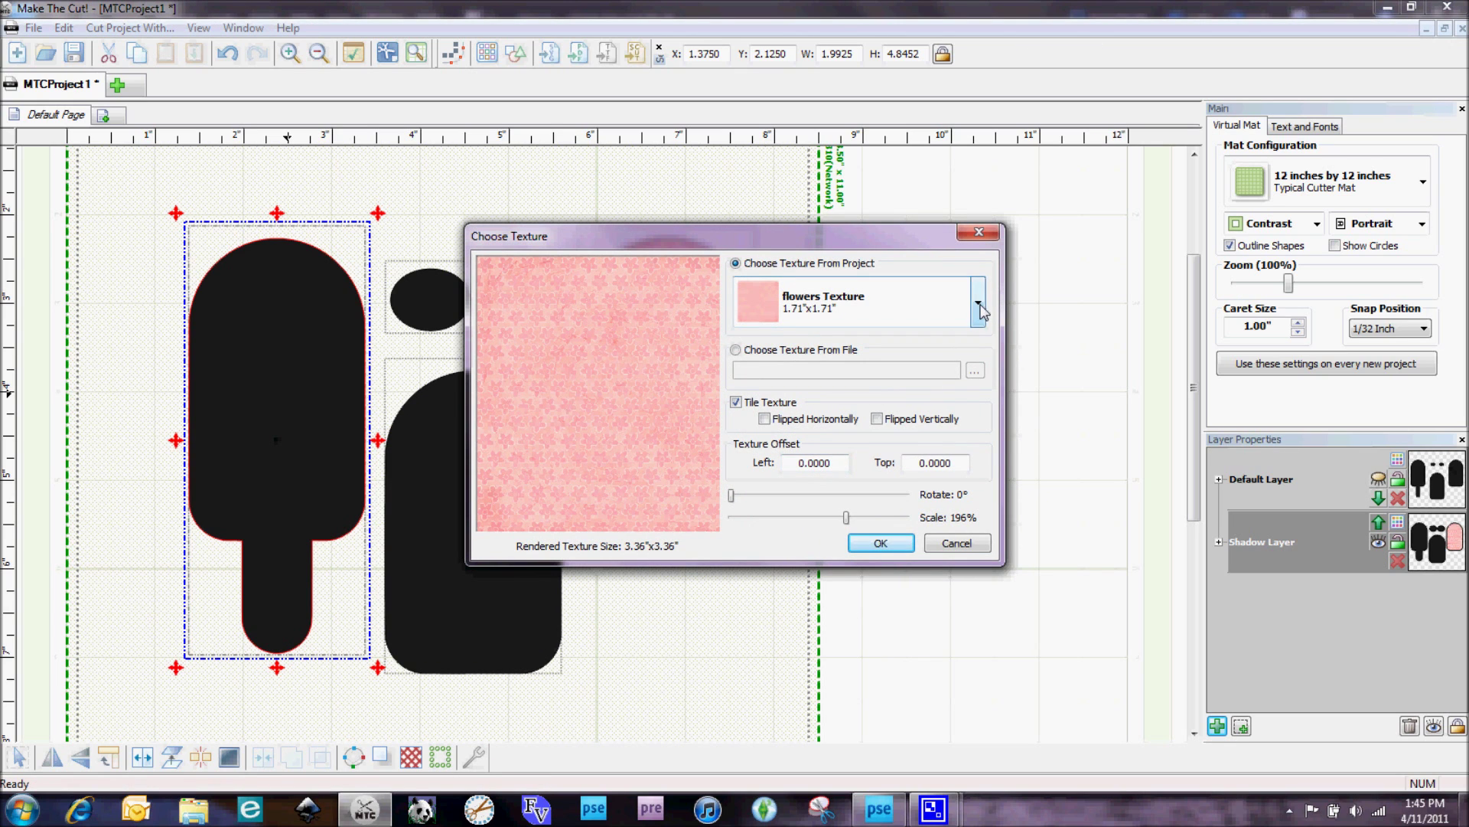
{"action": "left_click", "coordinate": [736, 351]}
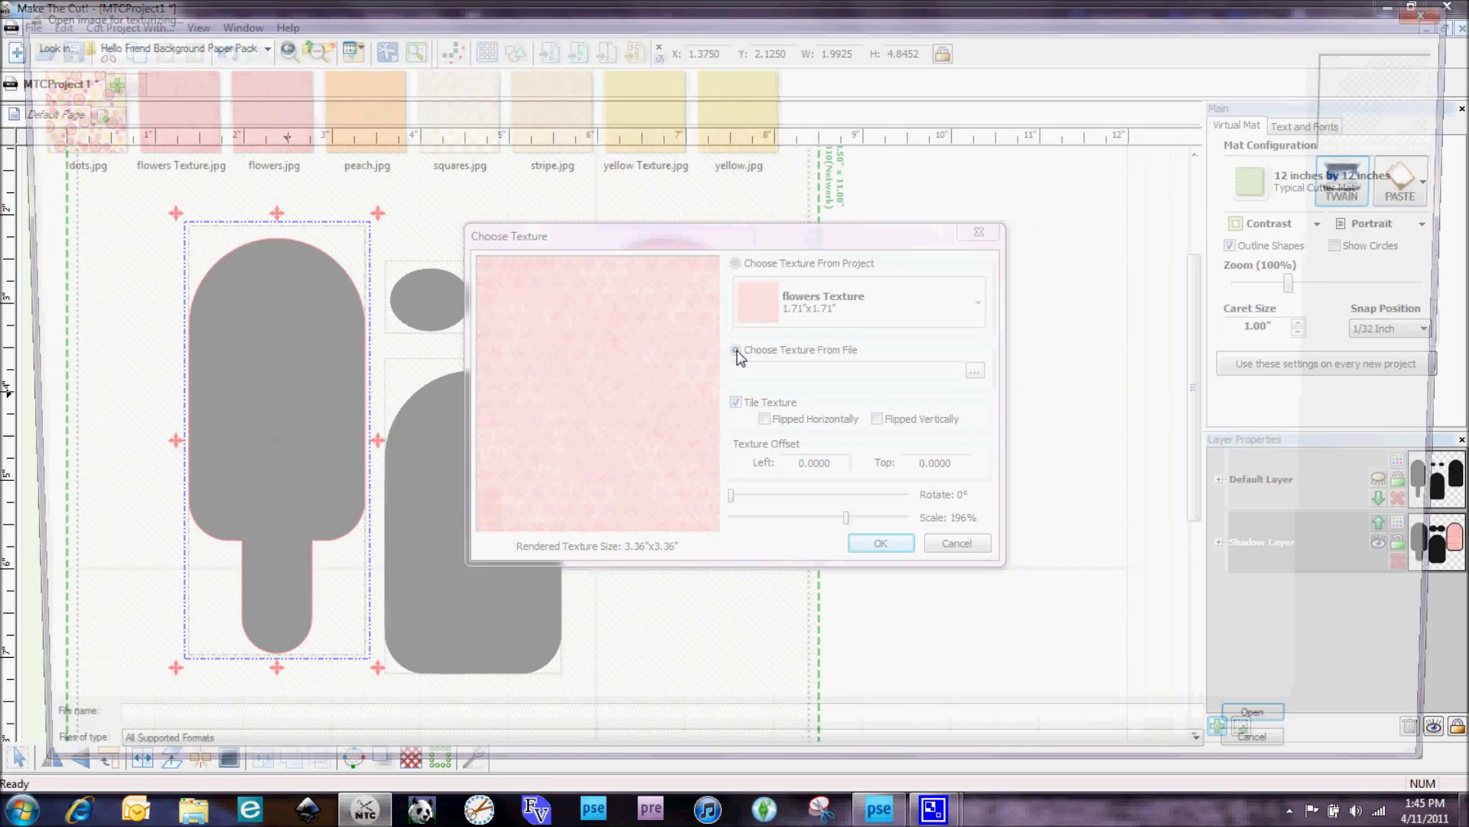
{"action": "left_click", "coordinate": [664, 109]}
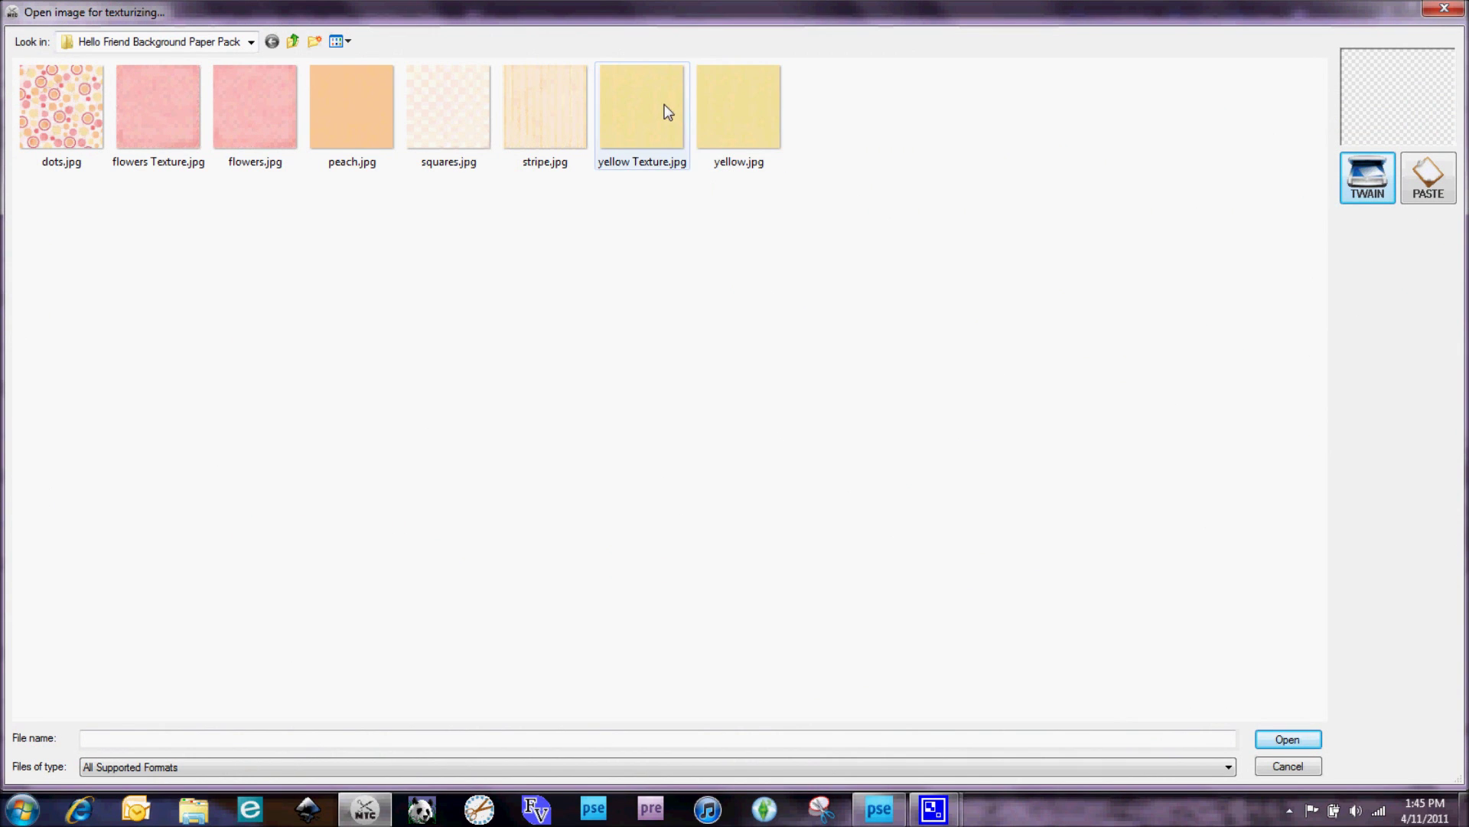
{"action": "left_click", "coordinate": [1287, 738]}
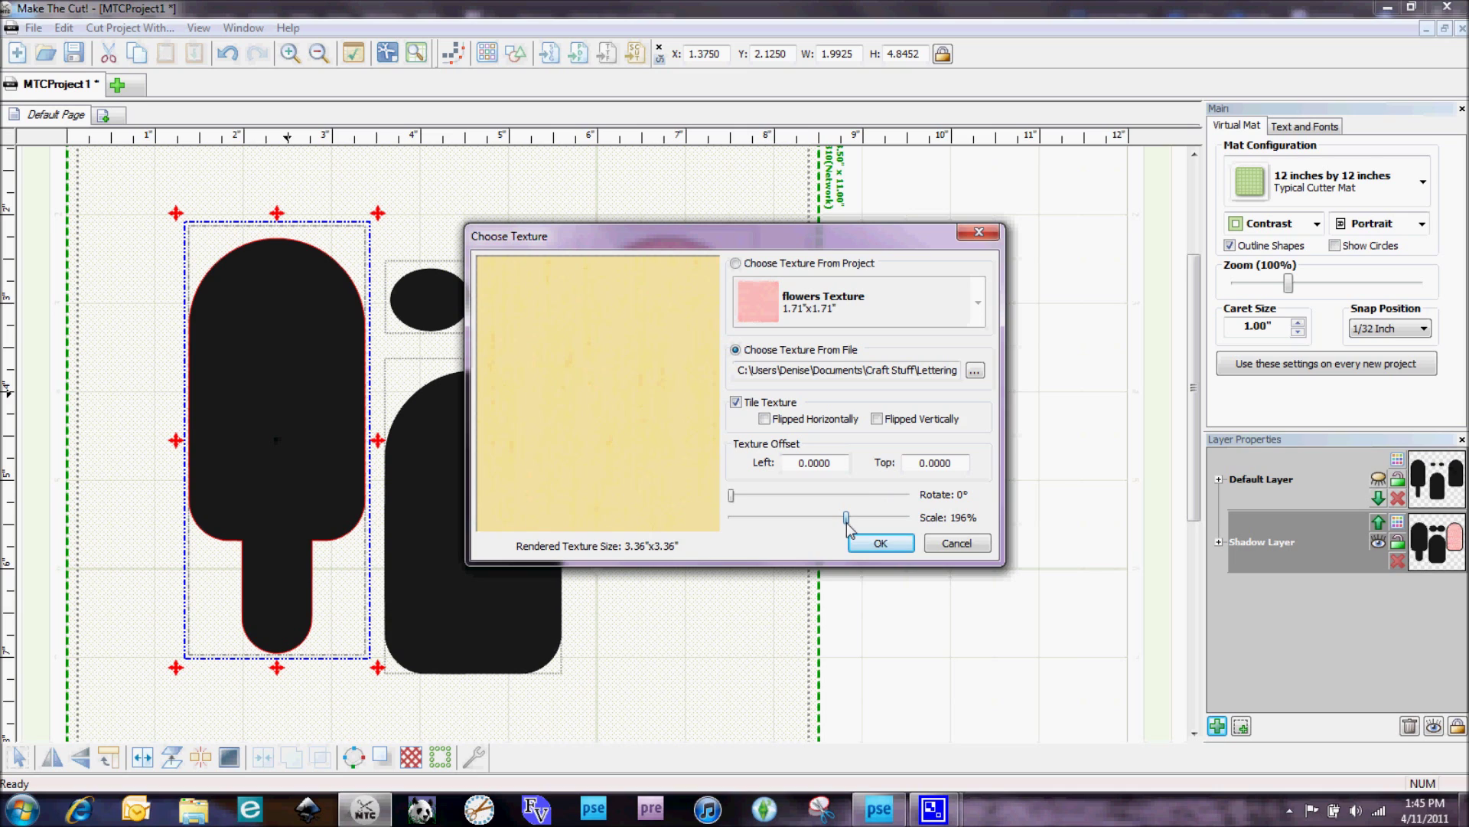
{"action": "left_click_drag", "start_coordinate": [845, 524], "coordinate": [891, 533]}
{"action": "left_click", "coordinate": [884, 542]}
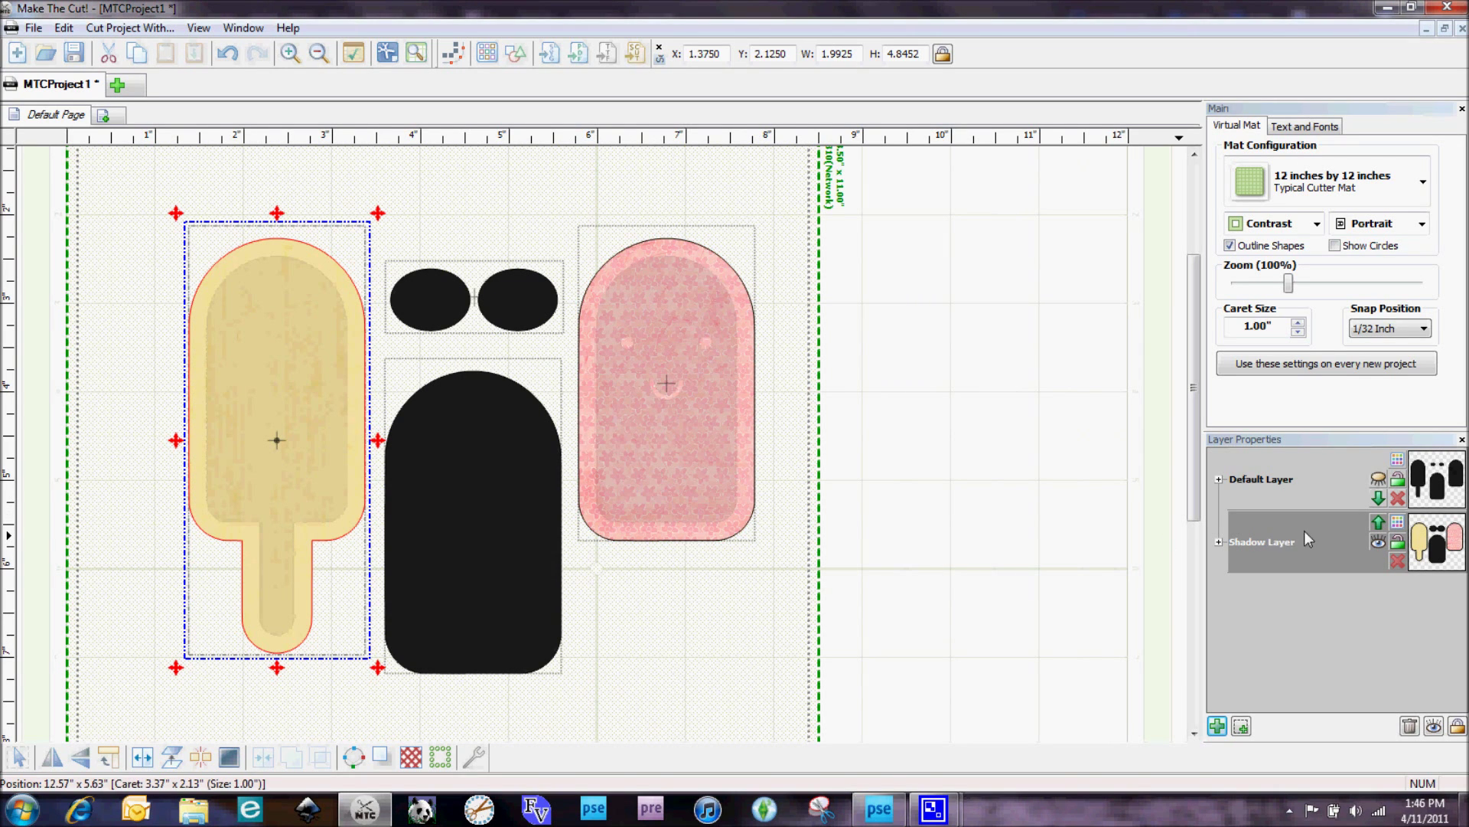
Colour the plain popsicle body's shadow below the cheeks solid black.
{"action": "left_click", "coordinate": [482, 557]}
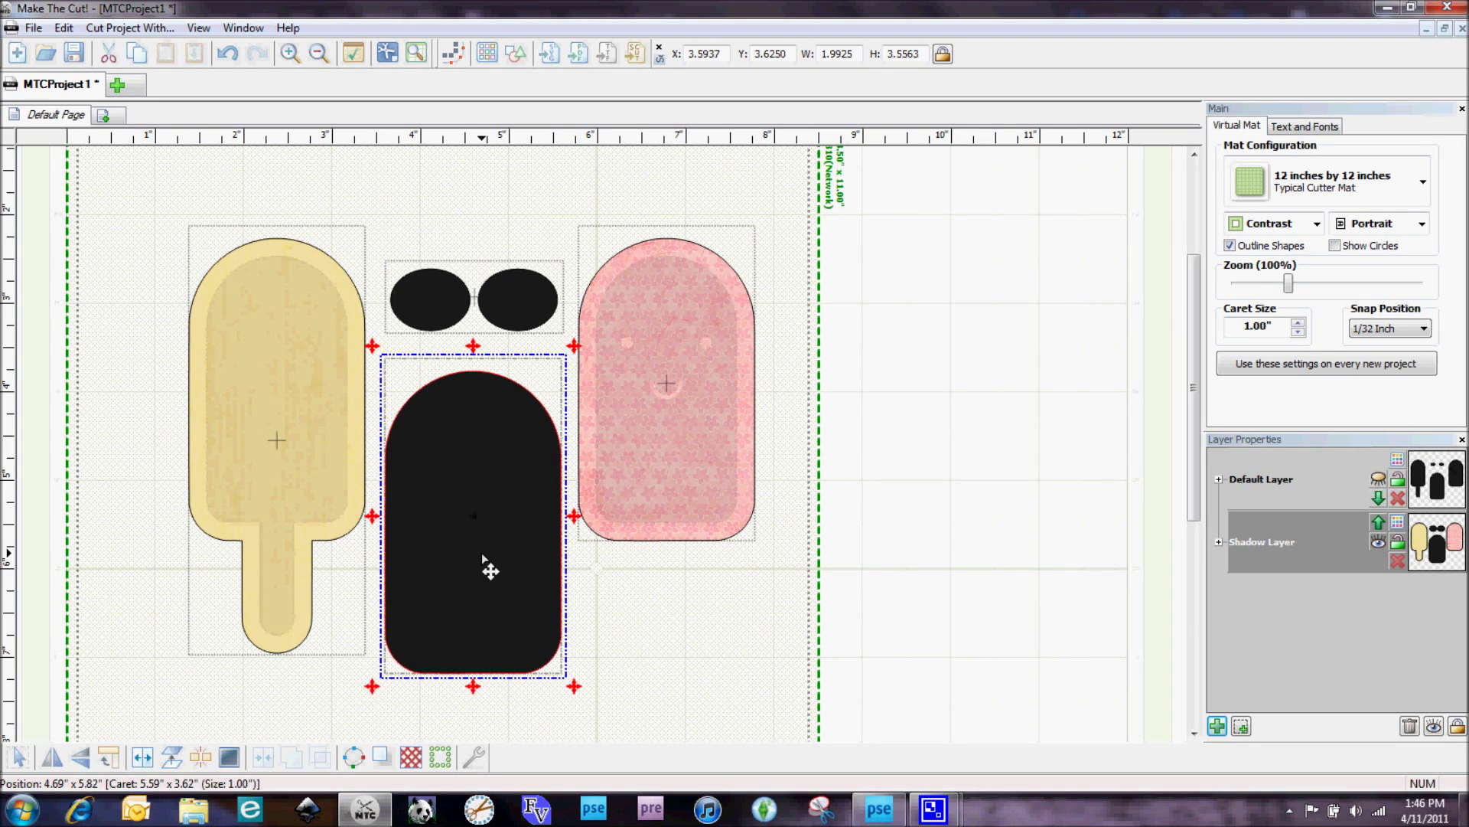
{"action": "right_click", "coordinate": [481, 552]}
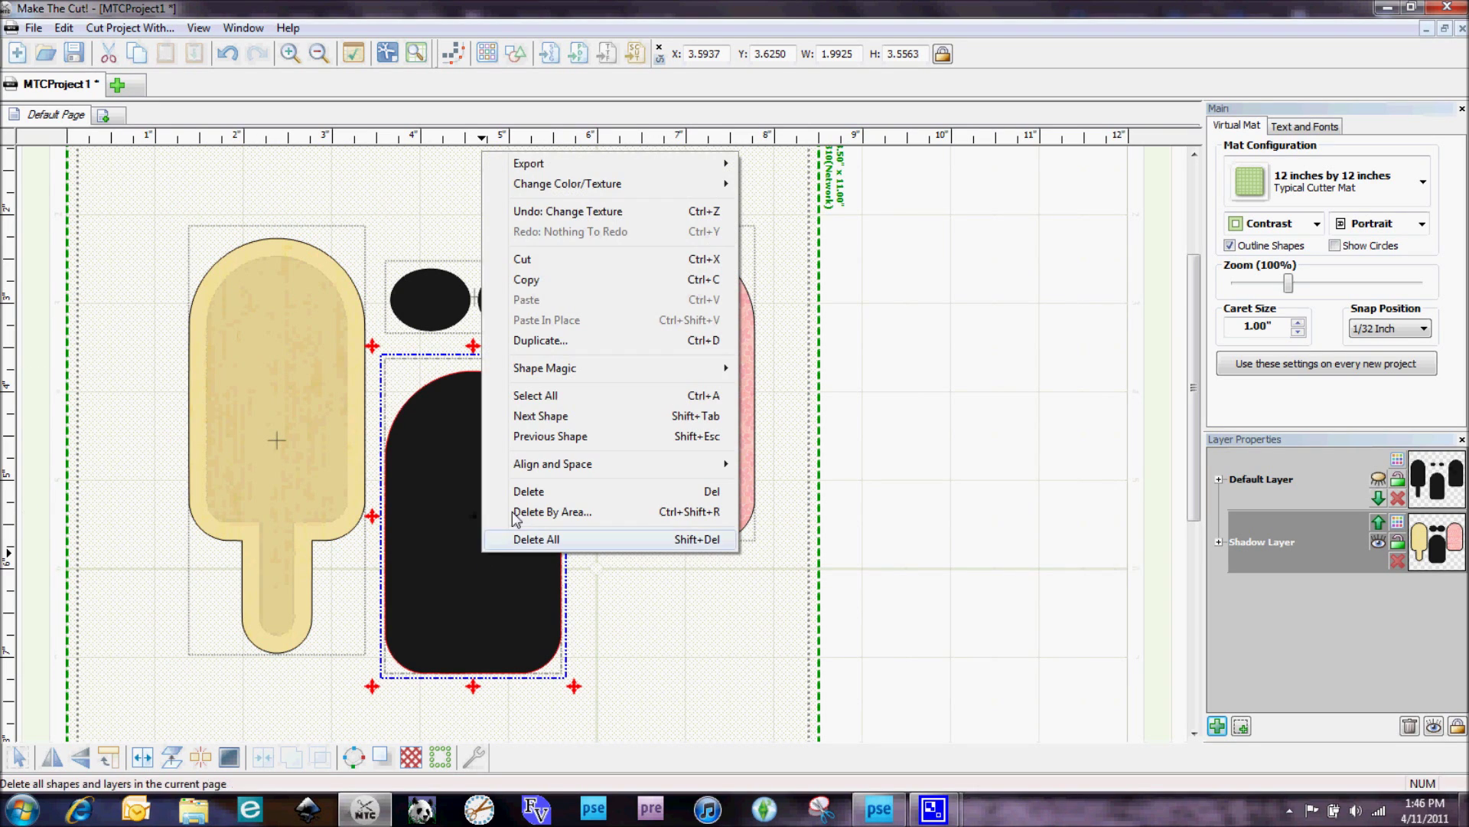
{"action": "mouse_move", "coordinate": [660, 183]}
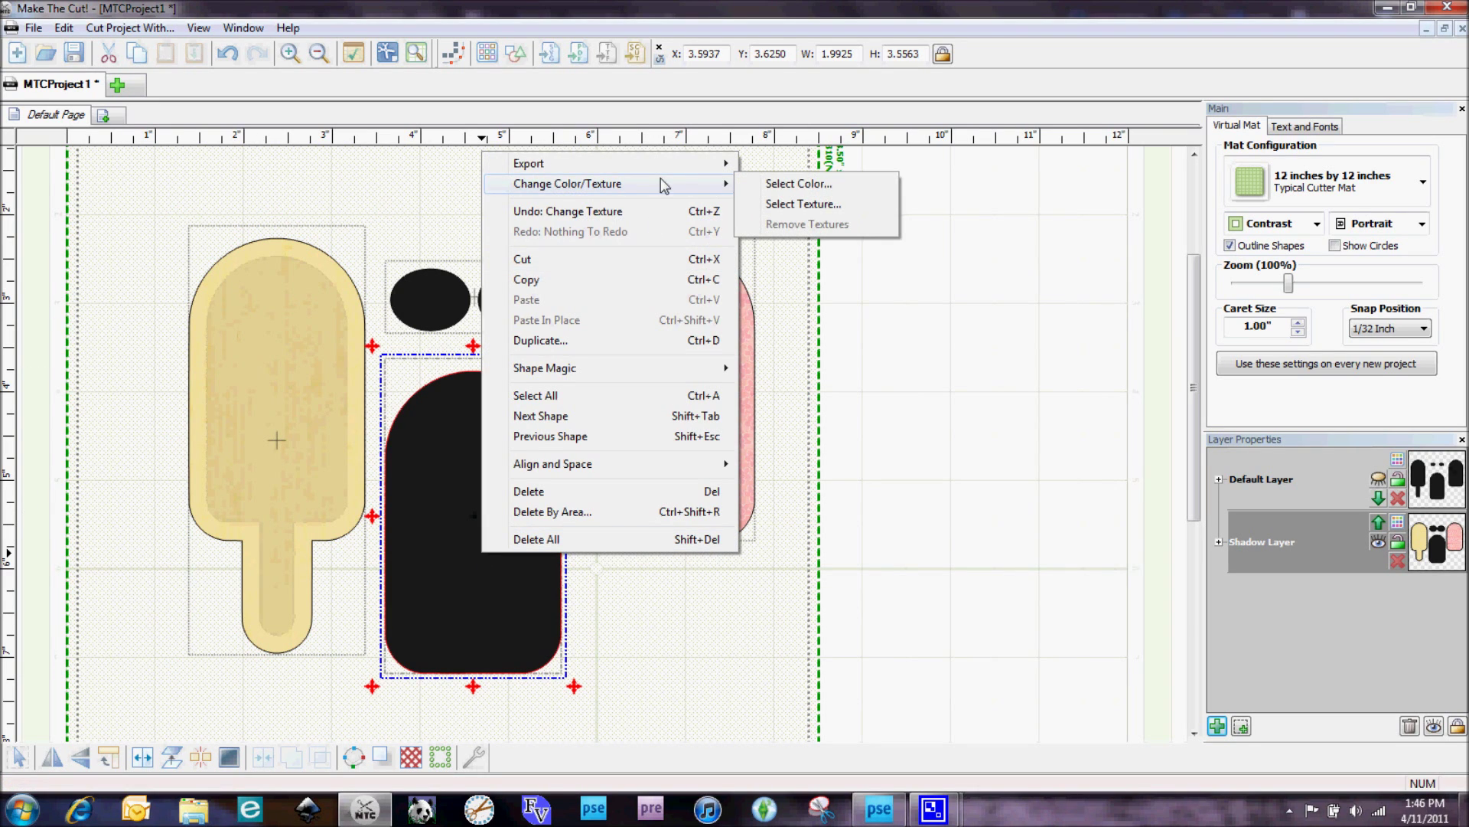
{"action": "left_click", "coordinate": [768, 185]}
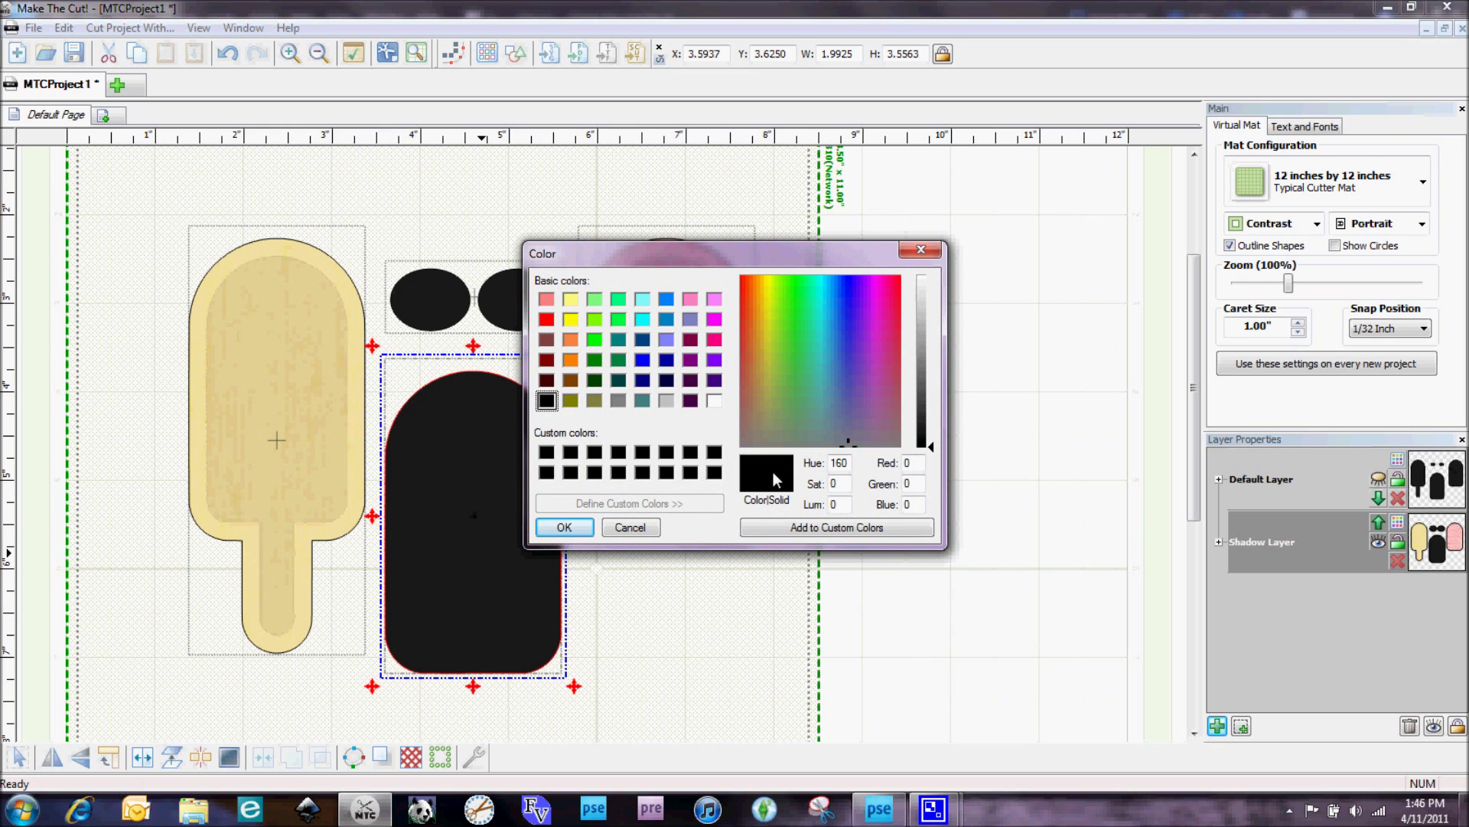
{"action": "left_click", "coordinate": [564, 528]}
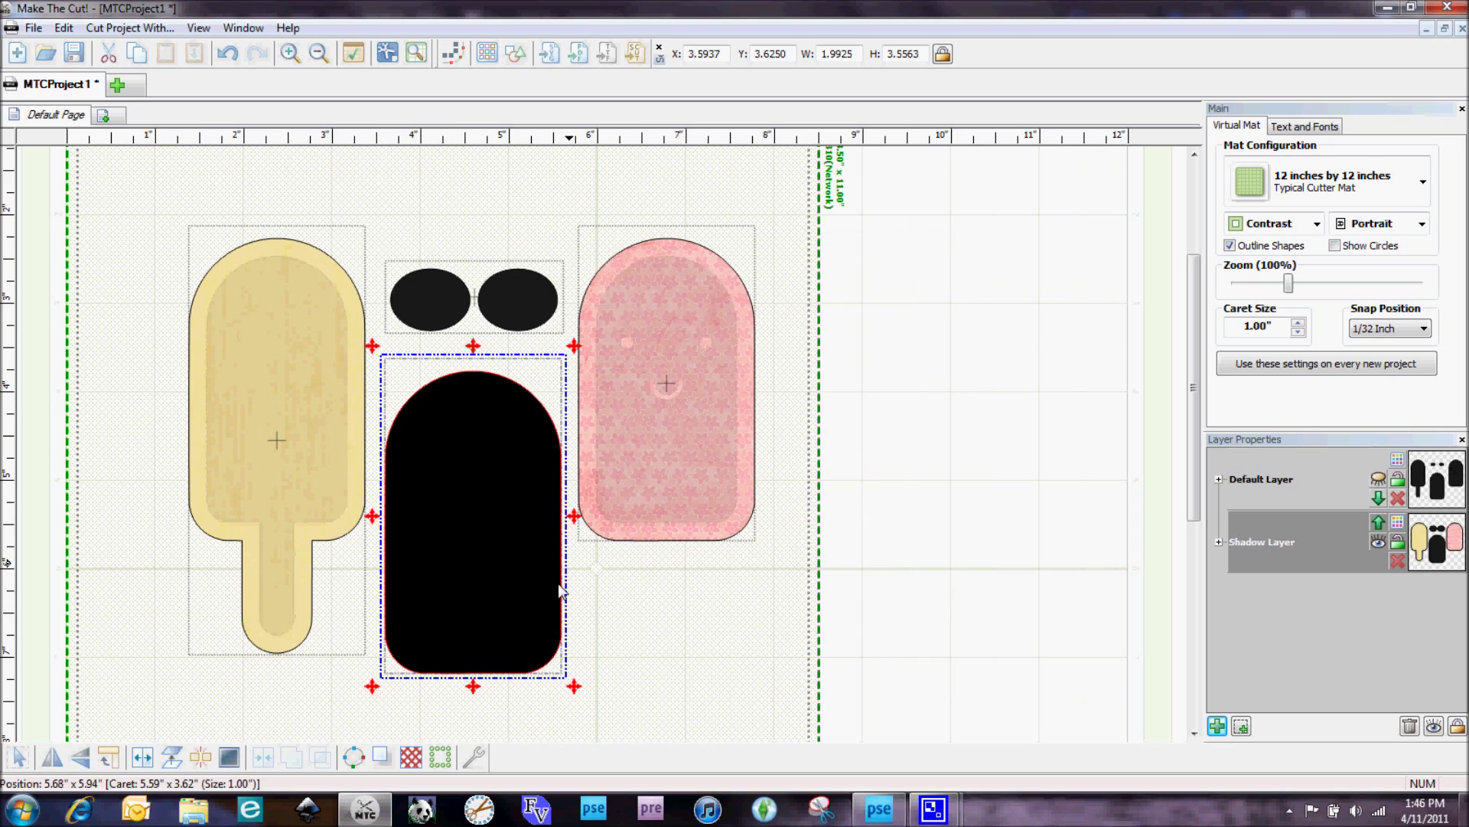
Colour the joined cheek shadow ovals light pink with Red 255, Green 164 and Blue 255.
{"action": "left_click", "coordinate": [545, 288]}
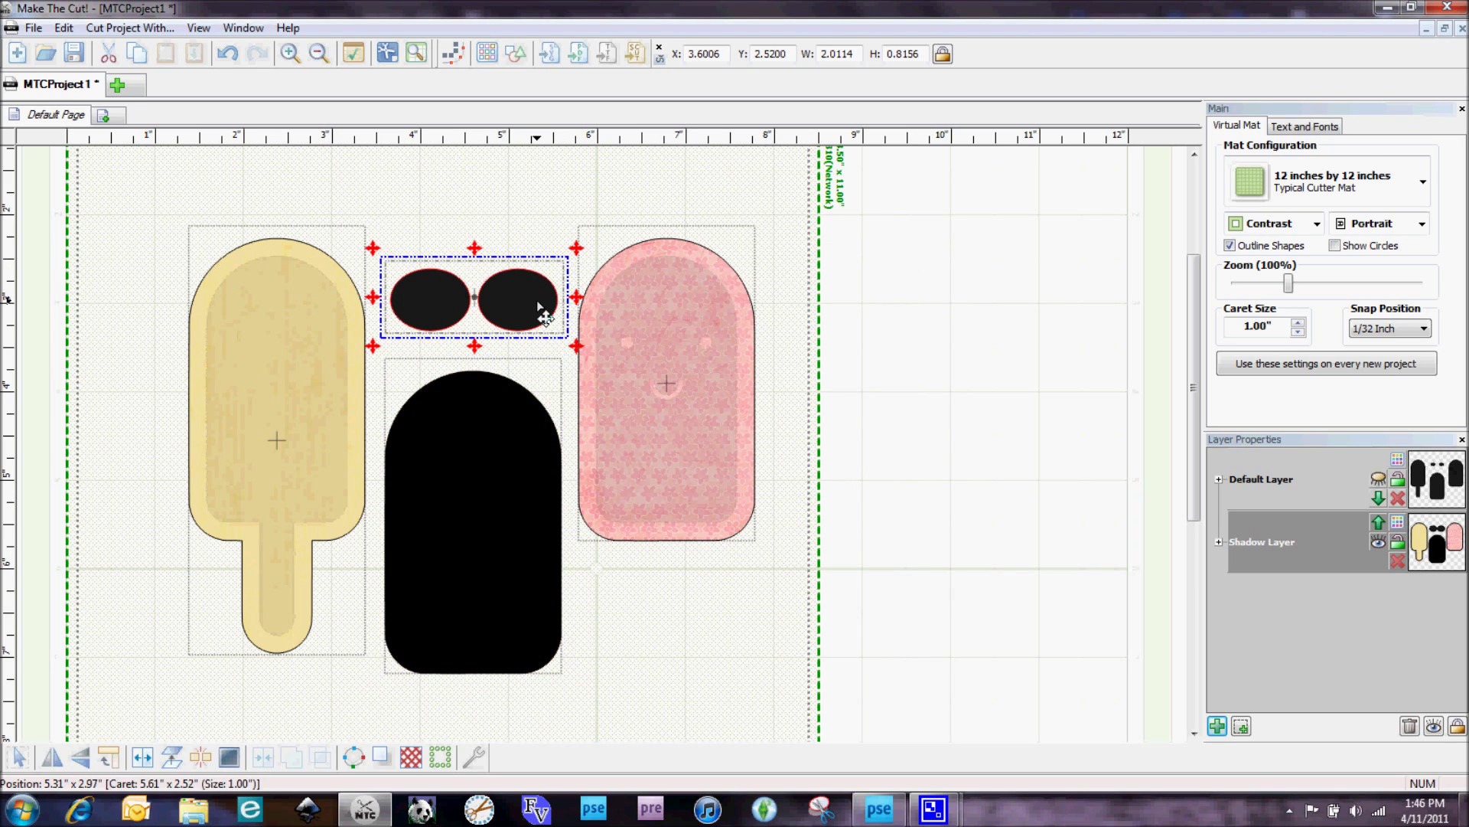
{"action": "right_click", "coordinate": [539, 305]}
{"action": "mouse_move", "coordinate": [772, 339]}
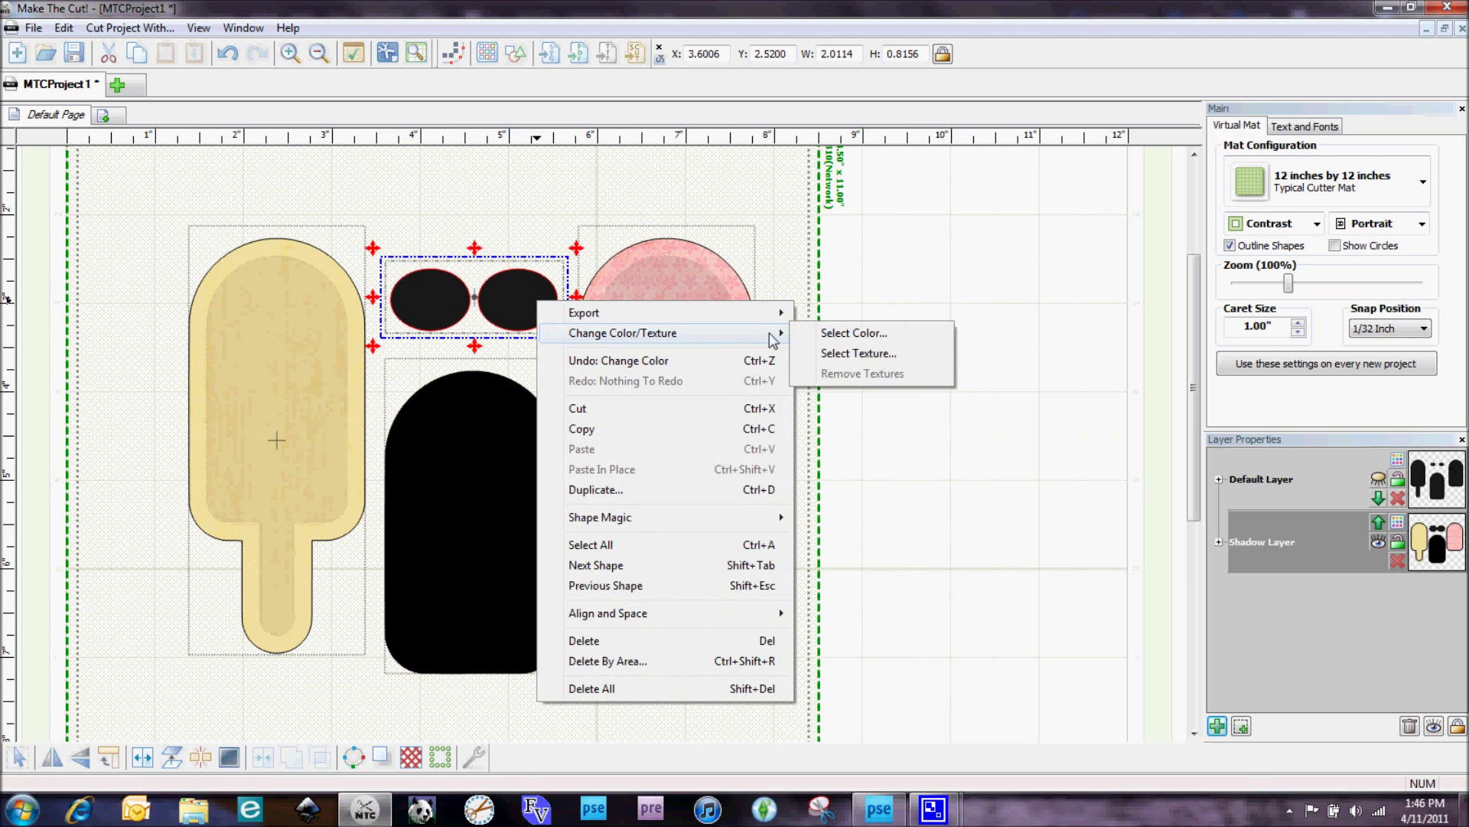
{"action": "left_click", "coordinate": [839, 336]}
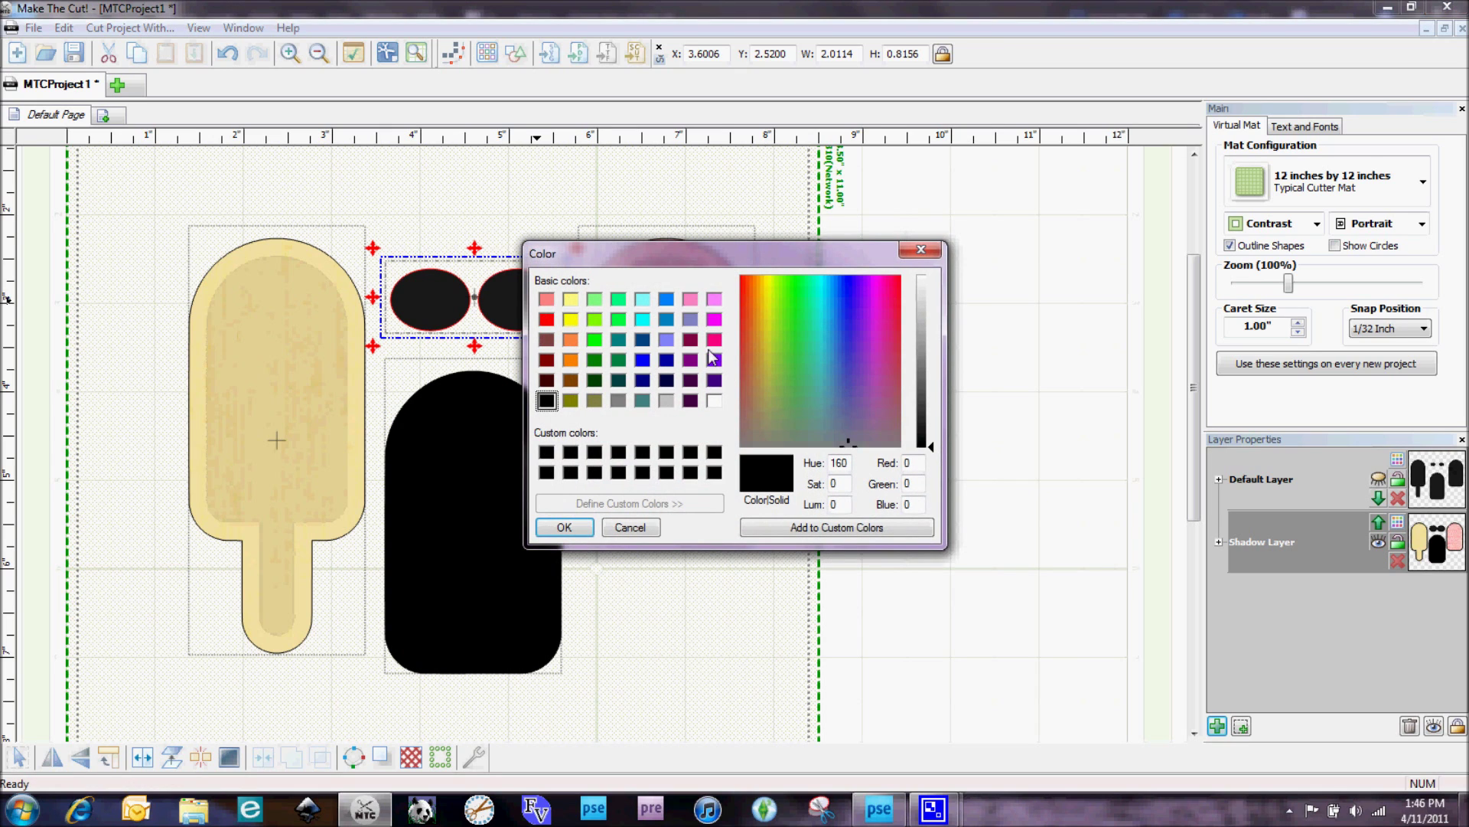
{"action": "left_click", "coordinate": [714, 299]}
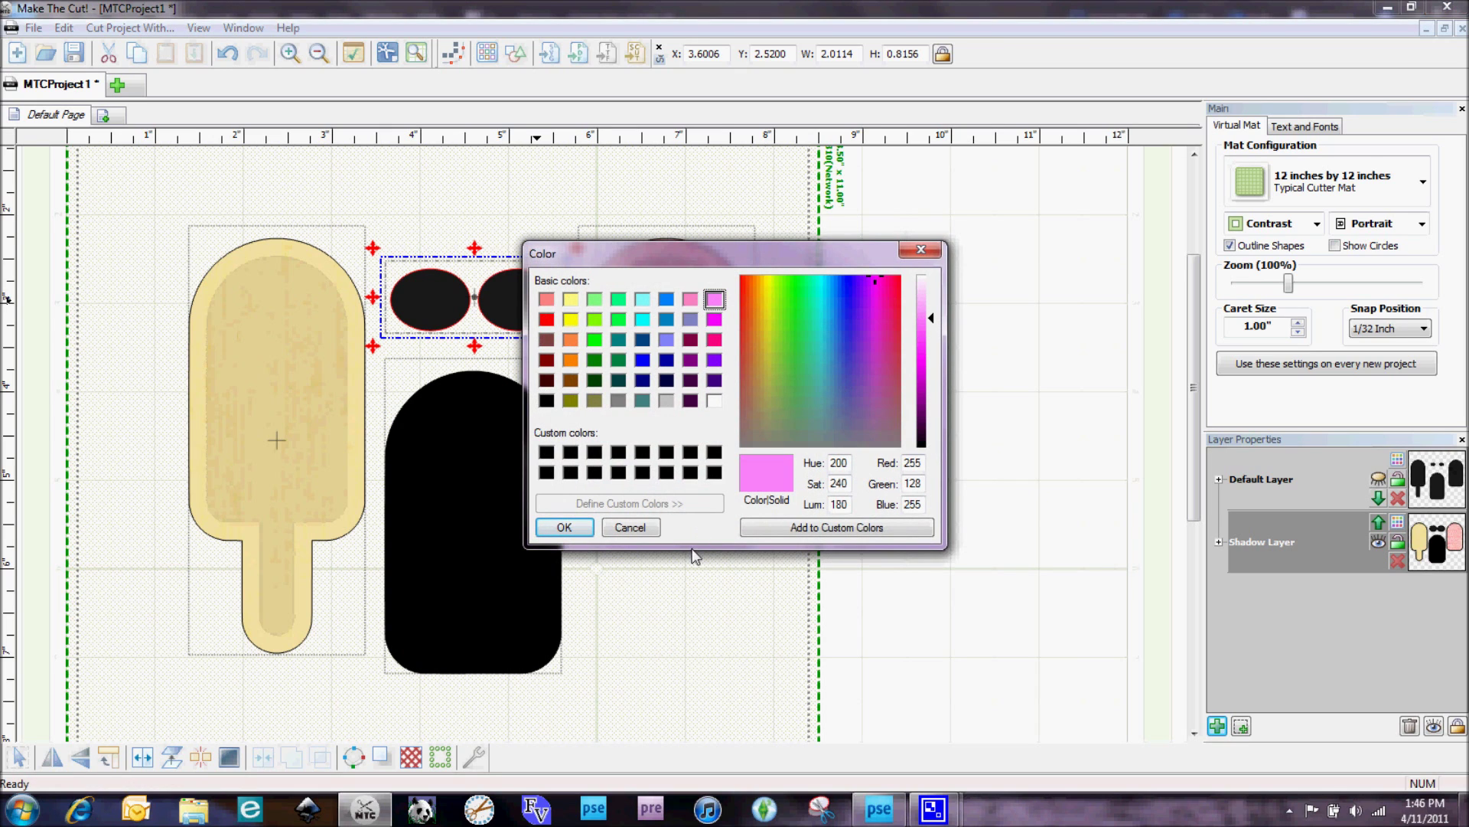
{"action": "left_click_drag", "start_coordinate": [932, 317], "coordinate": [932, 307]}
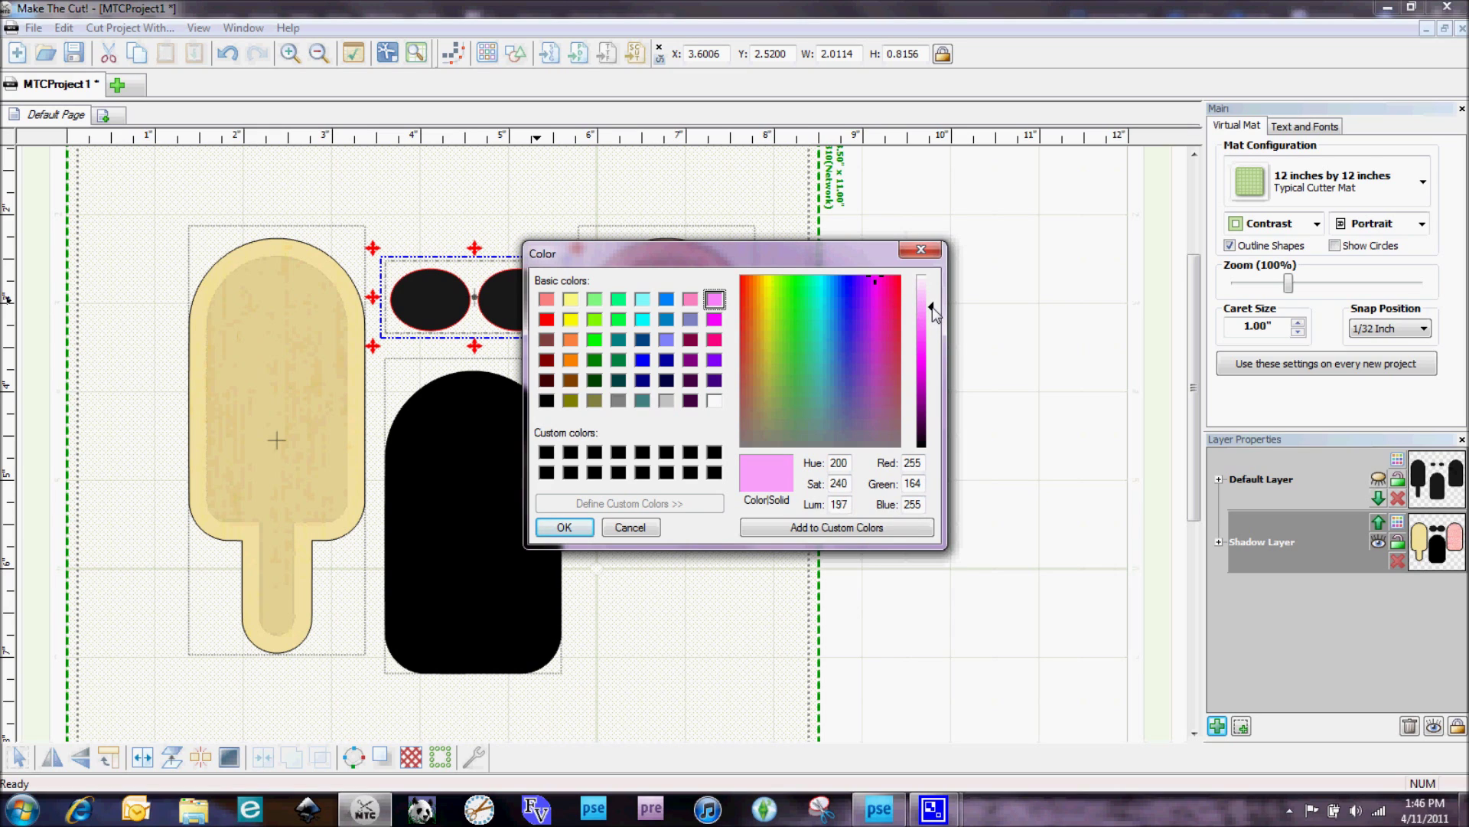
{"action": "left_click", "coordinate": [564, 527]}
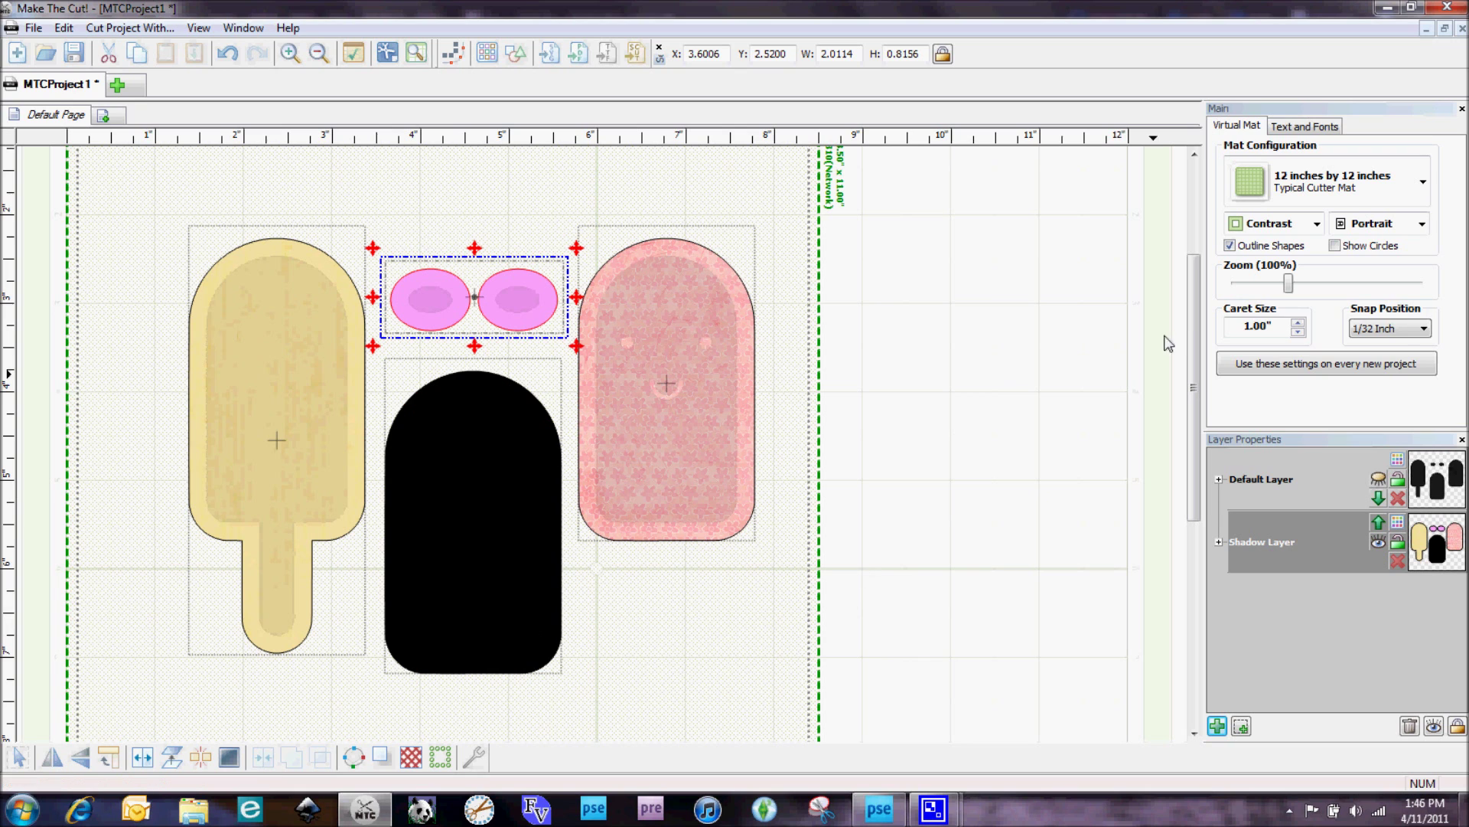
{"action": "left_click_drag", "start_coordinate": [1194, 371], "coordinate": [1192, 304]}
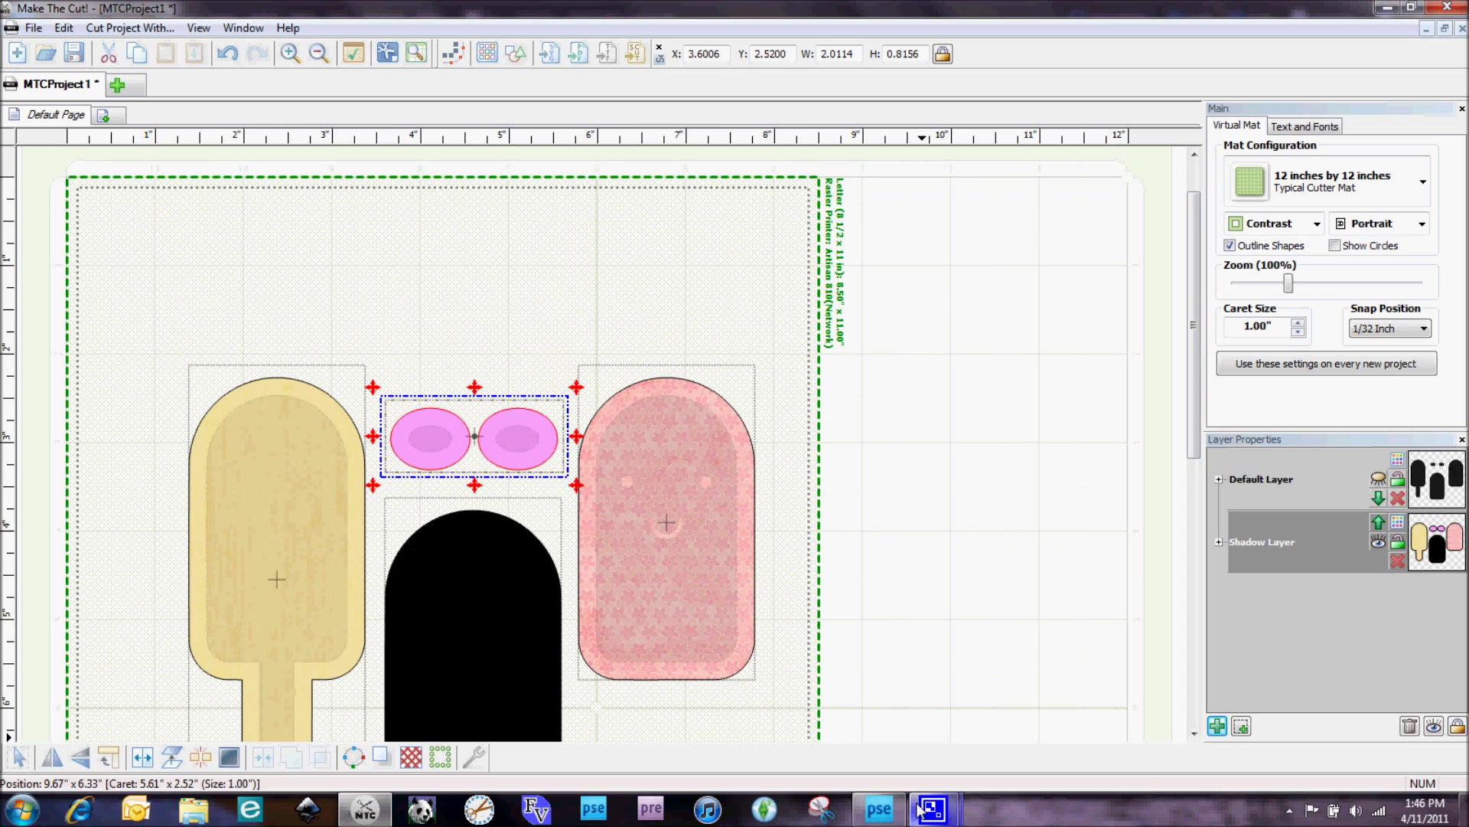
{"action": "mouse_move", "coordinate": [923, 810]}
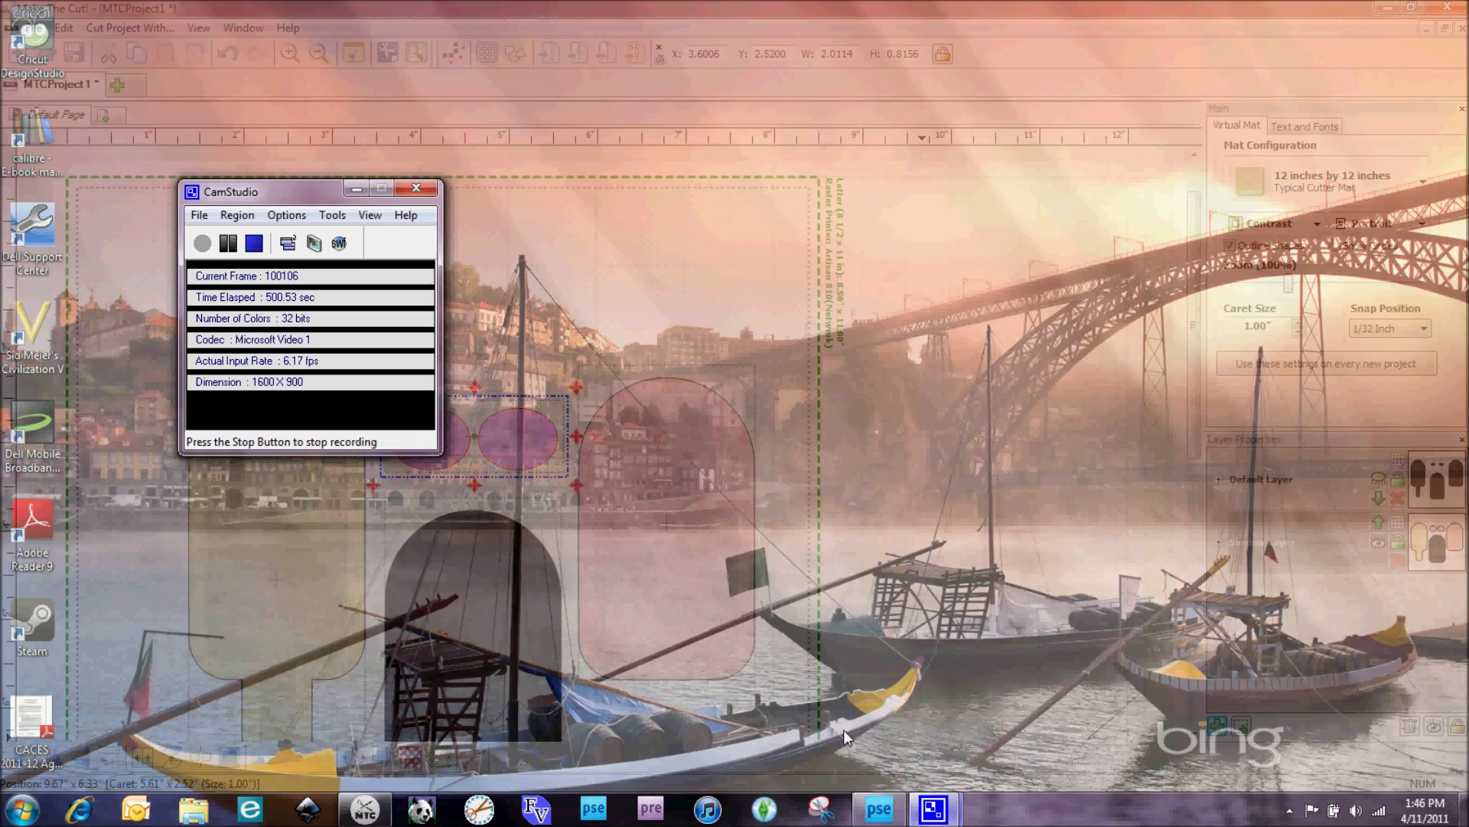
{"action": "left_click", "coordinate": [844, 729]}
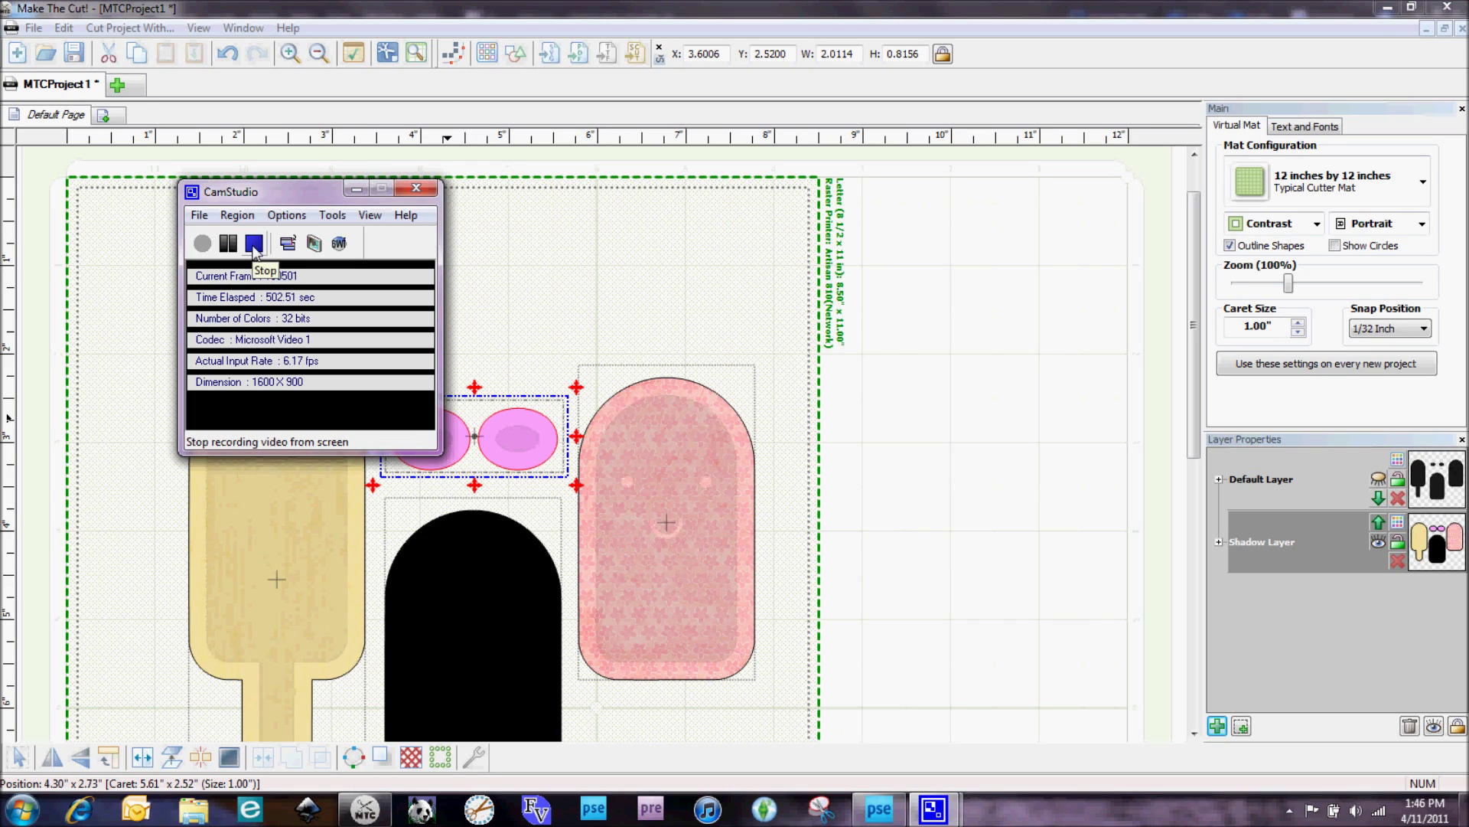
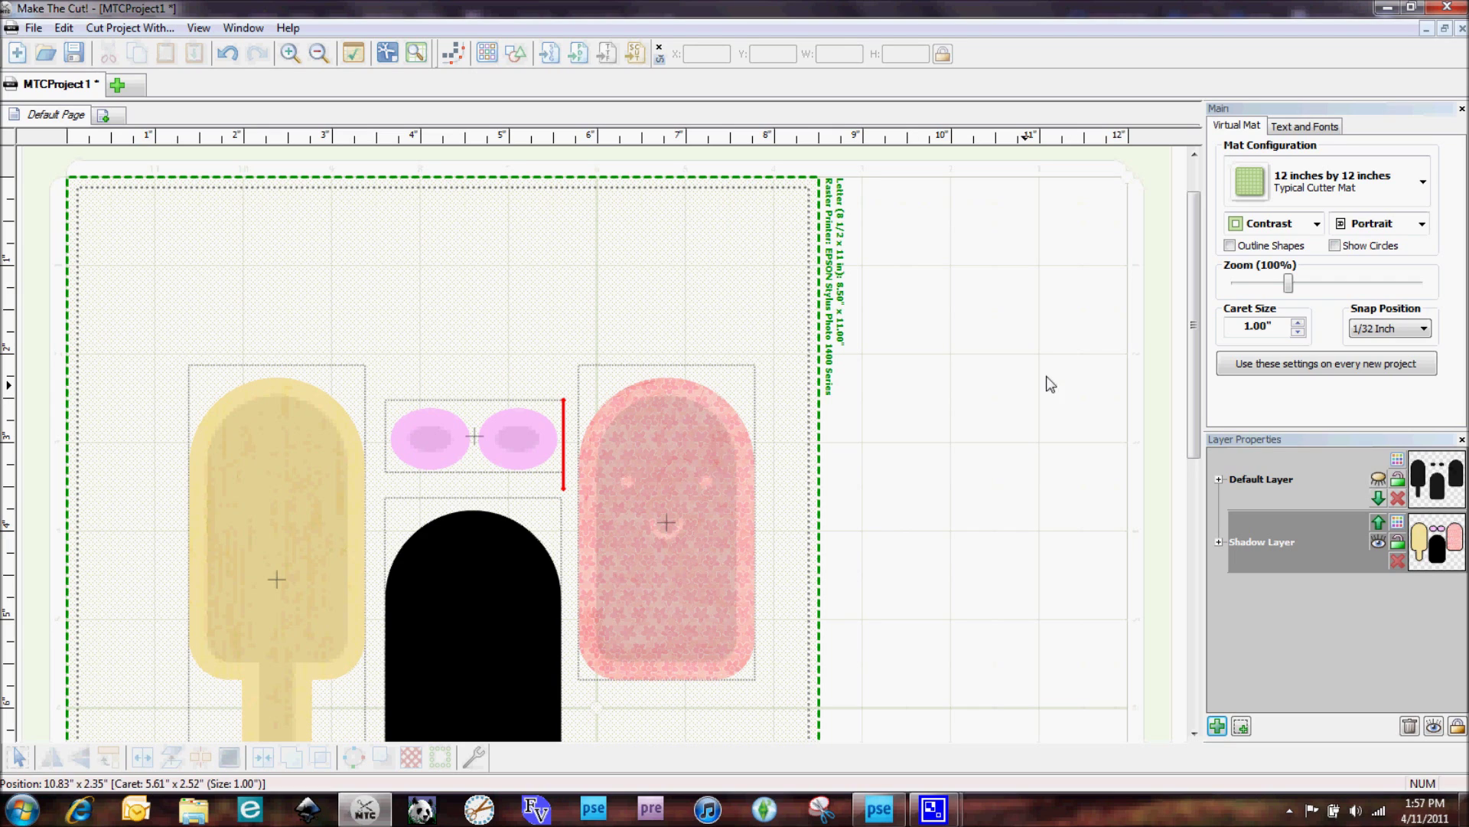
Hide the Shadow Layer, show the Default Layer, and select all of the black popsicle and cheek shapes.
{"action": "left_click", "coordinate": [1378, 542]}
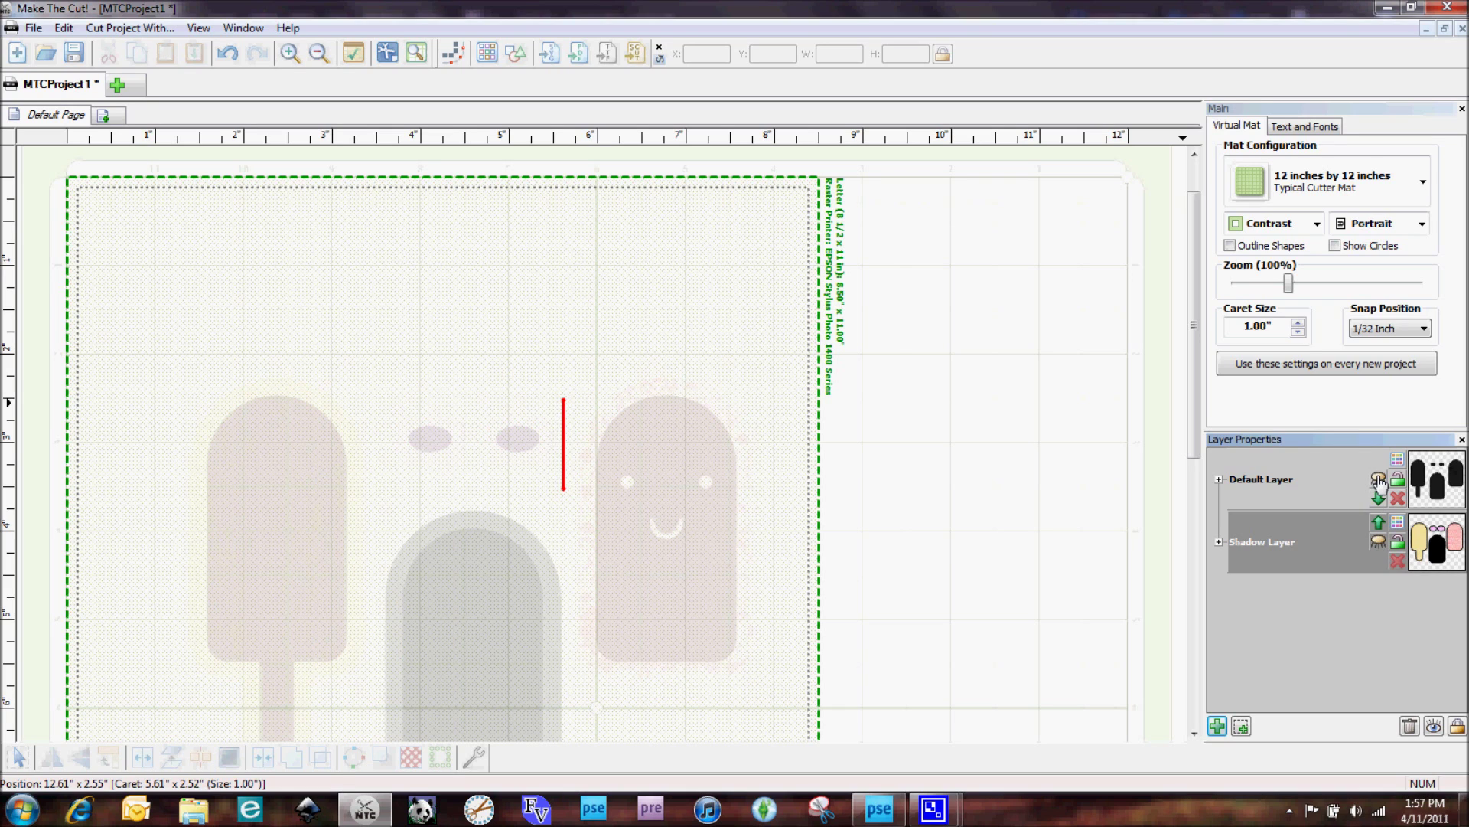
{"action": "left_click", "coordinate": [1378, 481]}
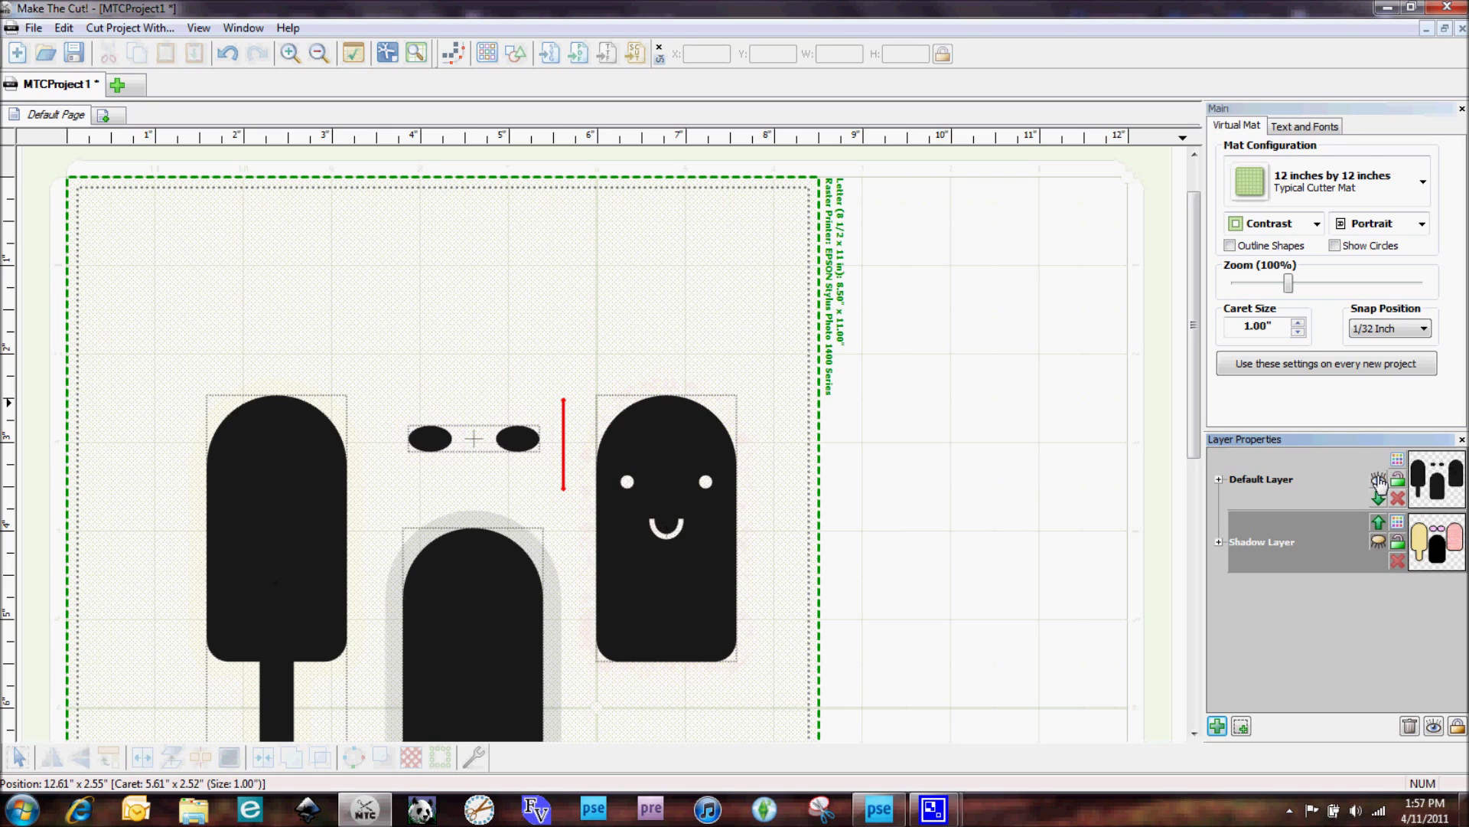
{"action": "left_click_drag", "start_coordinate": [151, 320], "coordinate": [792, 767]}
{"action": "left_click_drag", "start_coordinate": [1194, 231], "coordinate": [1191, 297]}
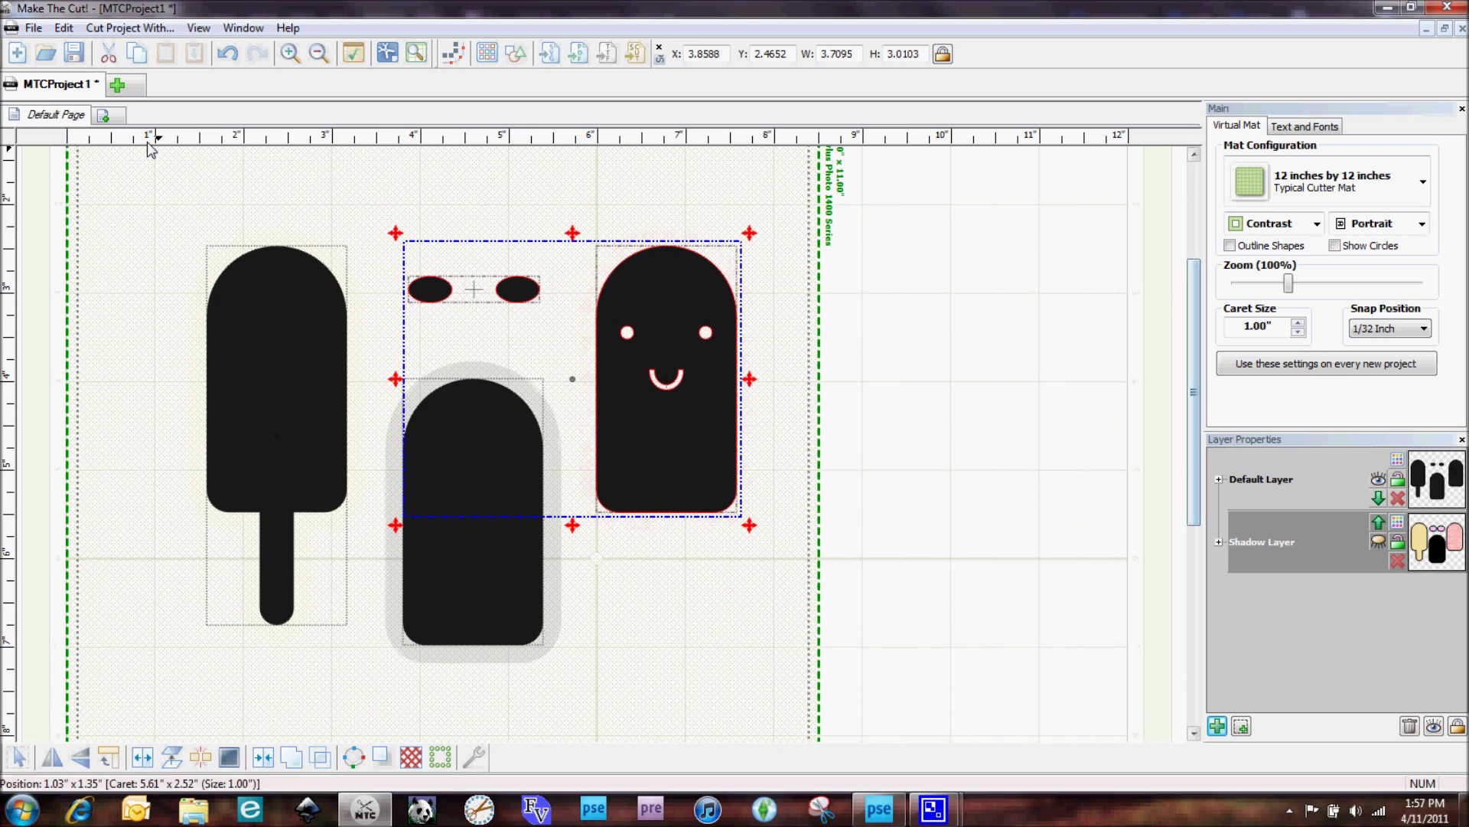
{"action": "left_click_drag", "start_coordinate": [134, 189], "coordinate": [781, 704]}
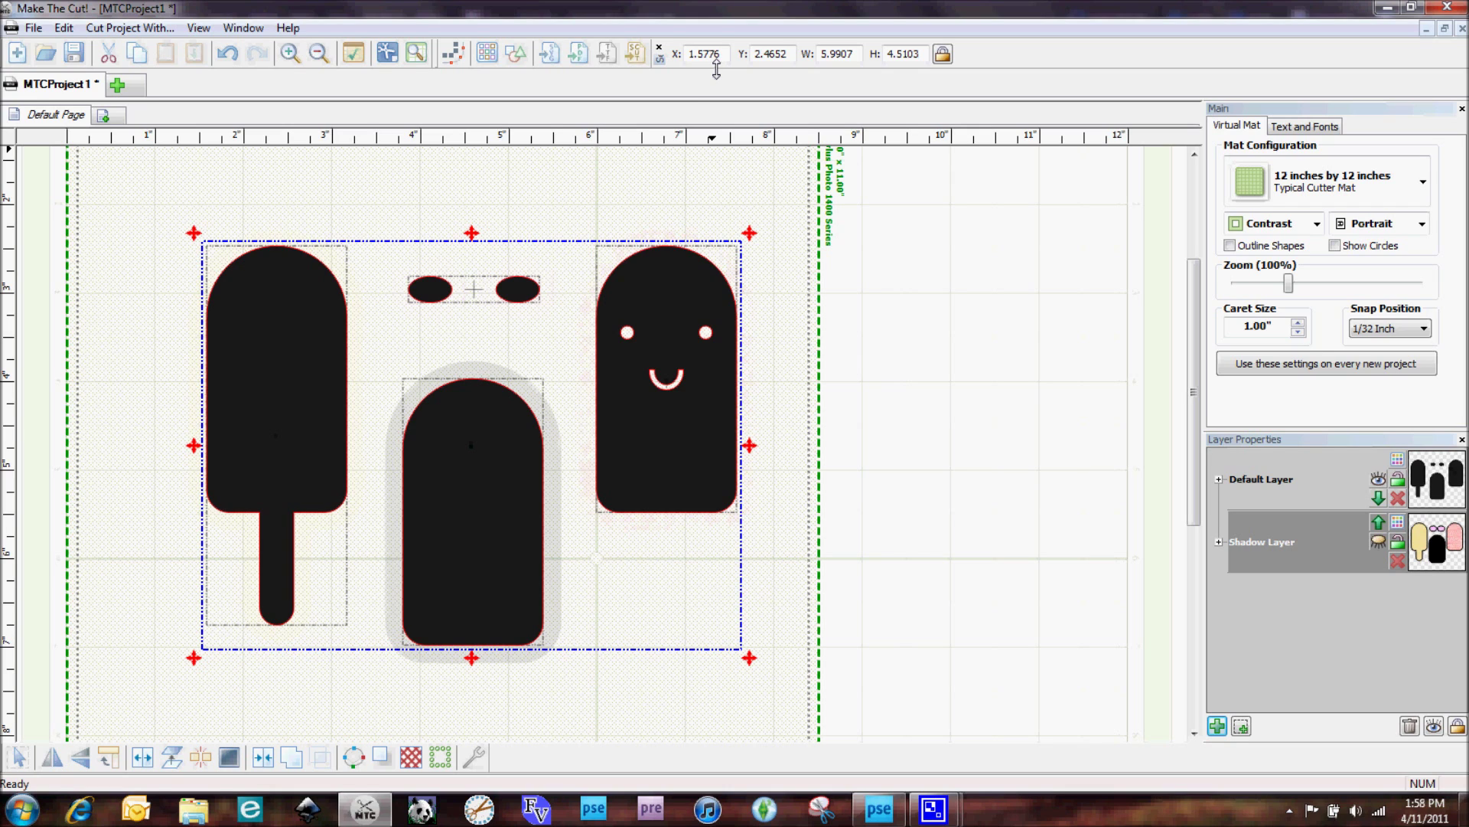
Open the Windows Calculator and start an addition with 1.5766 as the selection's horizontal position.
{"action": "left_click", "coordinate": [21, 810]}
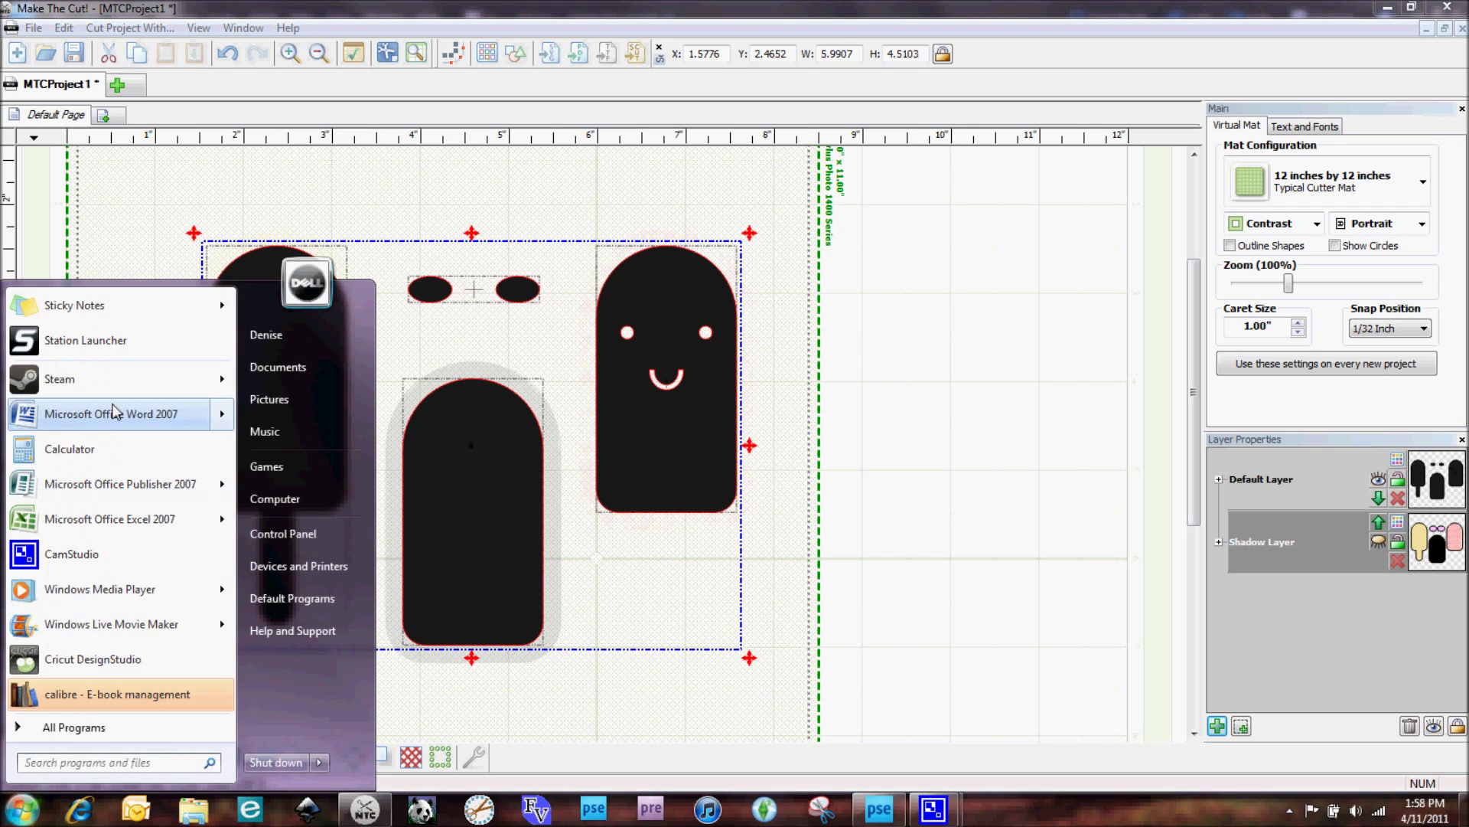
{"action": "left_click", "coordinate": [100, 450]}
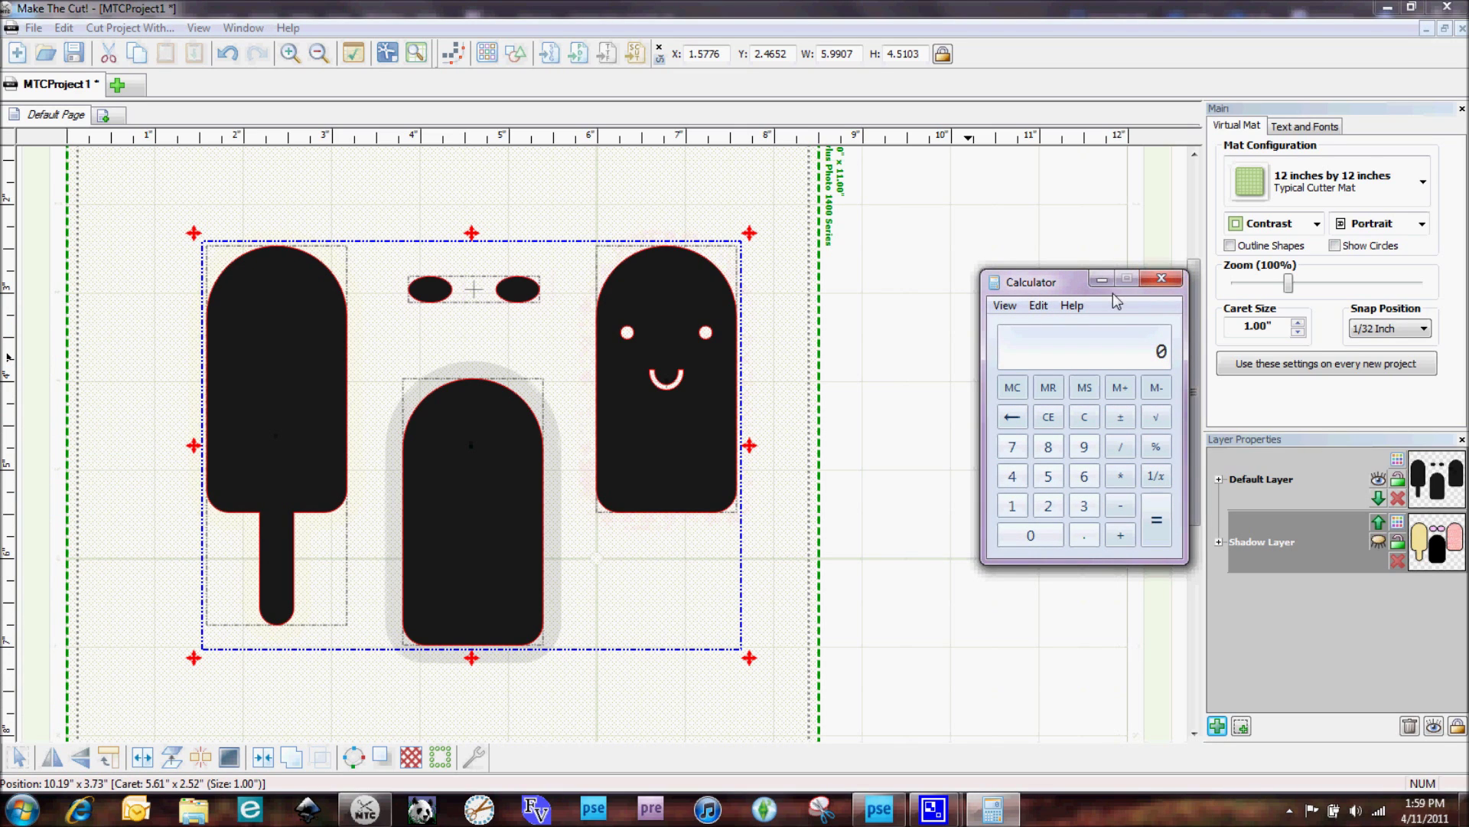
{"action": "left_click", "coordinate": [1013, 507]}
{"action": "left_click", "coordinate": [1083, 536]}
{"action": "left_click", "coordinate": [1048, 476]}
{"action": "left_click", "coordinate": [1012, 447]}
{"action": "left_click", "coordinate": [1084, 476]}
{"action": "left_click", "coordinate": [1083, 476]}
{"action": "left_click", "coordinate": [1118, 537]}
{"action": "left_click", "coordinate": [1084, 536]}
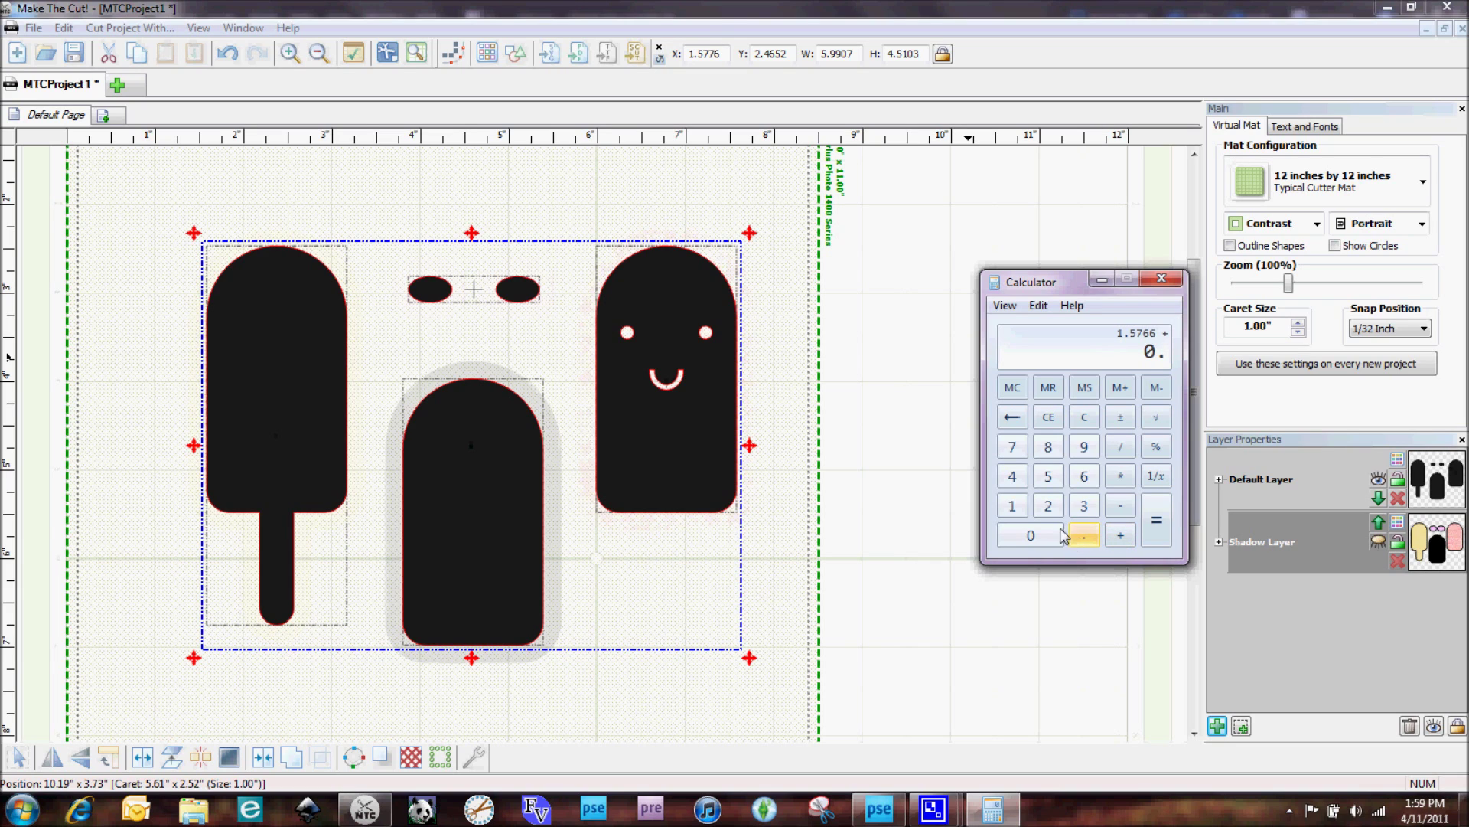
{"action": "left_click", "coordinate": [1007, 470]}
{"action": "left_click", "coordinate": [1011, 448]}
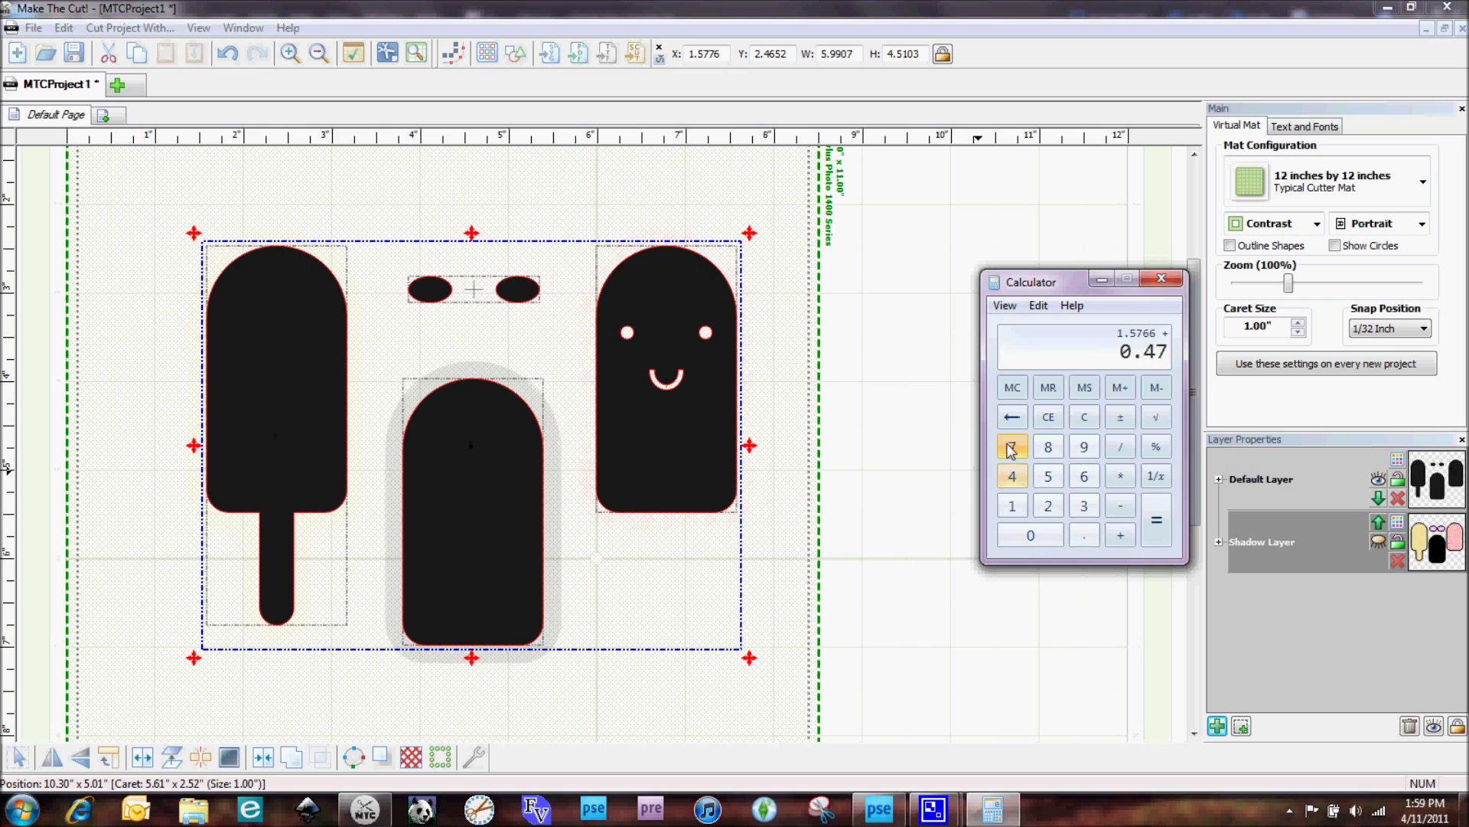
{"action": "left_click", "coordinate": [1052, 419]}
Add the 0.5470 horizontal offset to the entered position and calculate the sum.
{"action": "key", "text": "period"}
{"action": "left_click", "coordinate": [1047, 476]}
{"action": "left_click", "coordinate": [1011, 476]}
{"action": "left_click", "coordinate": [1012, 447]}
{"action": "left_click", "coordinate": [1028, 537]}
{"action": "left_click", "coordinate": [1160, 527]}
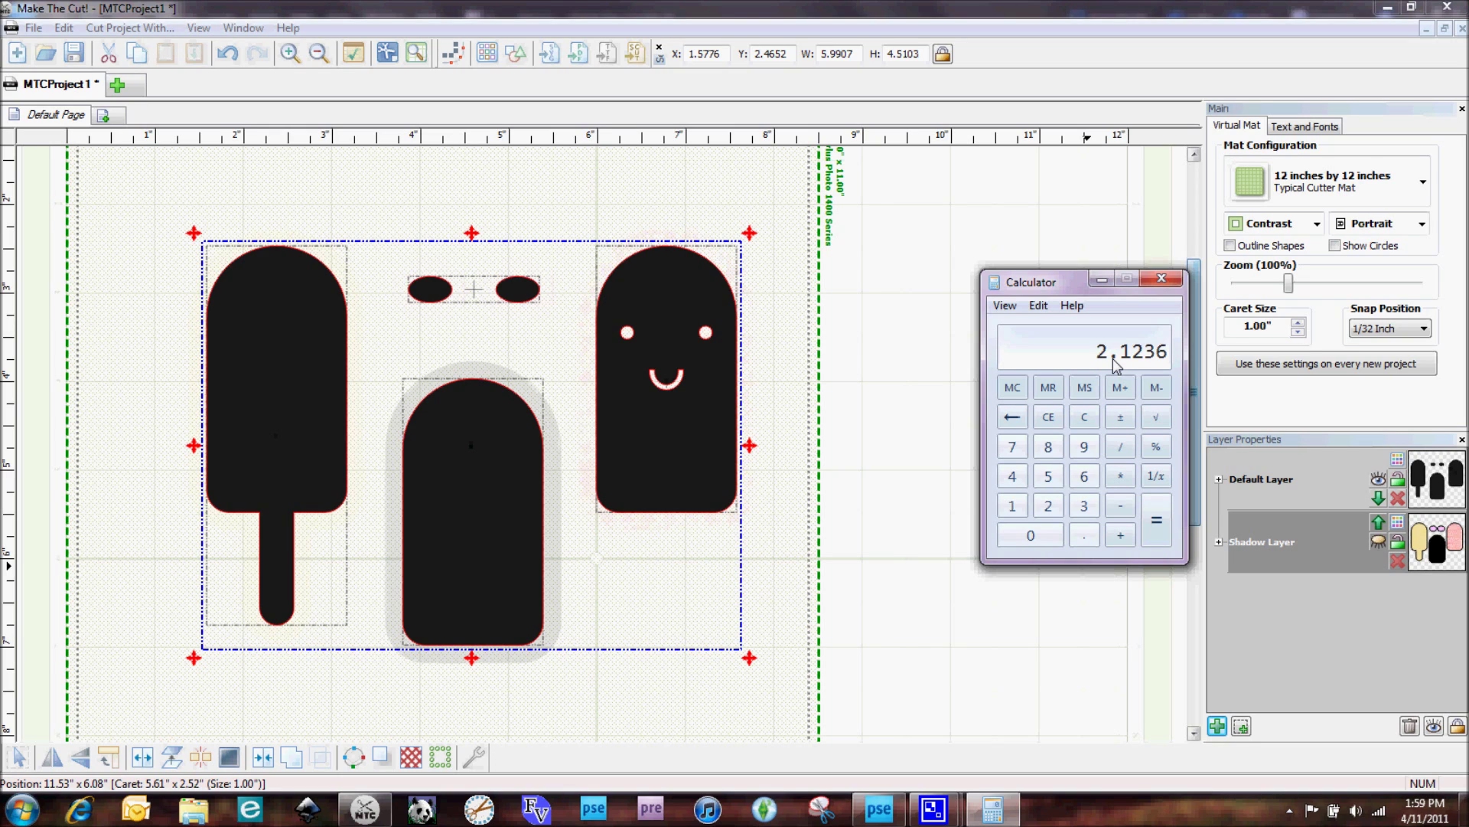
Set the X position of the selected Default Layer shapes to 2.1236.
{"action": "left_click", "coordinate": [726, 54]}
{"action": "left_click_drag", "start_coordinate": [725, 54], "coordinate": [686, 54]}
{"action": "type", "text": "2.1236"}
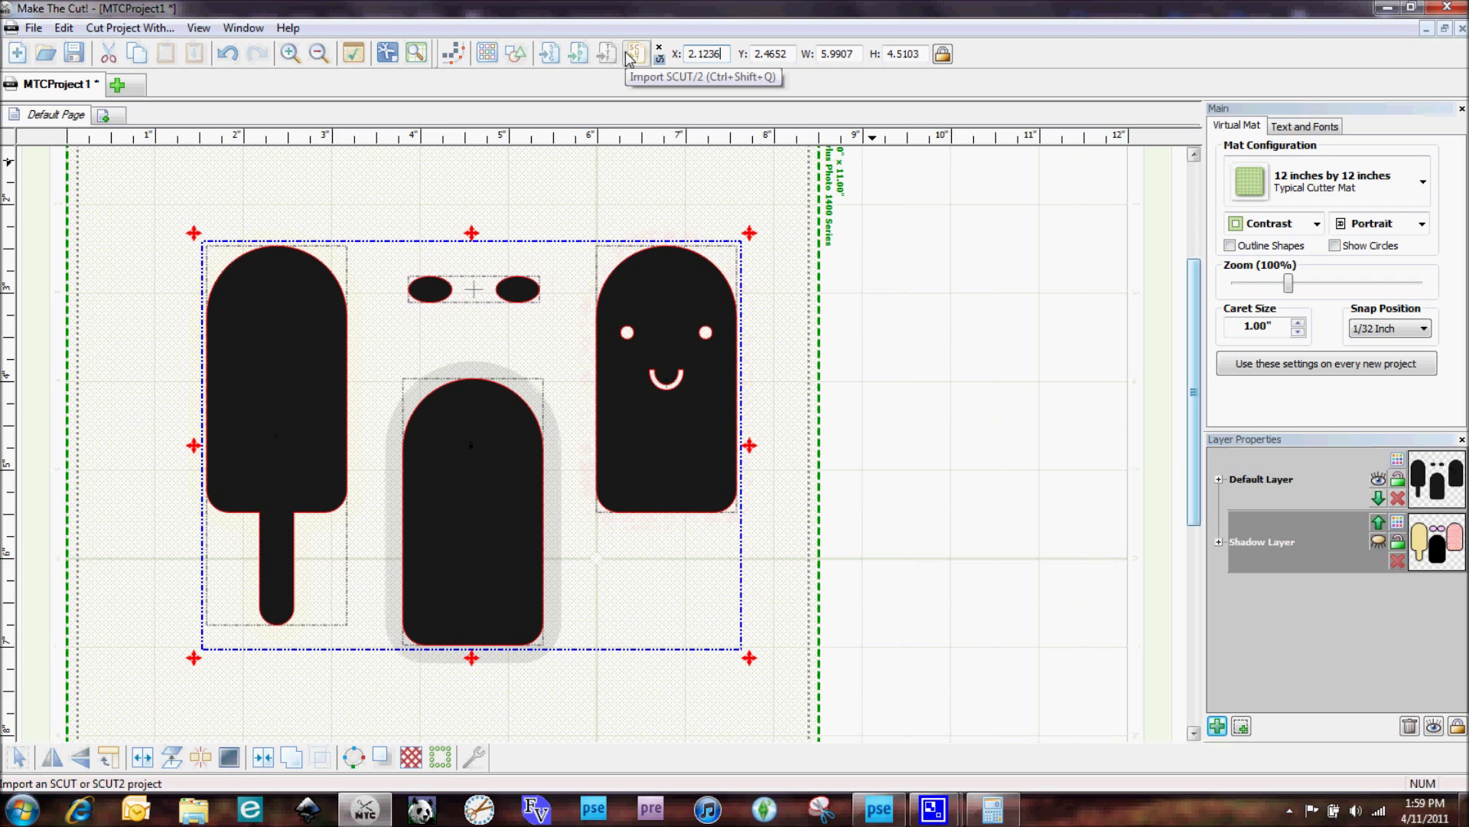
{"action": "key", "text": "Return"}
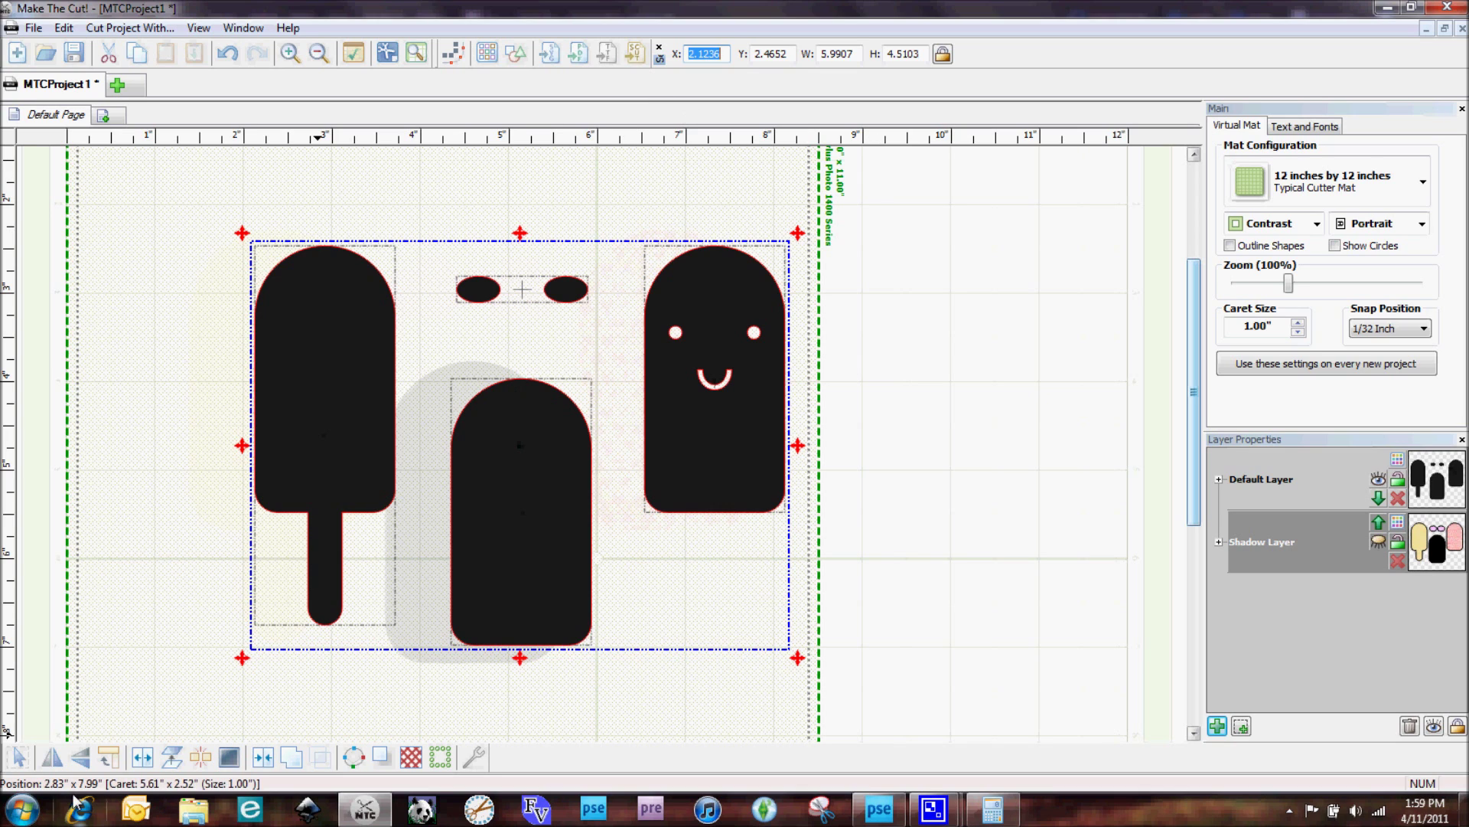
Switch back to the Calculator, clear it, and subtract the 0.0625 vertical offset from the Y position 2.4652.
{"action": "left_click", "coordinate": [27, 810]}
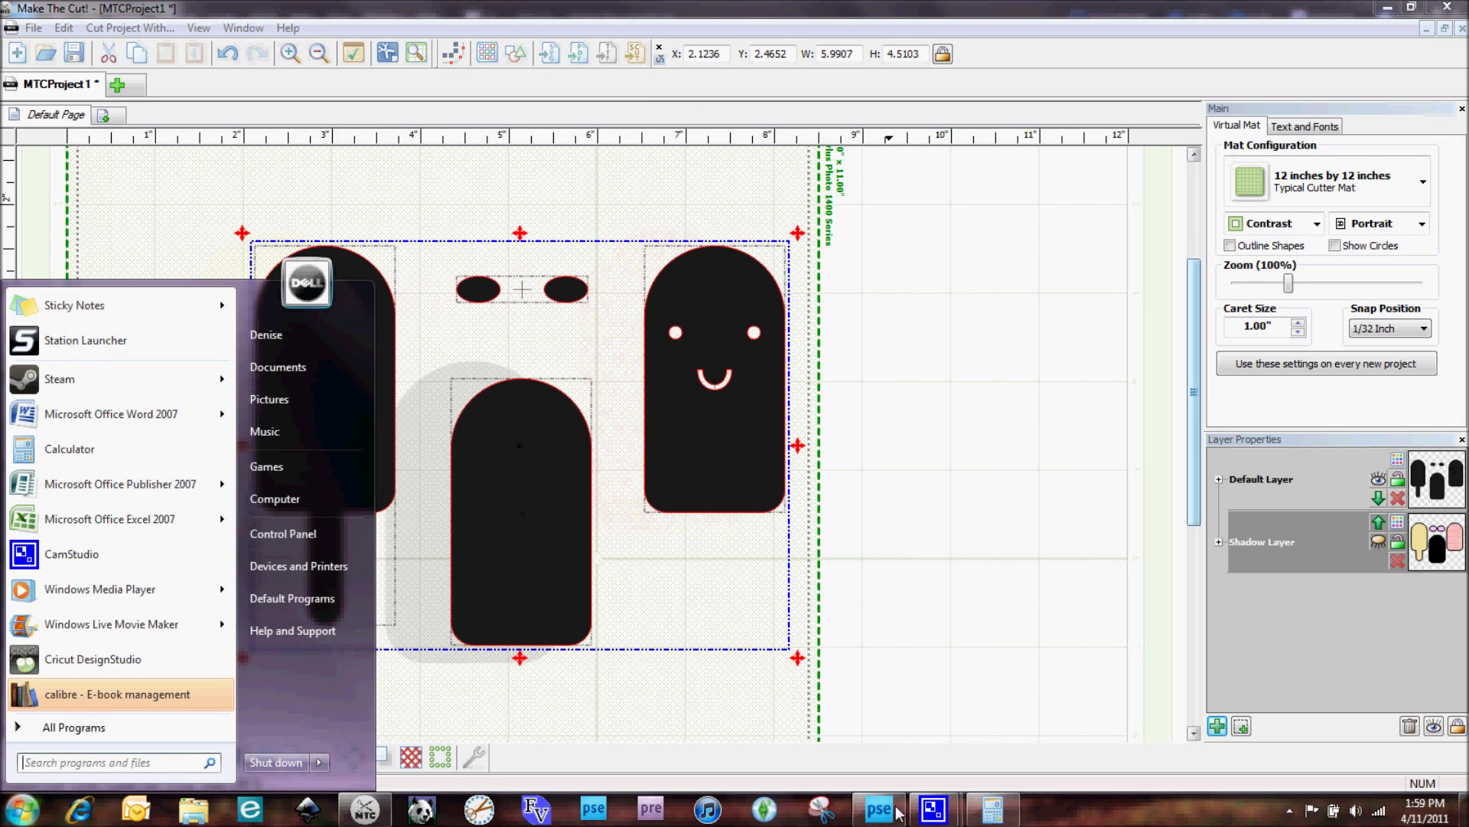
{"action": "left_click", "coordinate": [995, 809]}
{"action": "left_click", "coordinate": [1085, 417]}
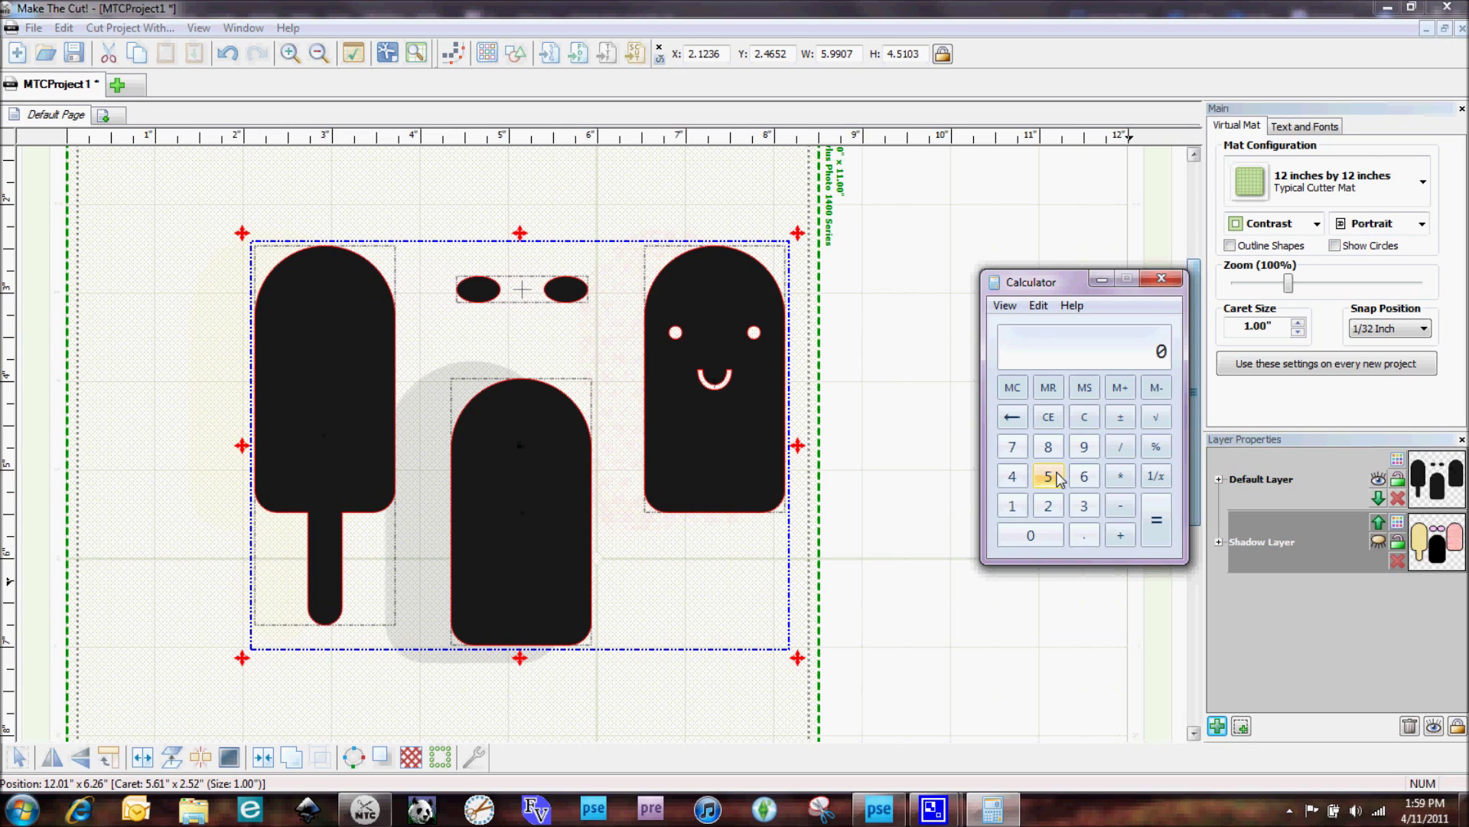
{"action": "left_click", "coordinate": [1048, 506]}
{"action": "left_click", "coordinate": [1086, 535]}
{"action": "left_click", "coordinate": [1012, 476]}
{"action": "left_click", "coordinate": [1084, 476]}
{"action": "left_click", "coordinate": [1049, 476]}
{"action": "left_click", "coordinate": [1049, 506]}
{"action": "left_click", "coordinate": [1120, 507]}
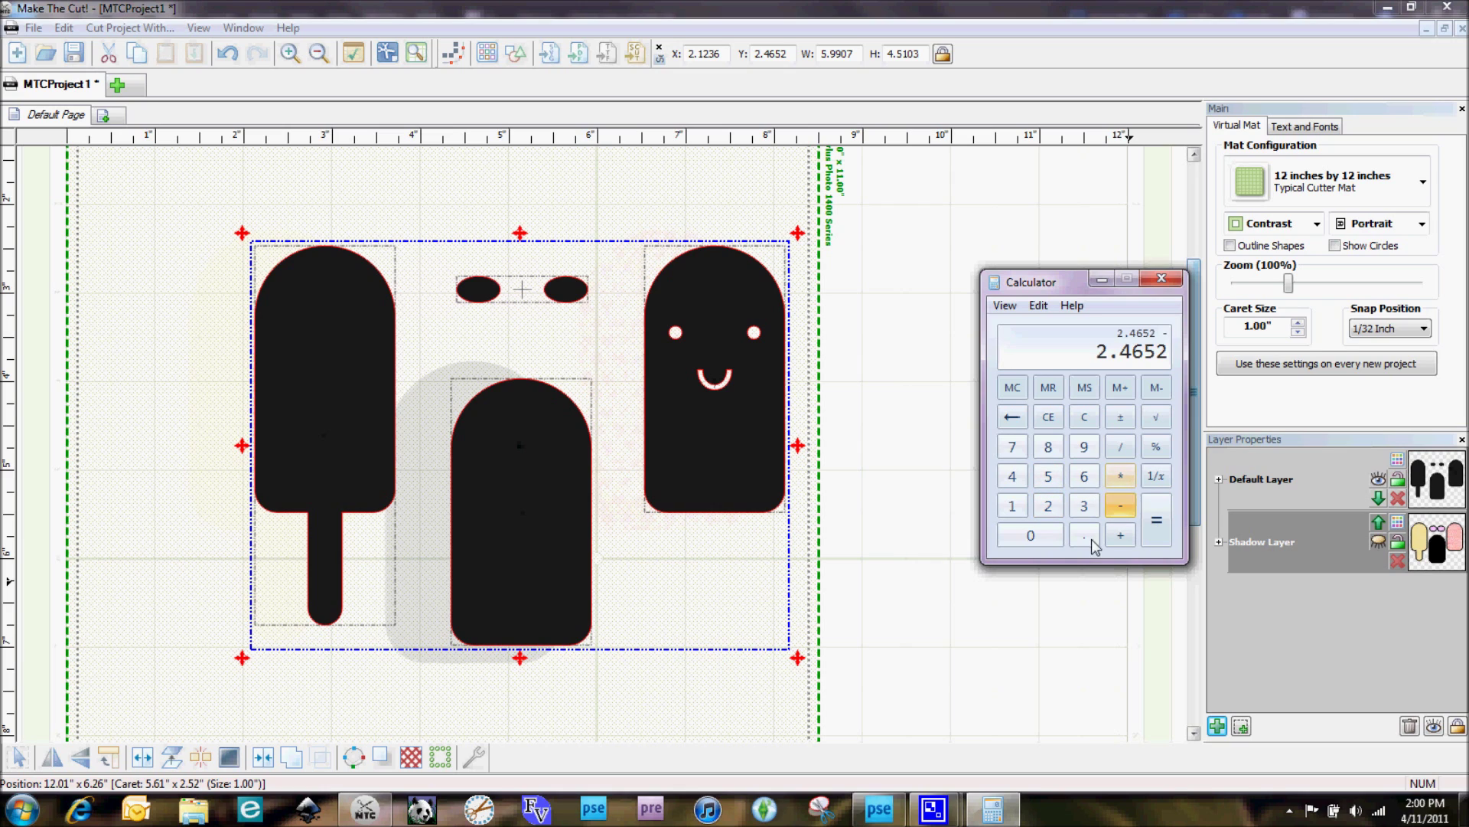
{"action": "left_click", "coordinate": [1087, 537]}
{"action": "left_click", "coordinate": [1026, 537]}
{"action": "left_click", "coordinate": [1083, 476]}
{"action": "left_click", "coordinate": [1049, 506]}
{"action": "left_click", "coordinate": [1048, 476]}
{"action": "left_click", "coordinate": [1156, 520]}
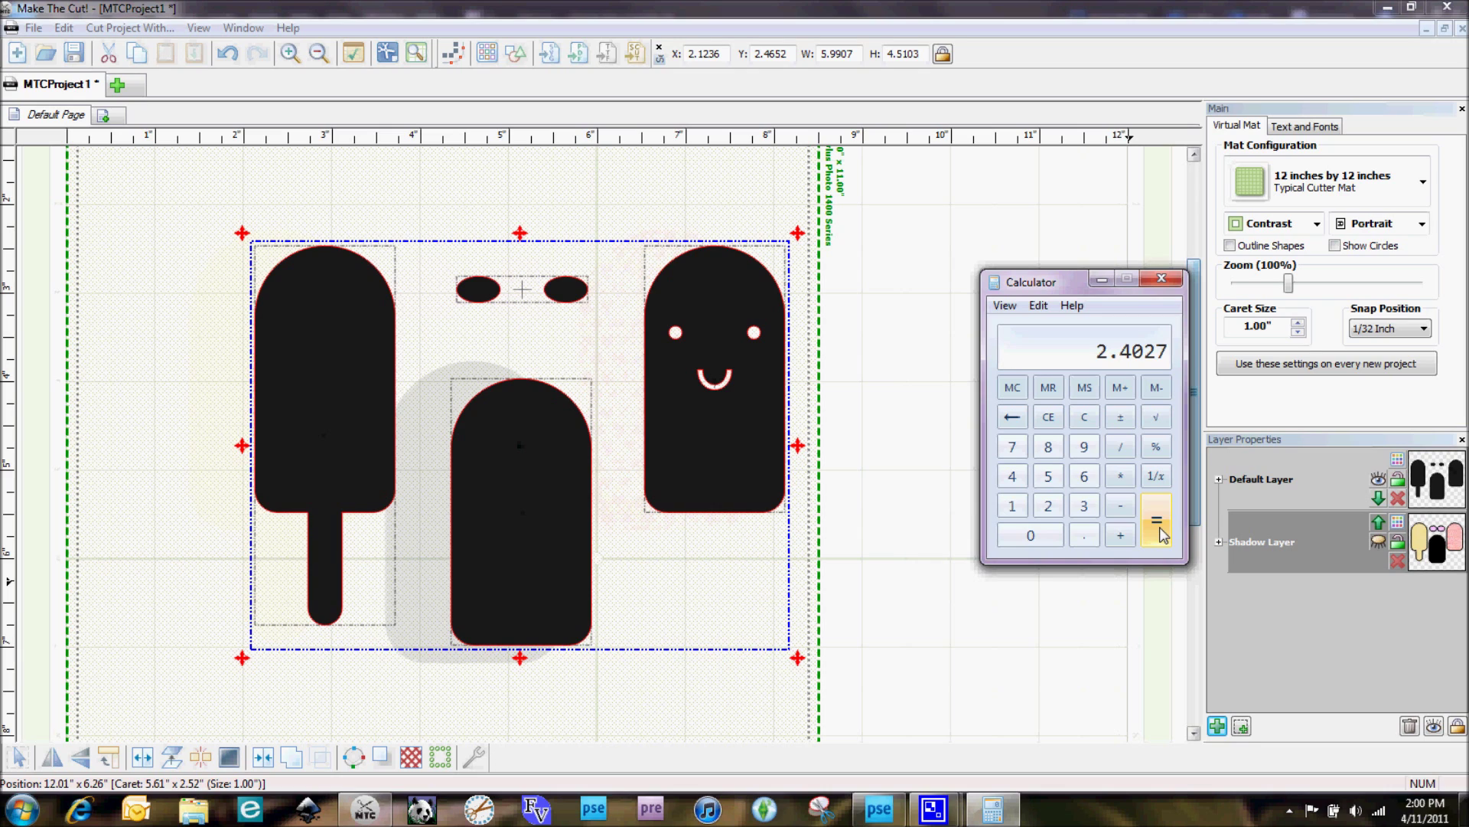
Set the Y position of the selected shapes to 2.4027, and briefly show the Shadow Layer to compare the offset.
{"action": "double_click", "coordinate": [771, 54]}
{"action": "type", "text": "2"}
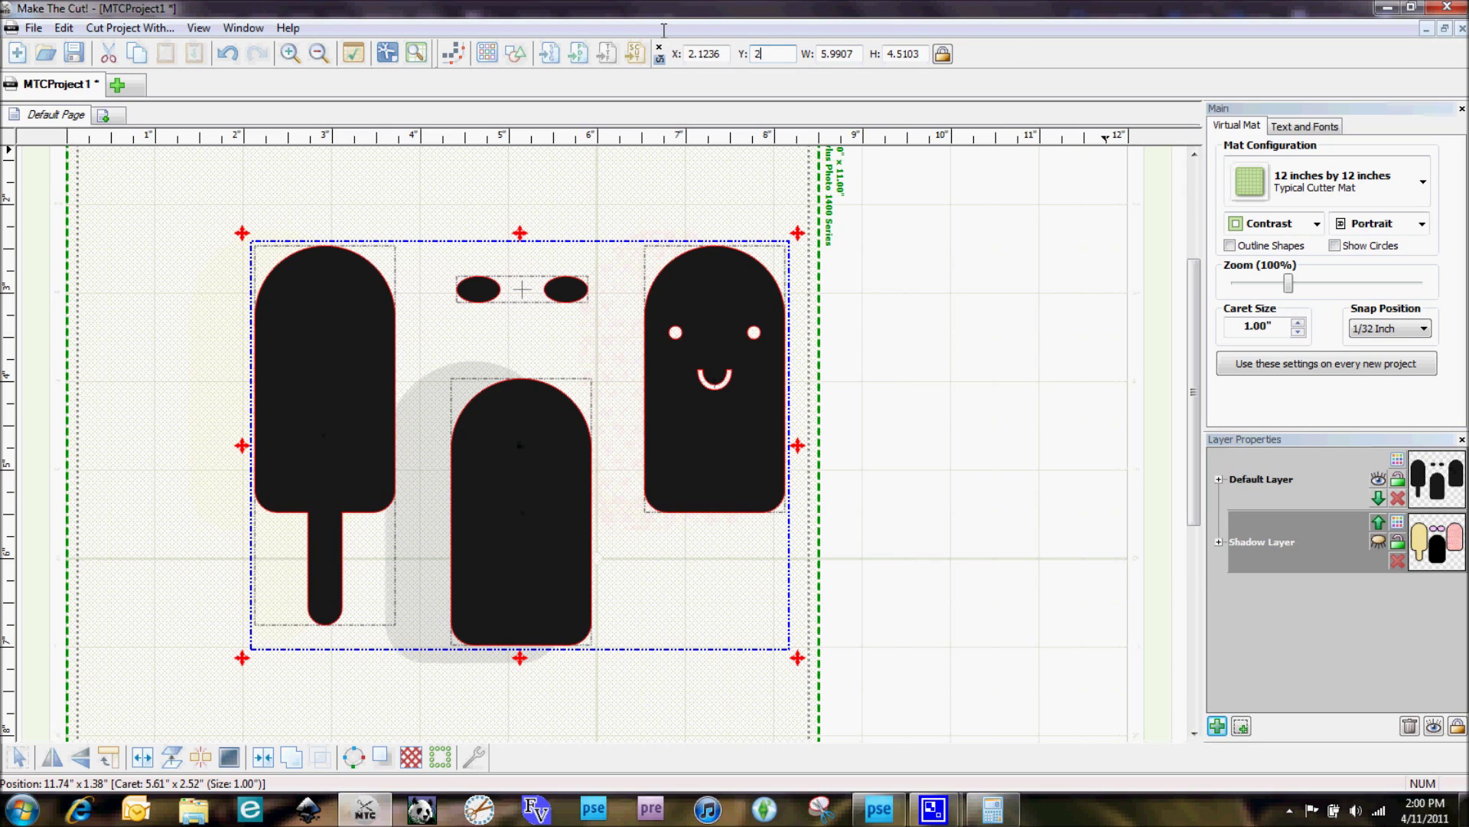
{"action": "type", "text": ".4027"}
{"action": "key", "text": "Return"}
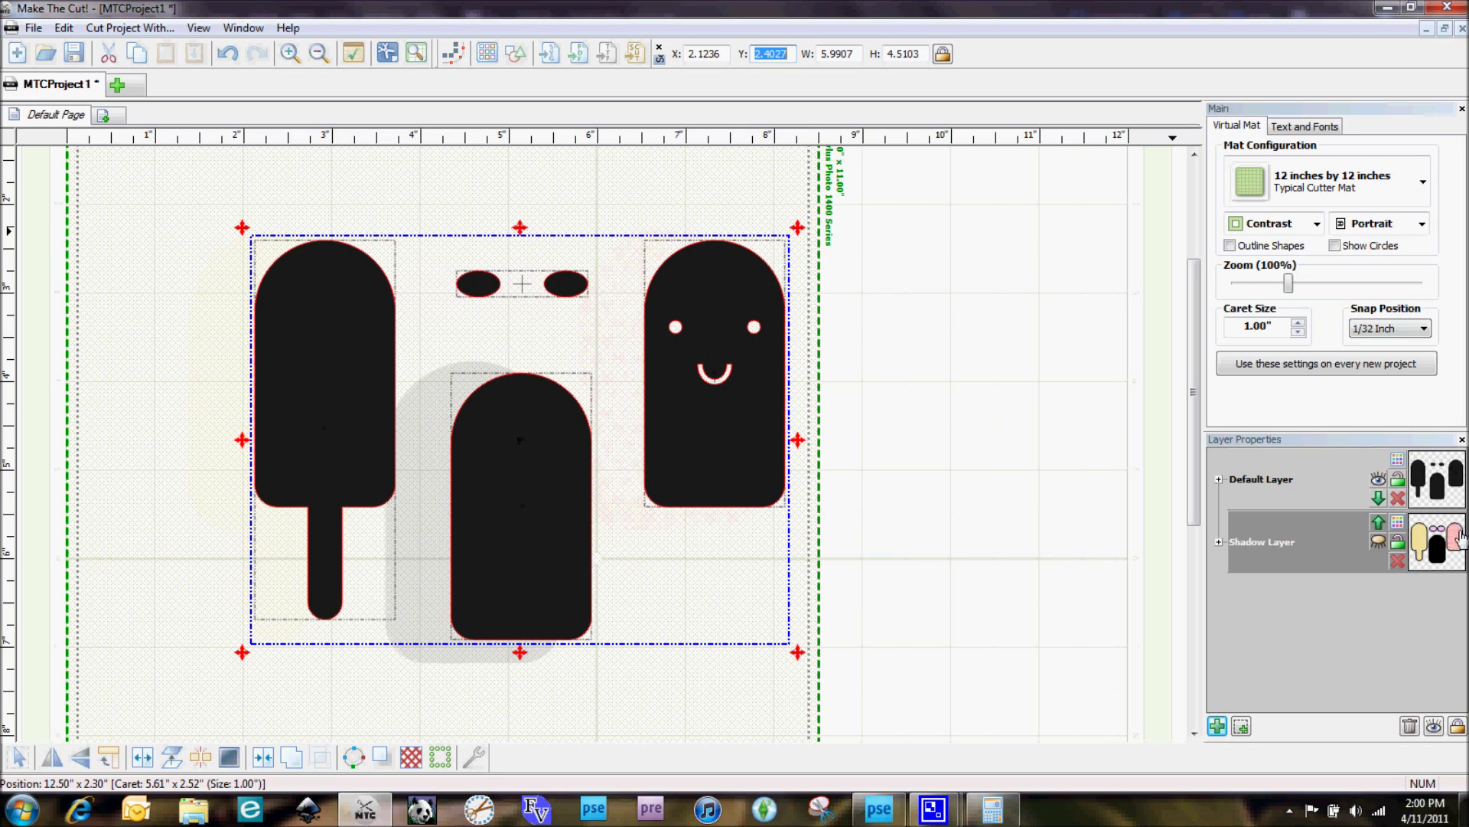
{"action": "left_click", "coordinate": [1379, 543]}
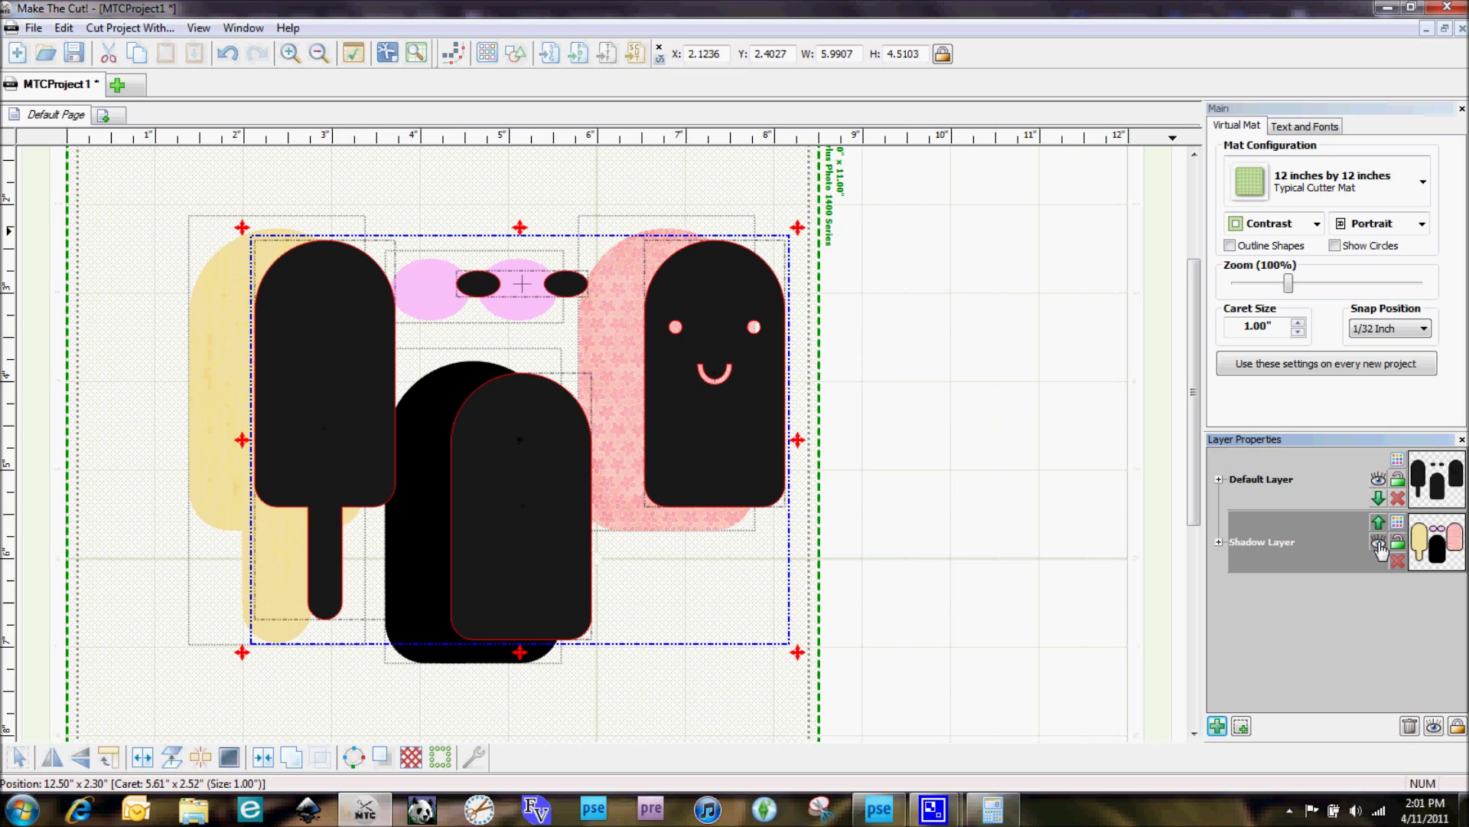
{"action": "left_click", "coordinate": [1378, 543]}
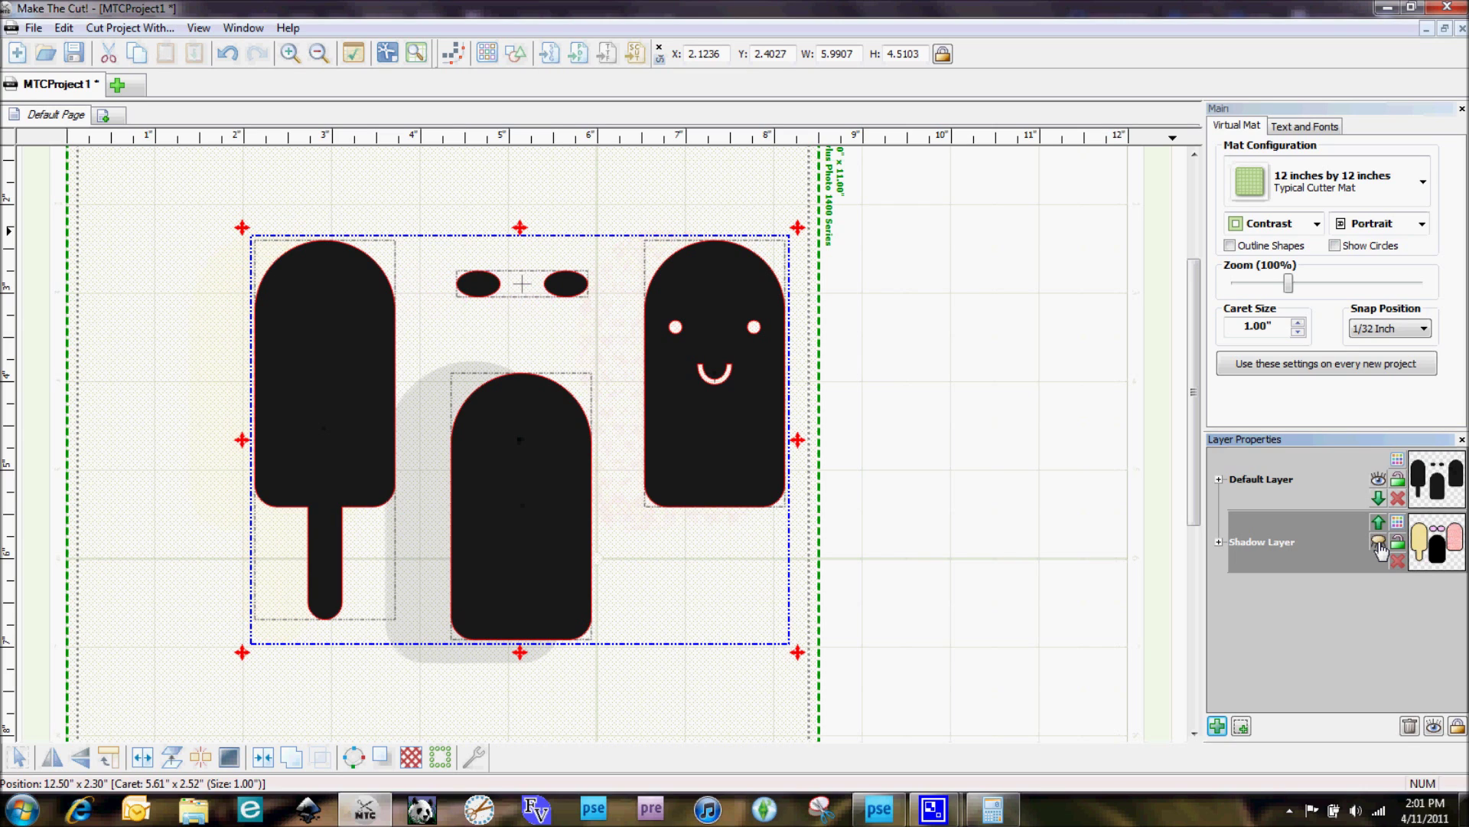